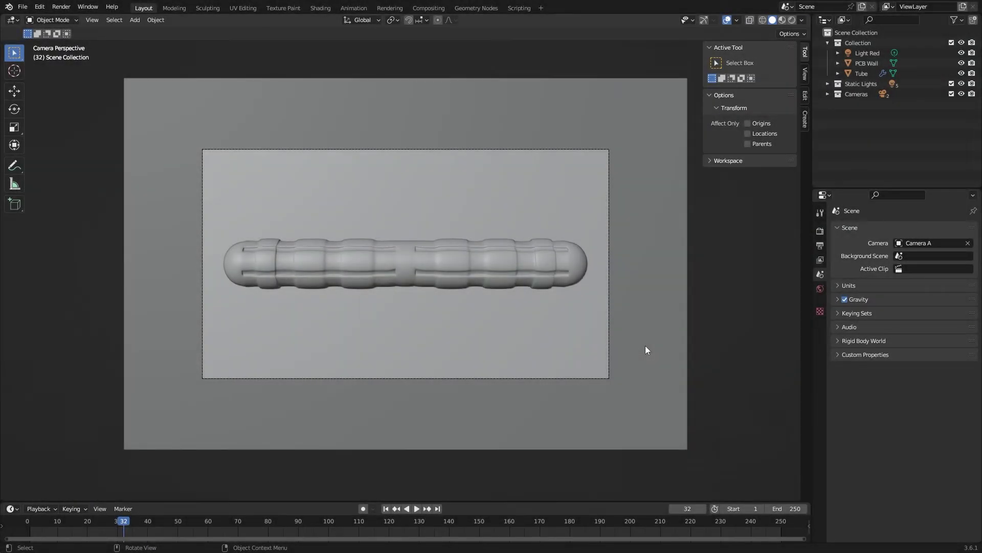
Compare rendered and material preview shading while orbiting around the PCB wall and tube.
click(793, 20)
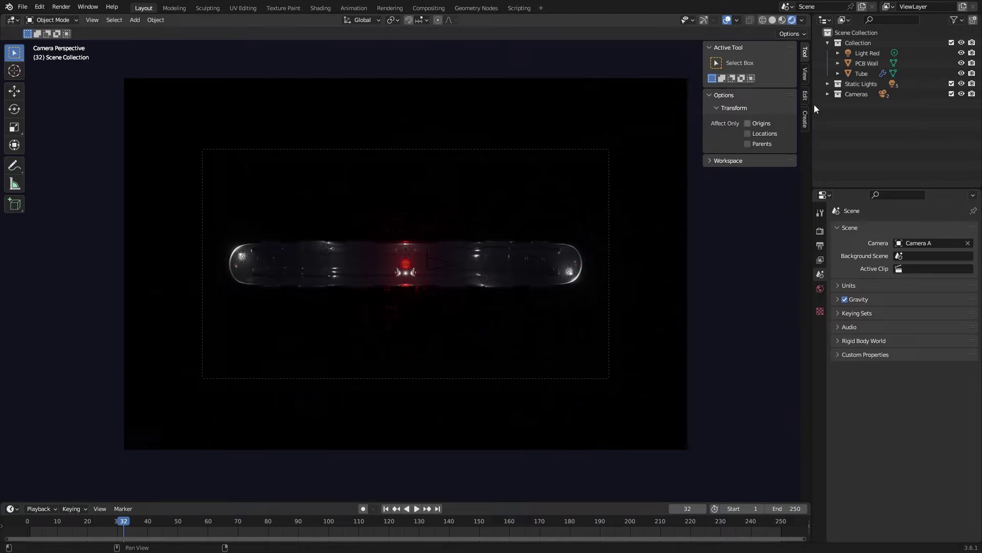
click(782, 20)
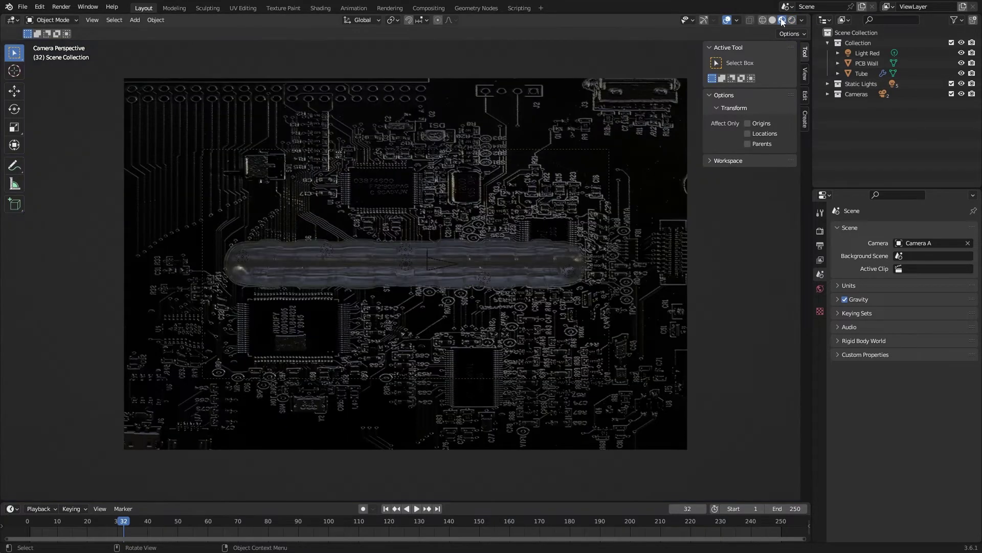
click(791, 20)
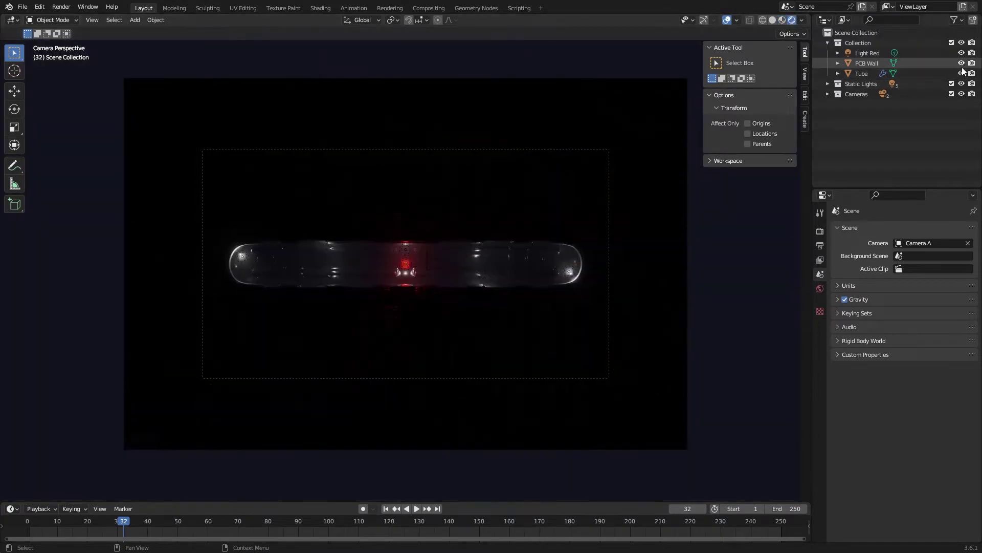
middle_drag(611, 197, 617, 167)
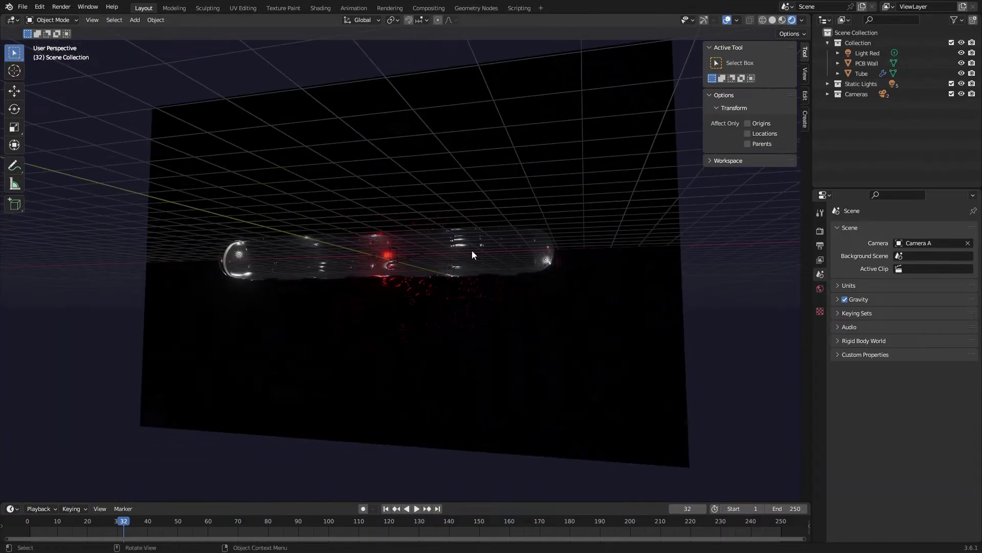
middle_drag(489, 249, 748, 175)
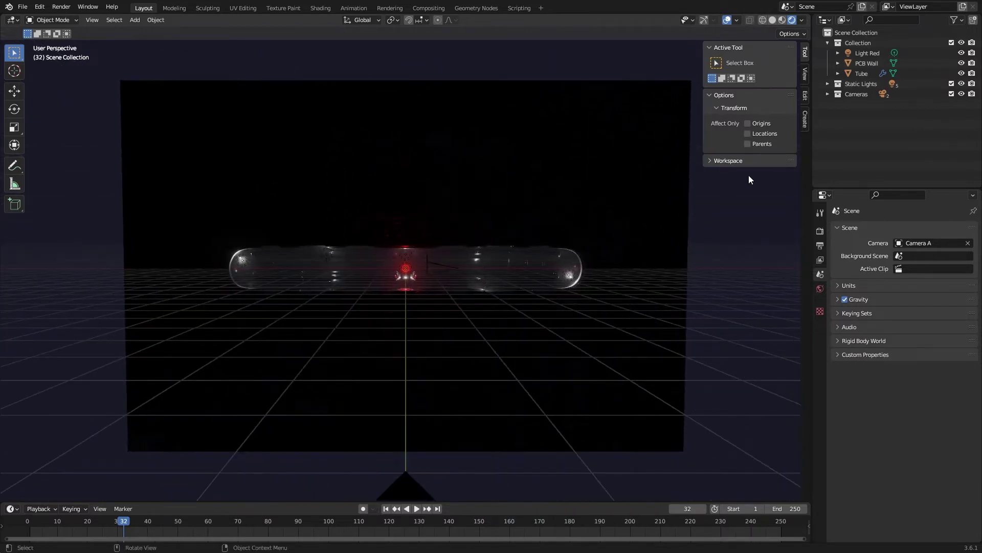
Expand the Cameras collection, try Camera B as the scene camera and view through it.
click(829, 92)
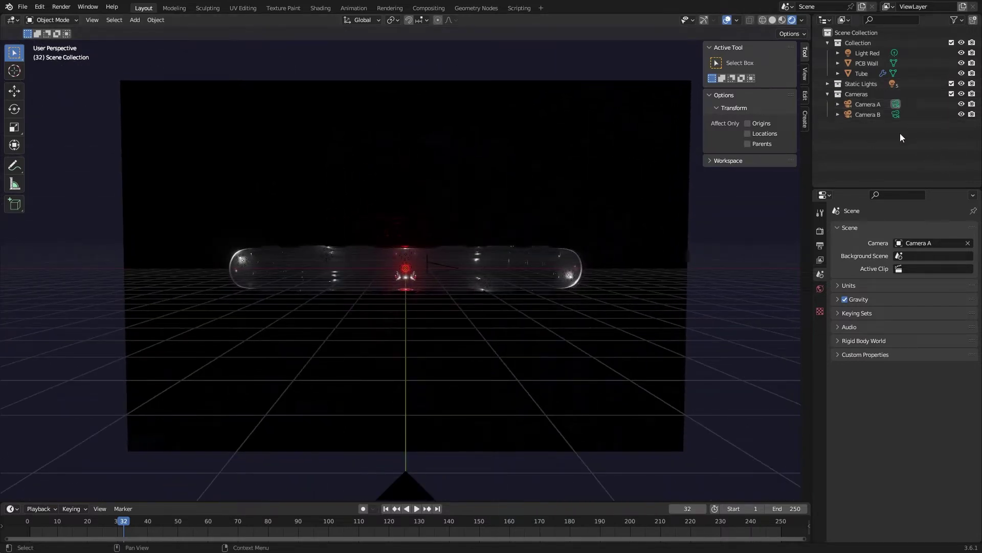
click(932, 243)
click(894, 270)
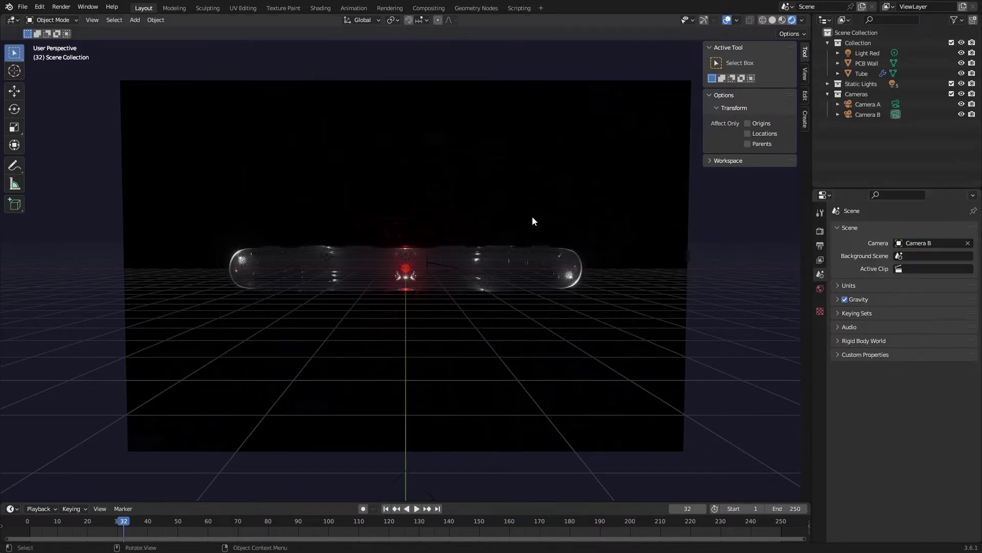
key(KP_0)
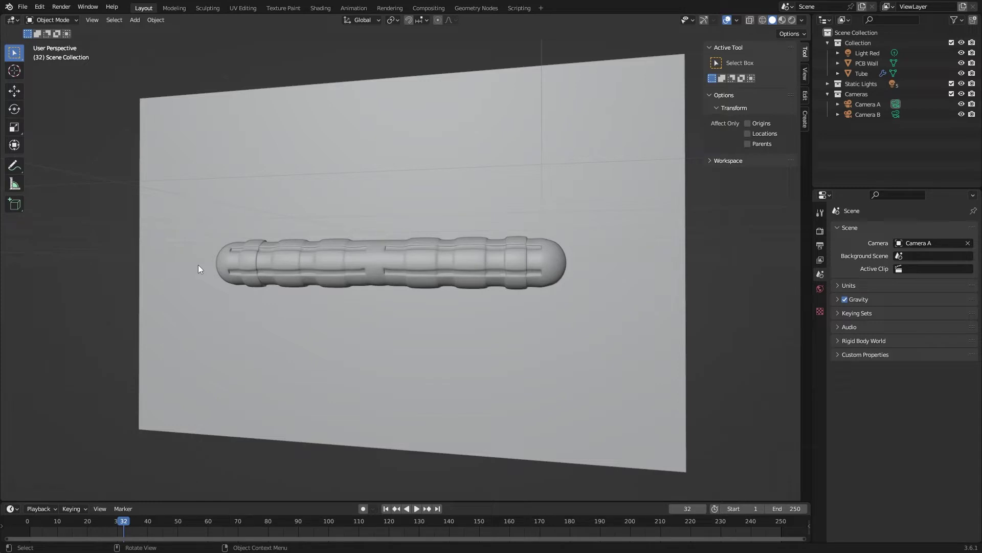
Create a collection named Rings and exclude the tube/wall and Cameras collections.
right_click(854, 152)
click(854, 151)
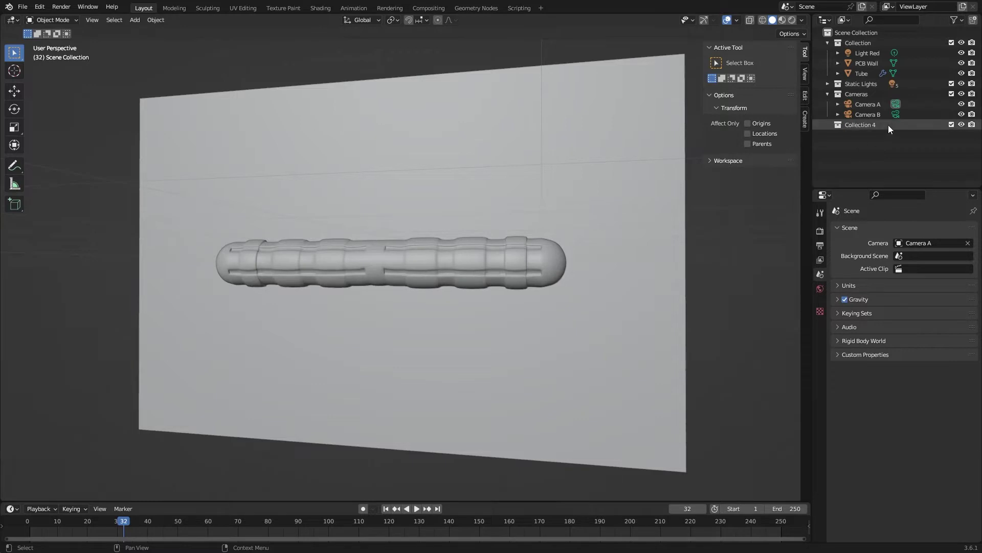
click(855, 127)
double_click(857, 128)
text(Rings)
key(Return)
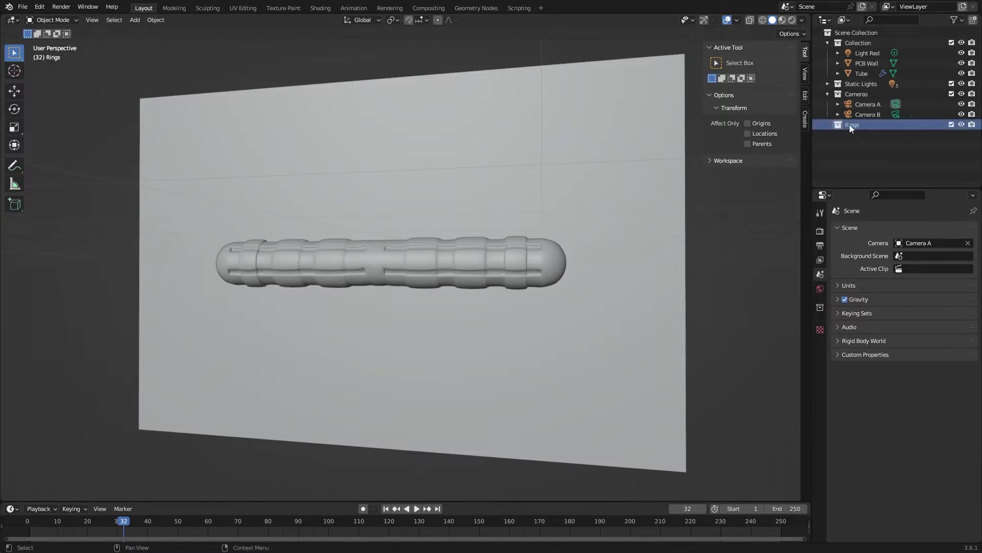
click(952, 42)
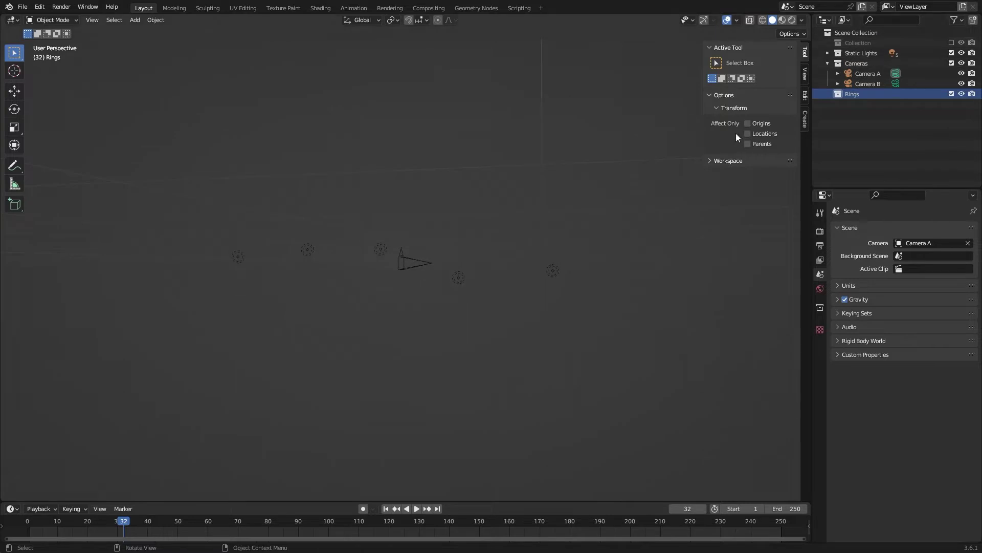
click(952, 63)
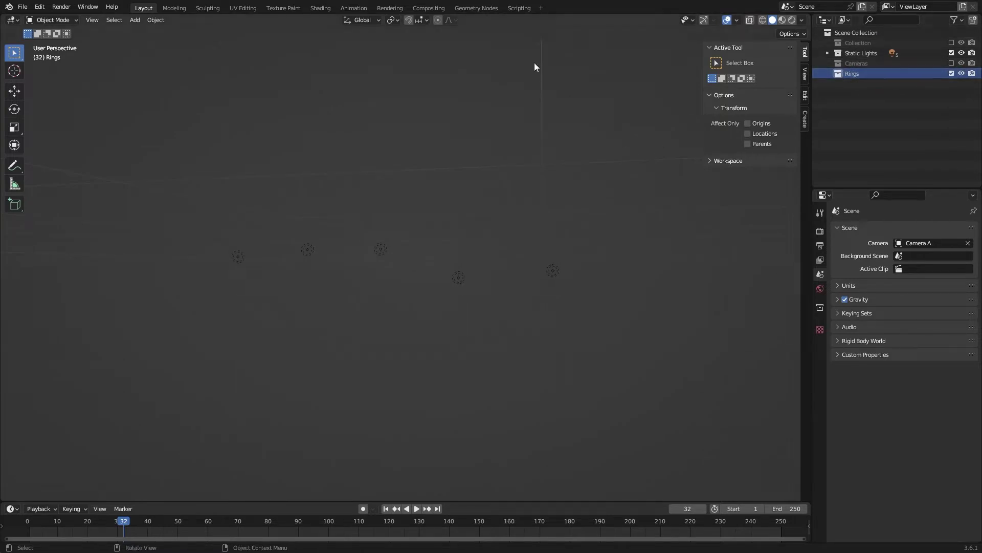
Add a straight line curve and view it through the camera.
click(136, 20)
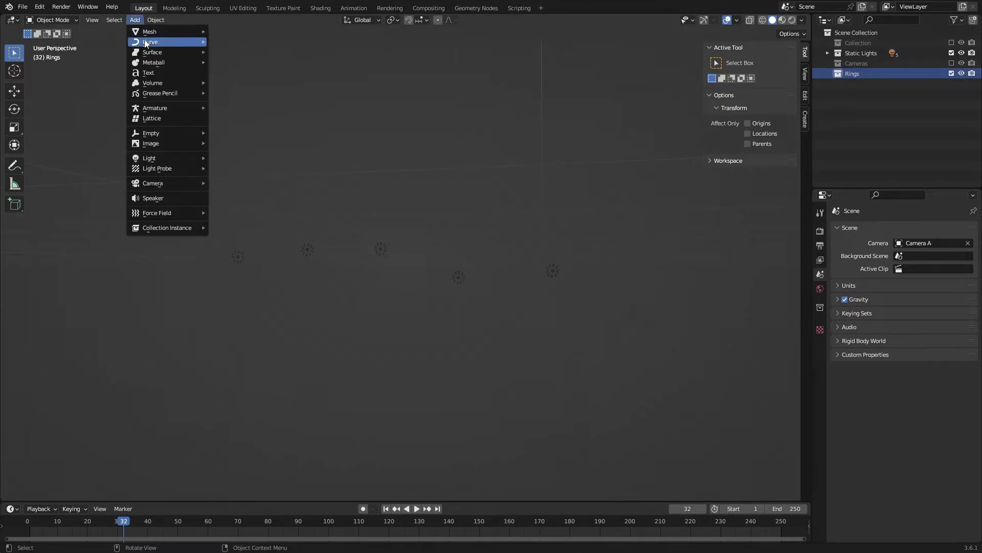
mouse_move(154, 42)
click(256, 174)
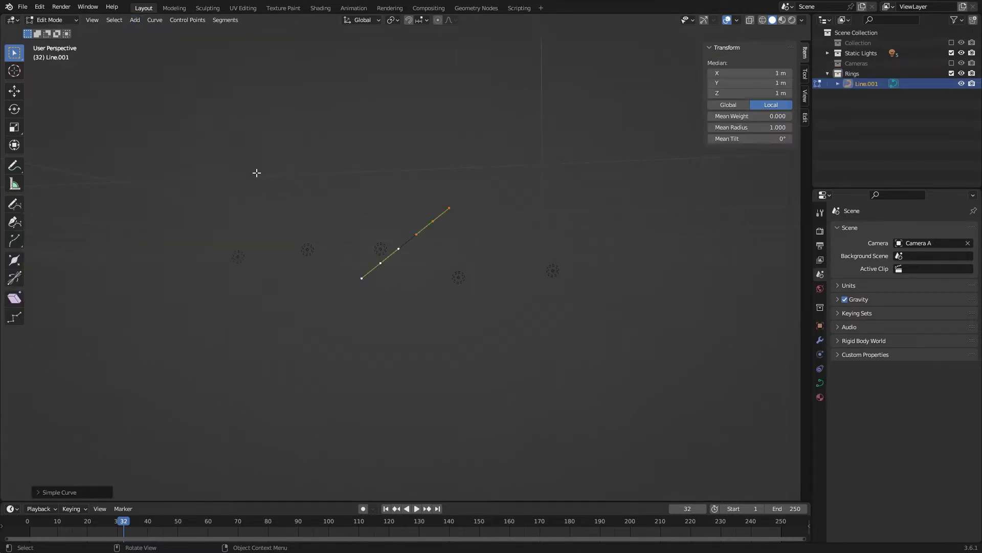
key(KP_0)
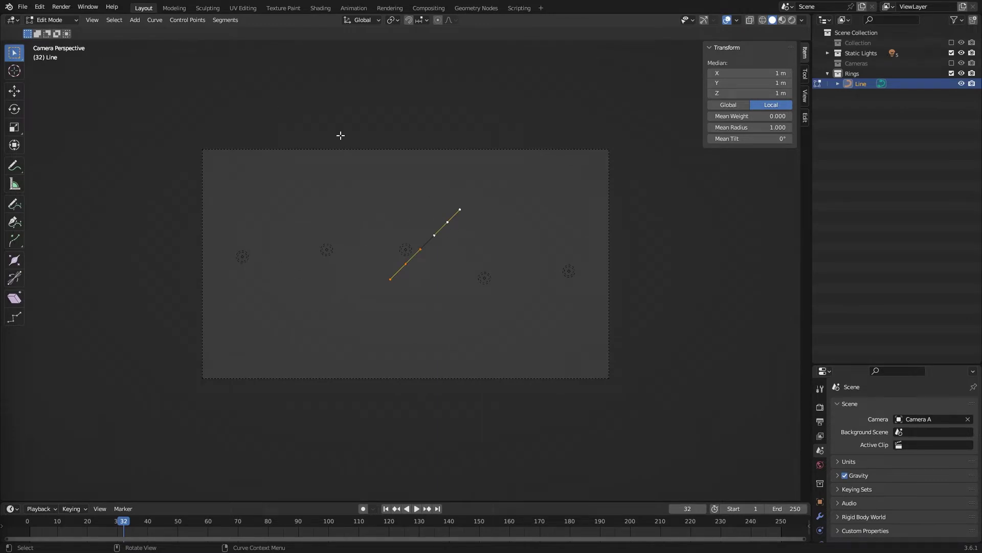
Enable the Extra Objects curve add-on in Preferences and show the sidebar.
click(39, 6)
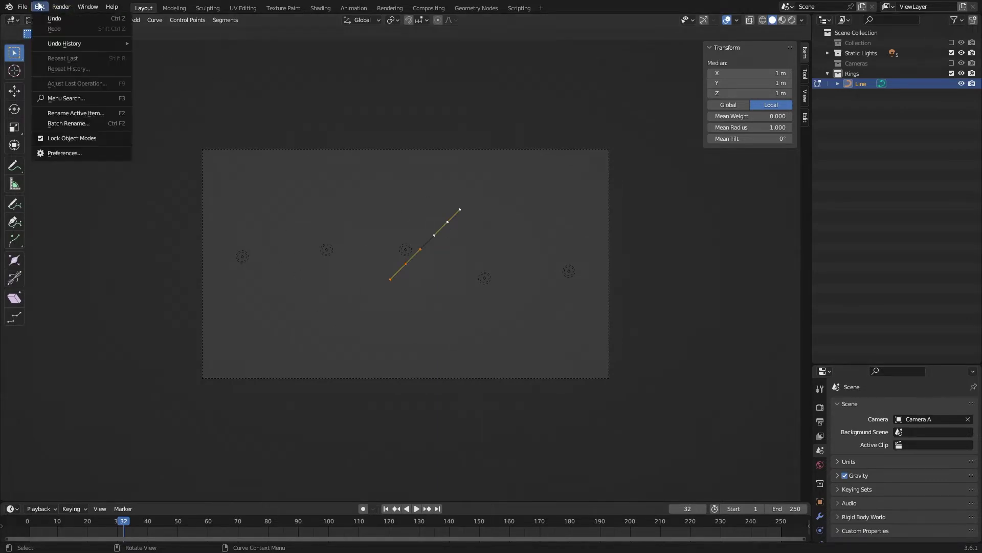
click(66, 149)
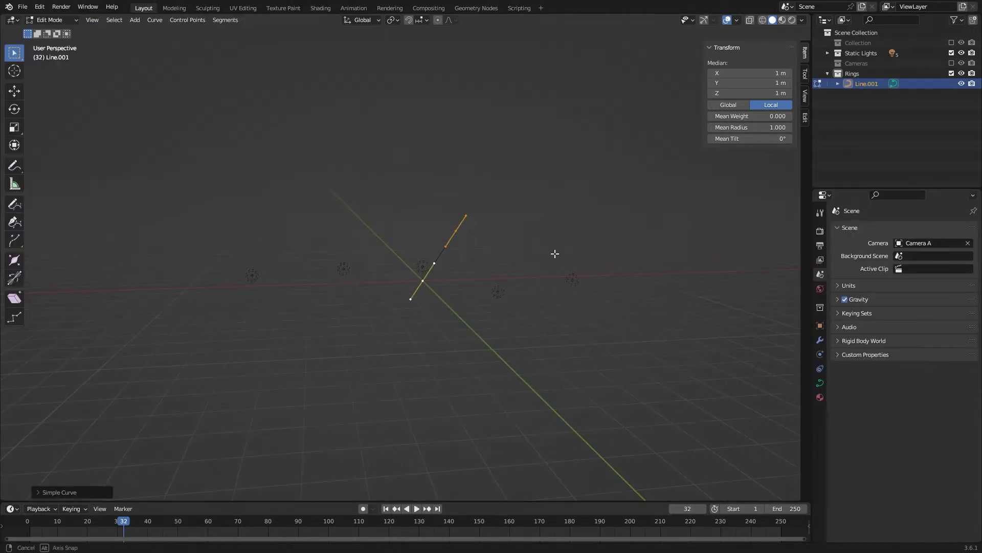
key(n)
key(n)
key(n)
key(n)
key(n)
key(n)
Set the curve's far end point to Y 0 and Z 0.
scroll(620, 279, up, 4)
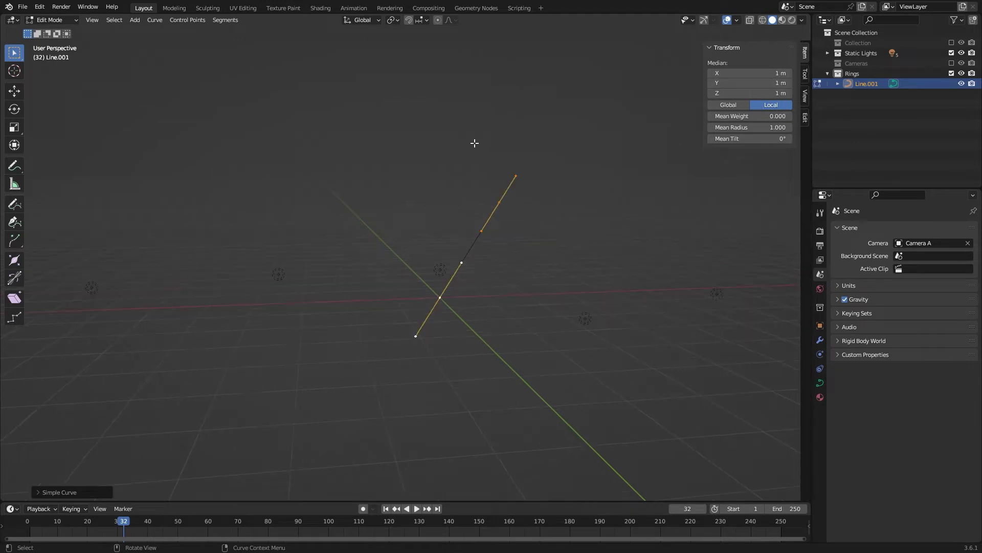
drag(427, 110, 543, 241)
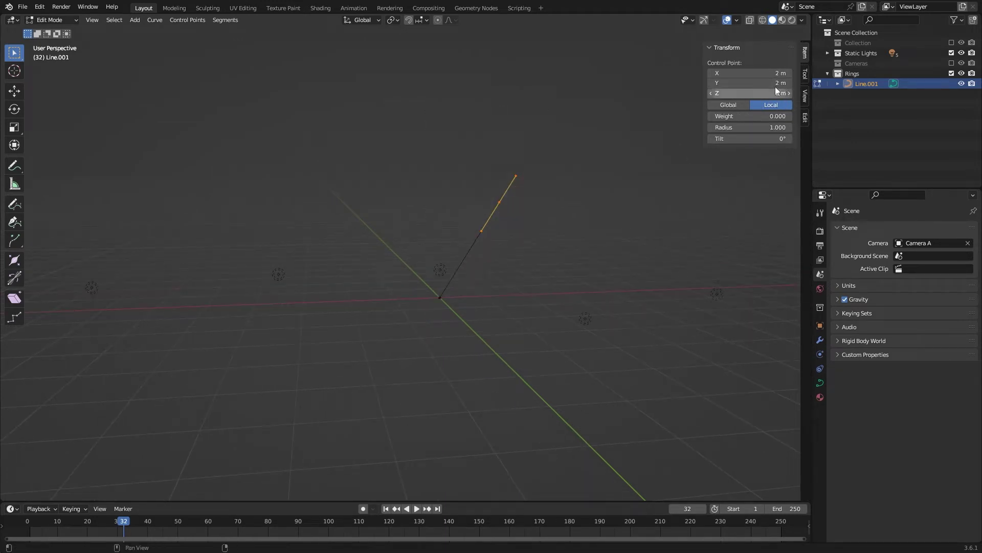
click(750, 84)
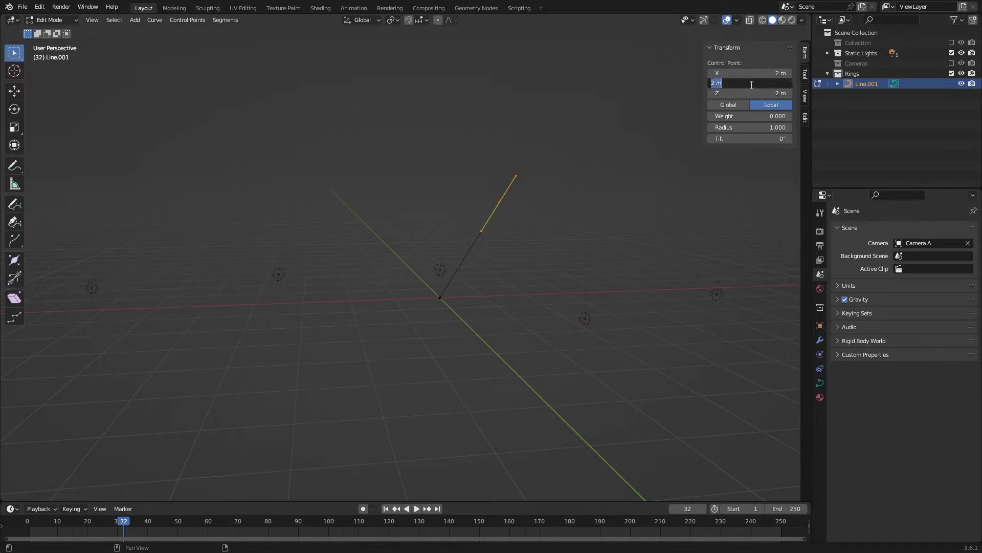
text(0)
key(Return)
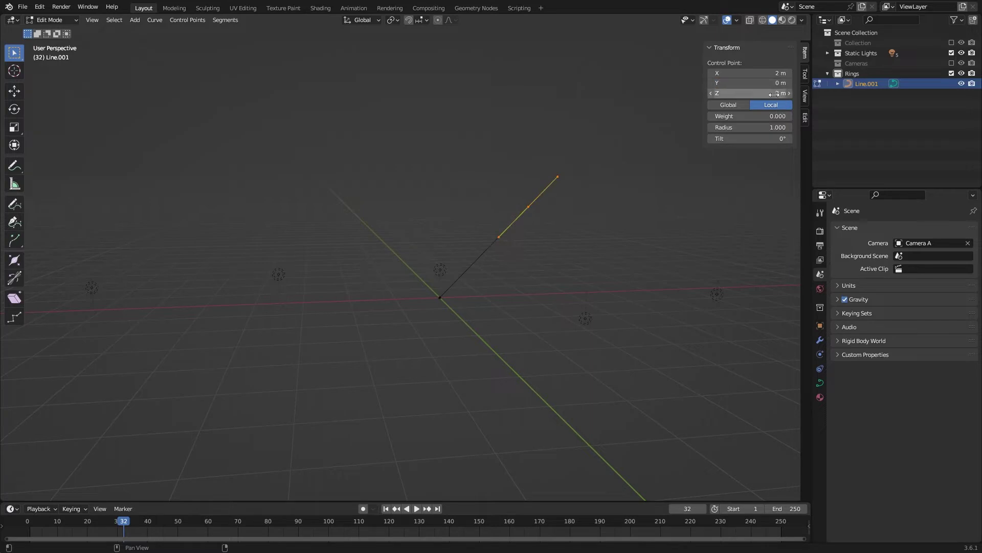
click(775, 94)
text(0)
key(Return)
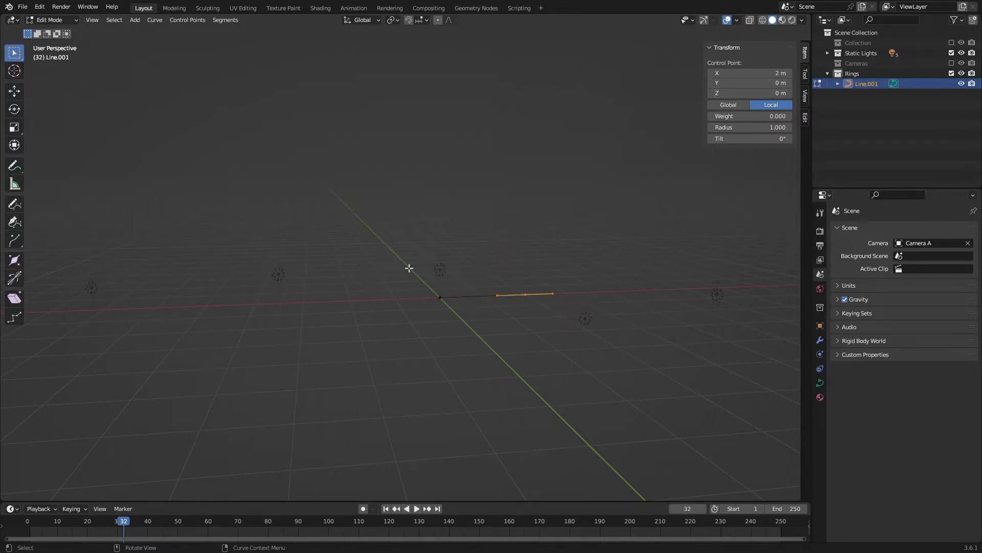
Move the curve's opposite end point to X −2 m.
drag(408, 267, 456, 333)
drag(300, 217, 476, 328)
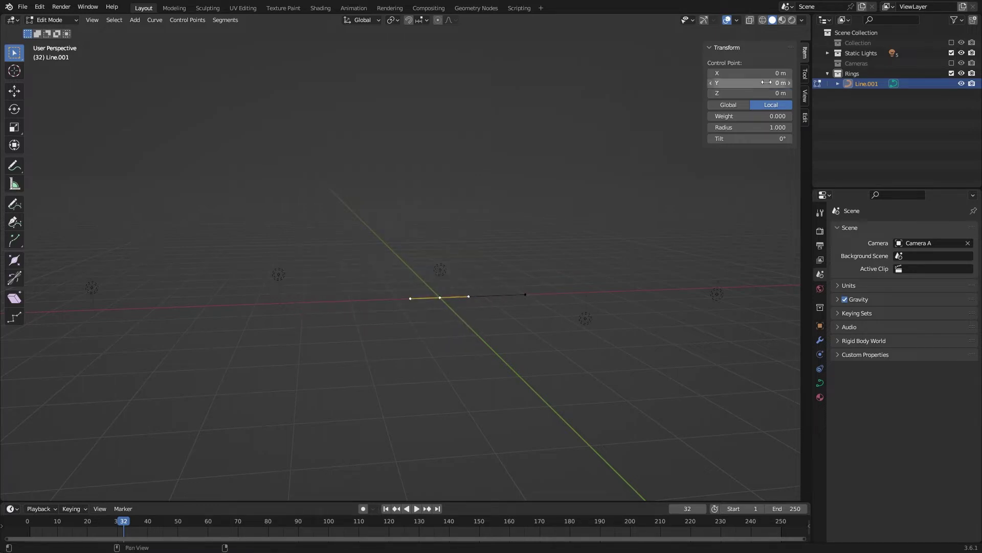
click(768, 75)
key(BackSpace)
key(Return)
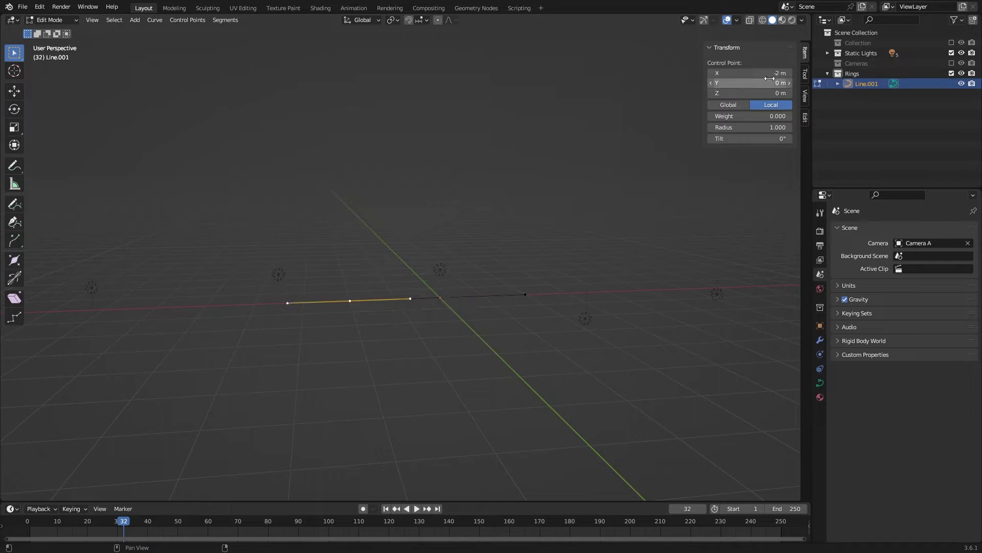
Select the right-hand points and trial an X scale on Line.001, cancelling back to 1.
click(496, 257)
drag(263, 217, 580, 340)
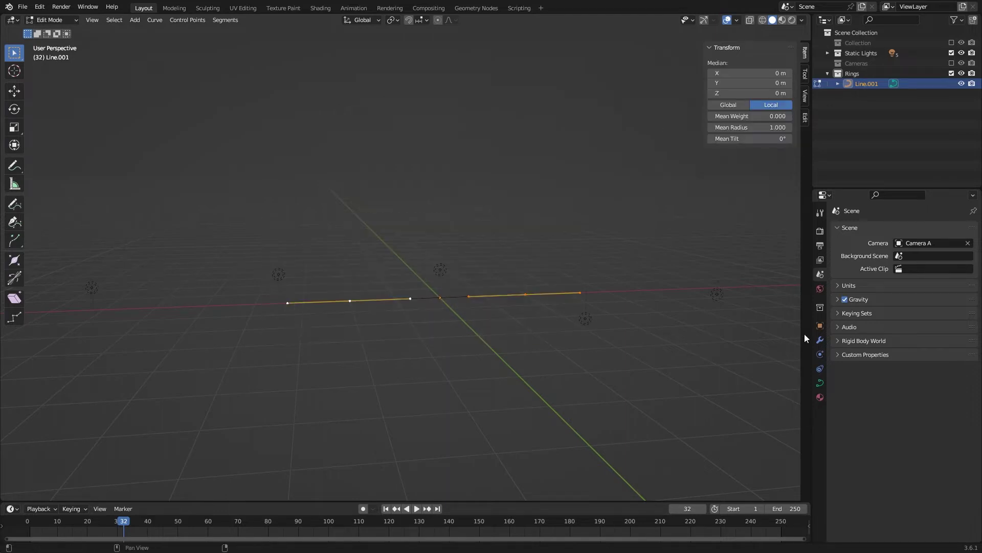
click(820, 326)
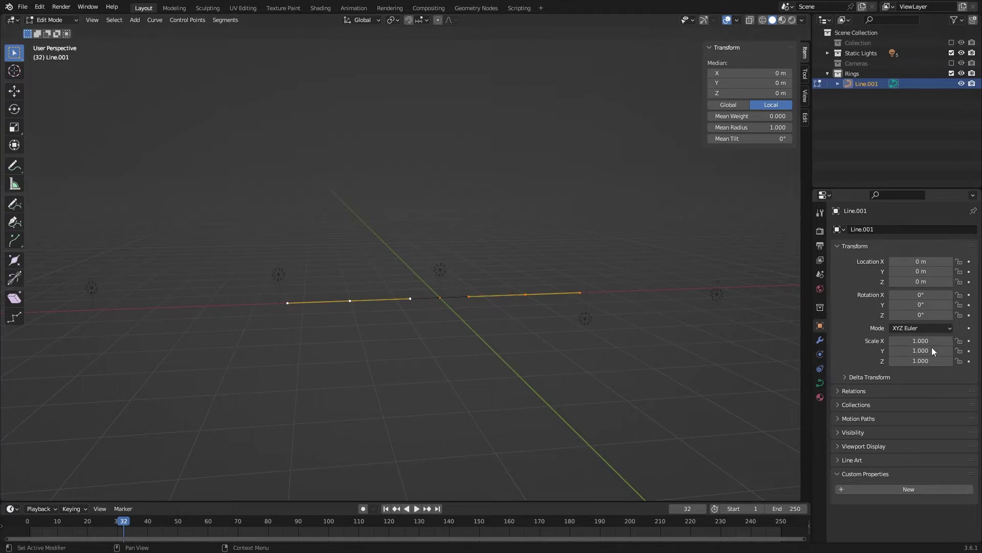
drag(946, 340, 892, 341)
key(Escape)
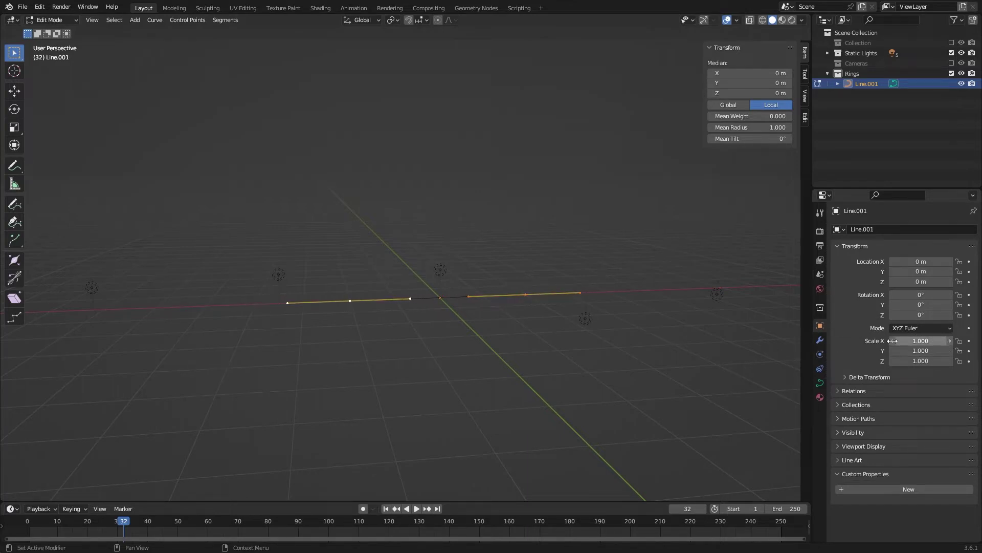
Return to Object Mode and create a new geometry node group on Line.001.
click(52, 20)
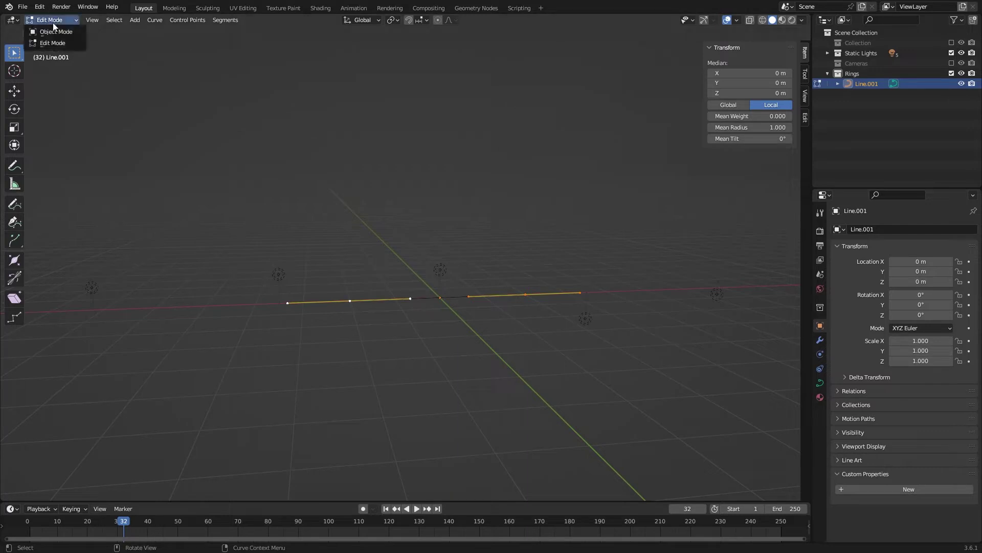
click(54, 28)
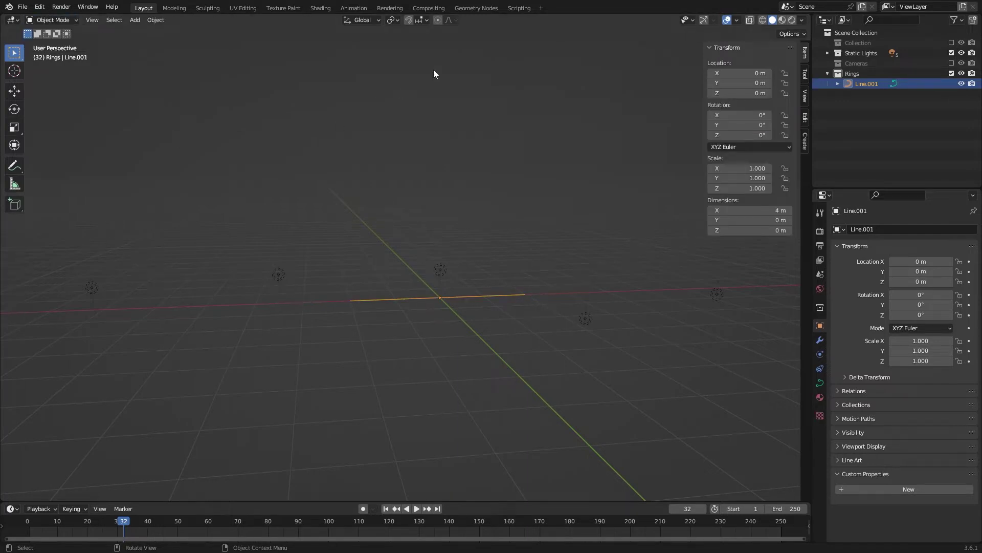
click(471, 8)
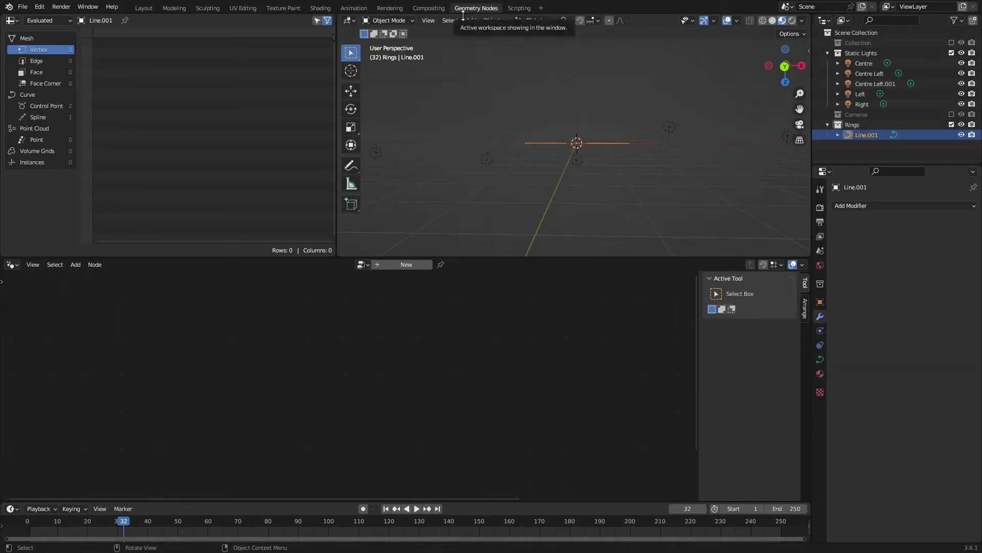
click(406, 264)
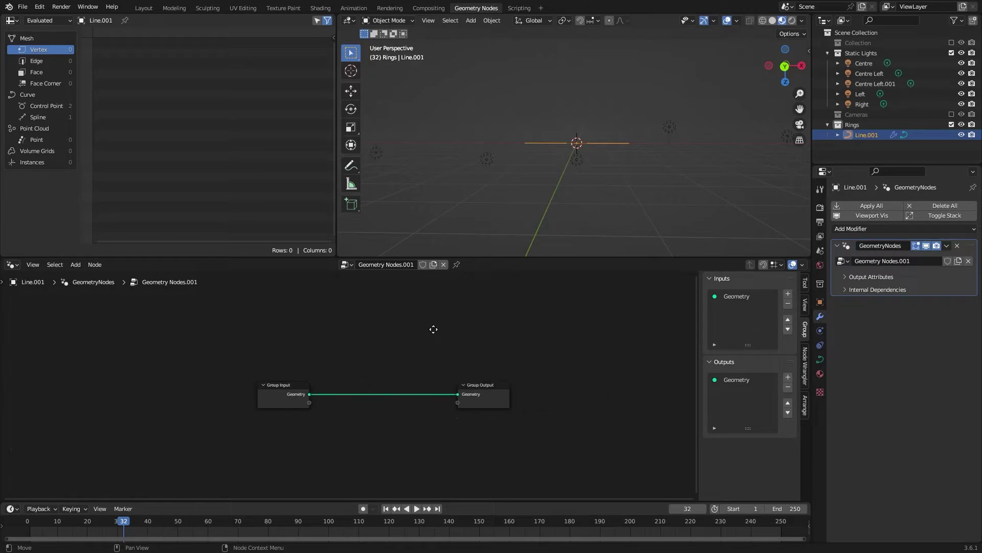
Relink Group Input Geometry directly to Group Output Geometry.
scroll(425, 316, up, 3)
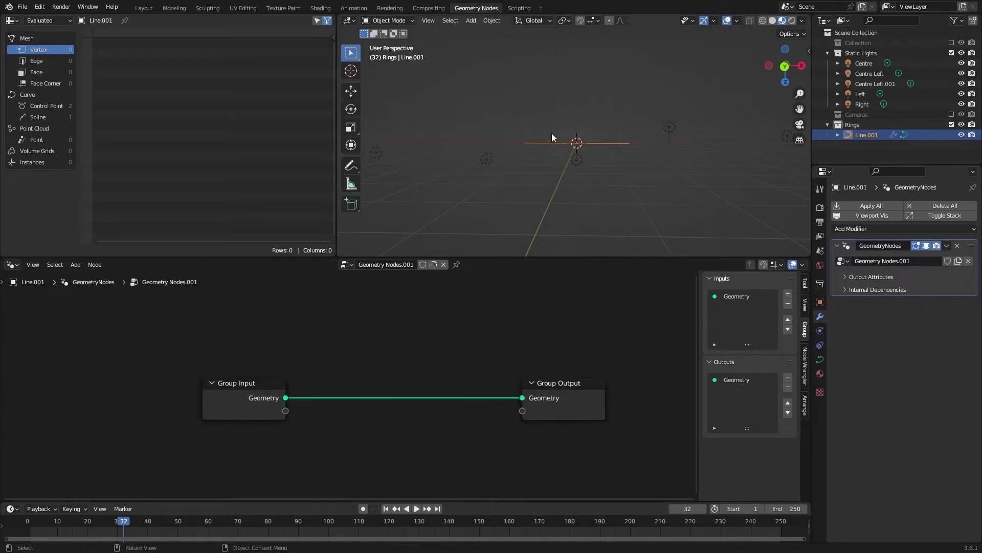
scroll(623, 193, up, 5)
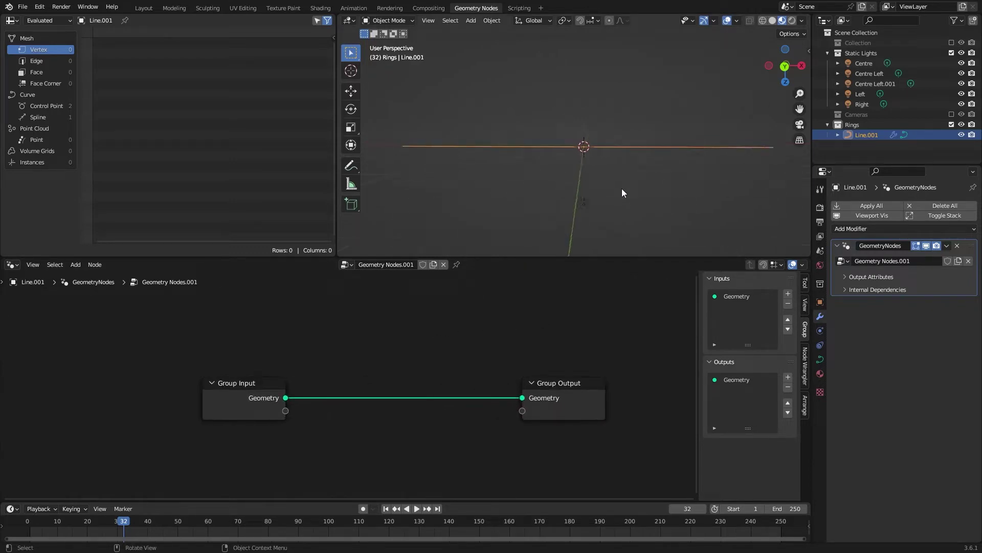
drag(525, 397, 428, 375)
drag(285, 400, 523, 399)
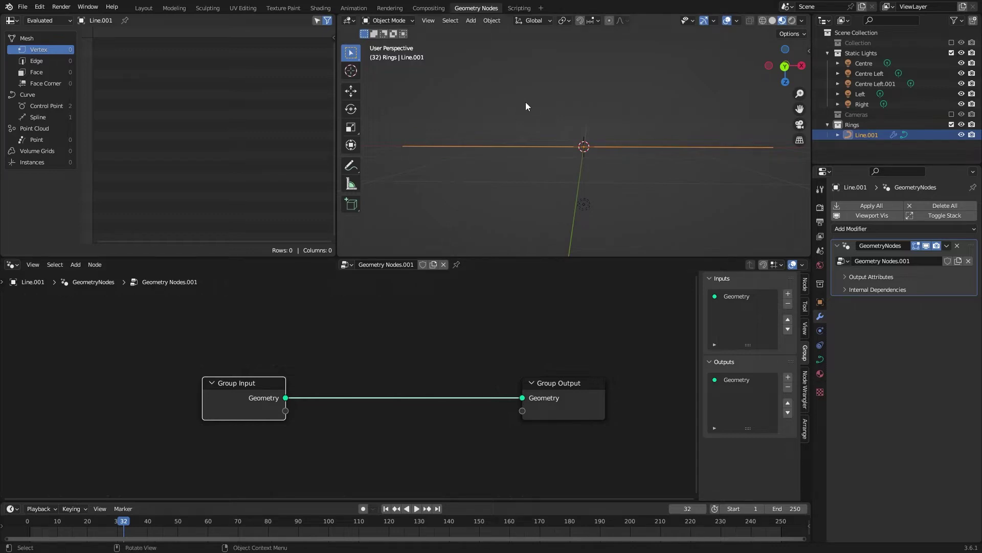
Add a Curve Circle node (resolution 32, radius 1 m) and wire it into Group Output Geometry.
click(75, 265)
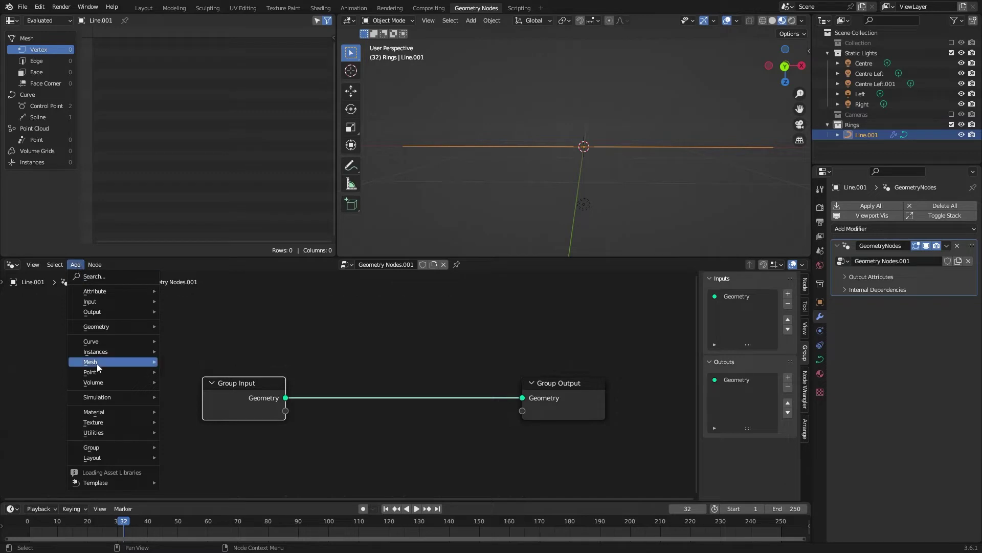
mouse_move(100, 364)
mouse_move(185, 413)
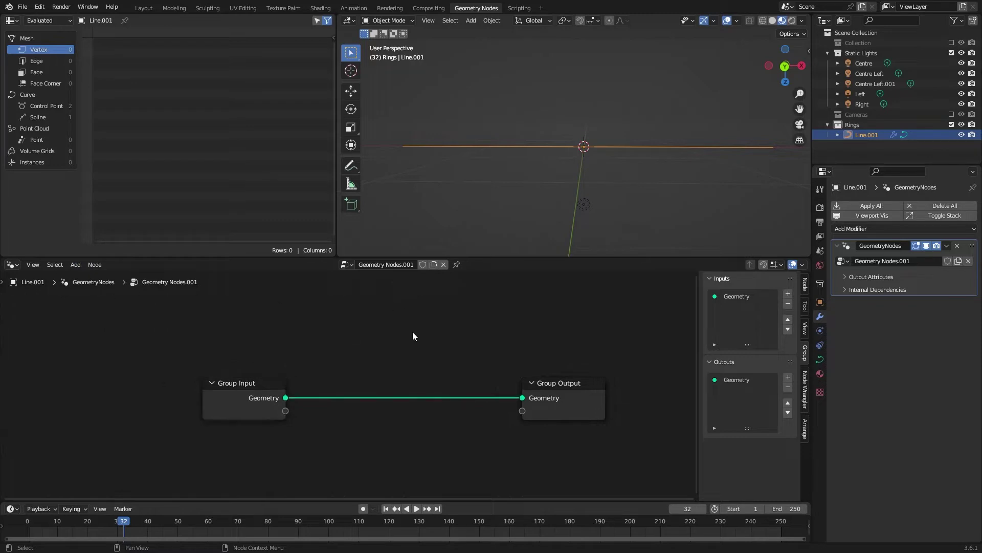
click(77, 265)
mouse_move(107, 345)
mouse_move(155, 387)
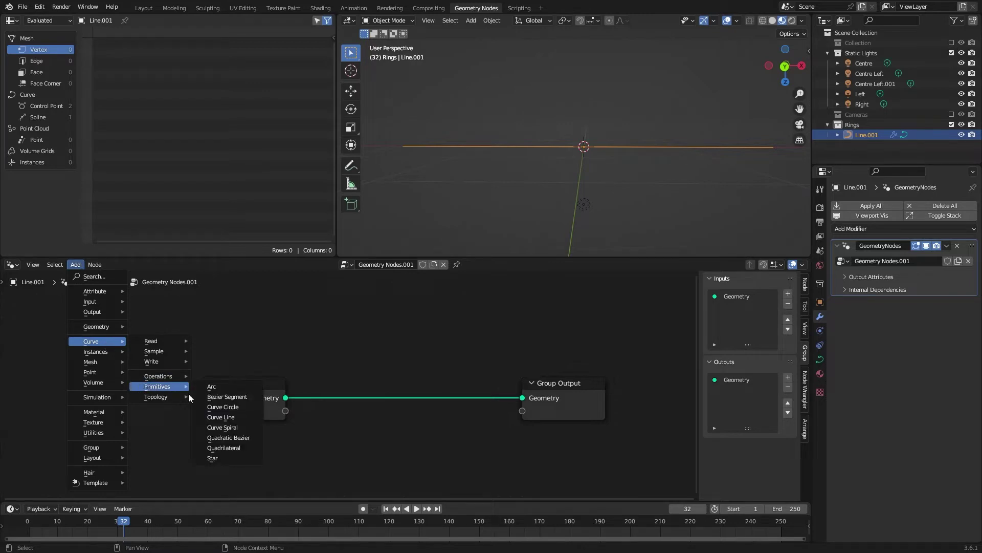
click(217, 409)
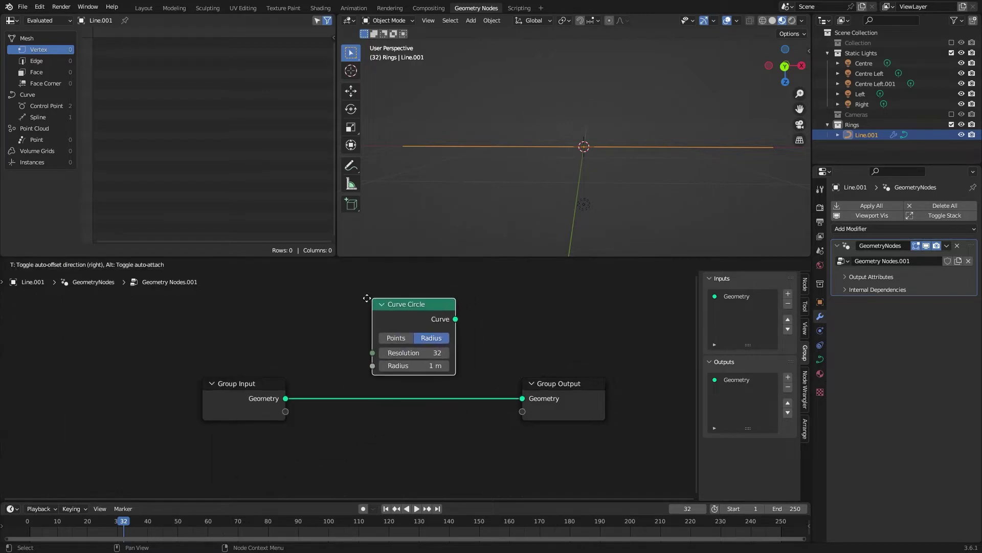
drag(442, 307, 526, 407)
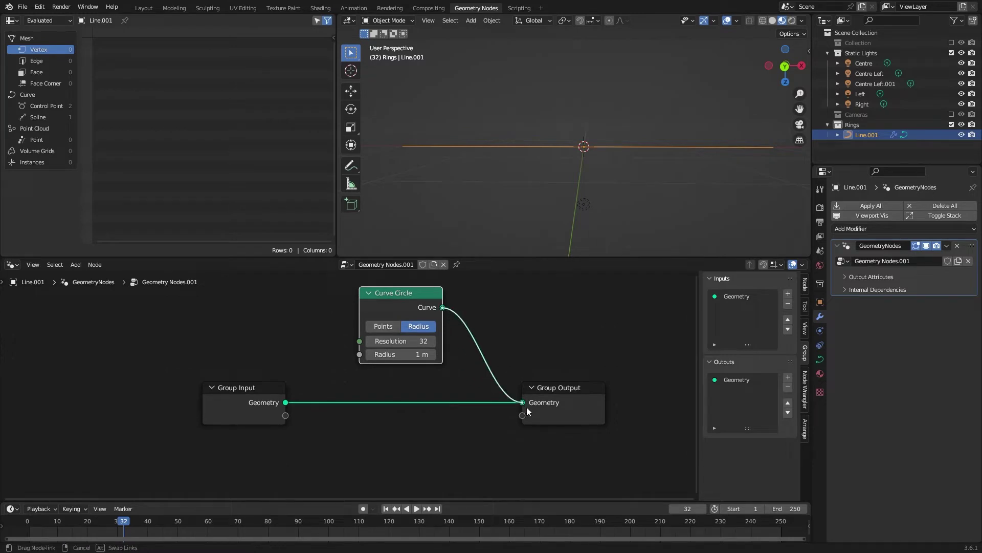
drag(526, 407, 526, 407)
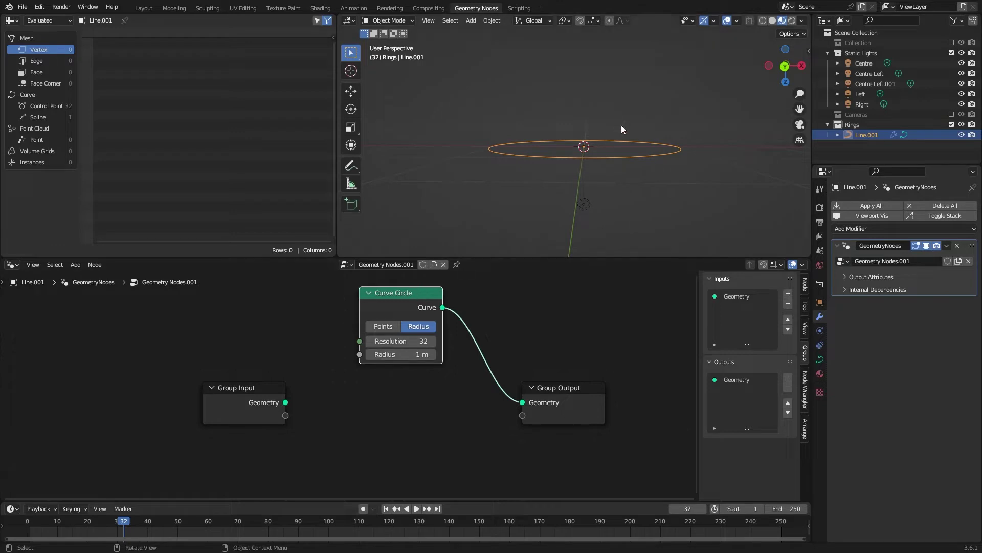
mouse_move(420, 292)
mouse_down()
mouse_move(410, 293)
mouse_move(418, 299)
mouse_up()
Insert a Curve to Mesh node between the Curve Circle and the output.
key(shift+a)
click(418, 299)
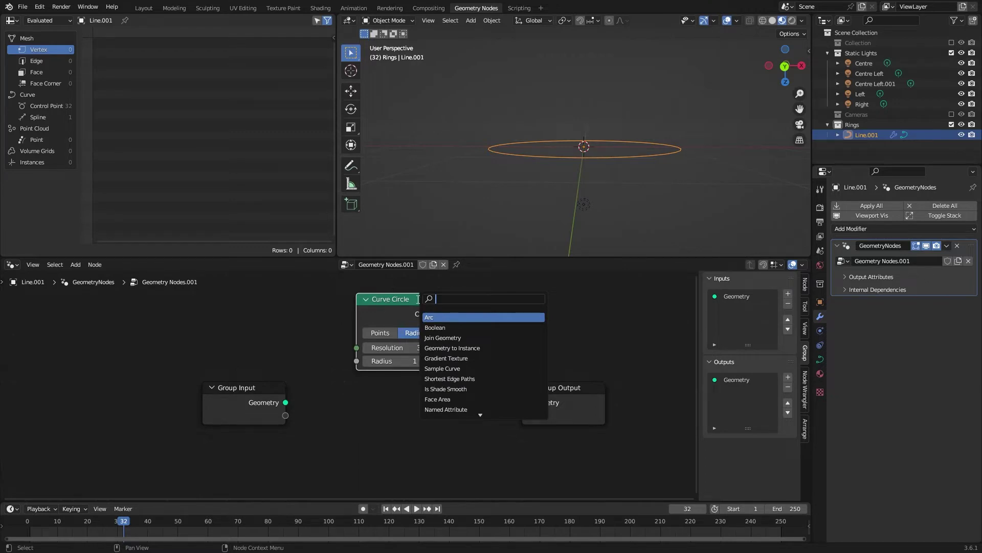
text(curve to)
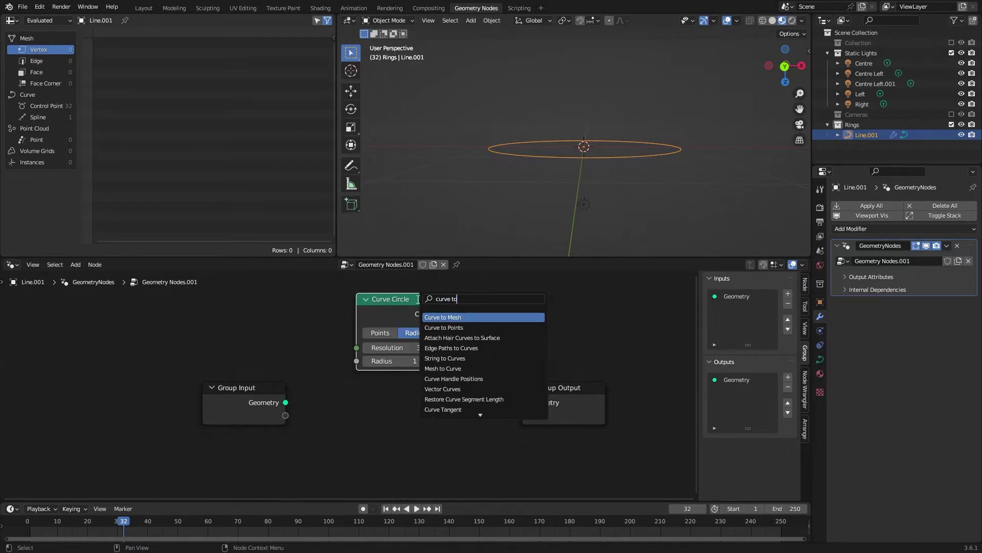
key(Return)
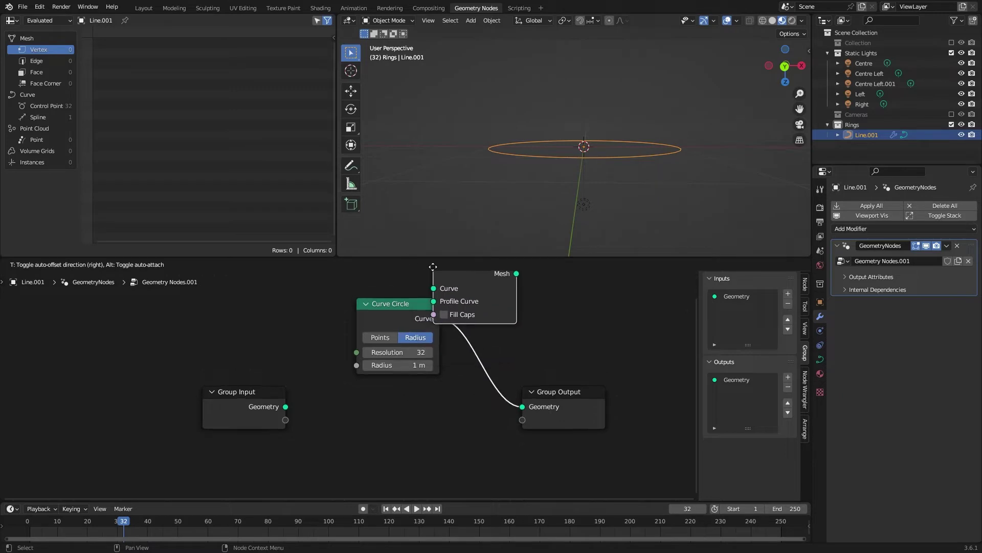
click(451, 362)
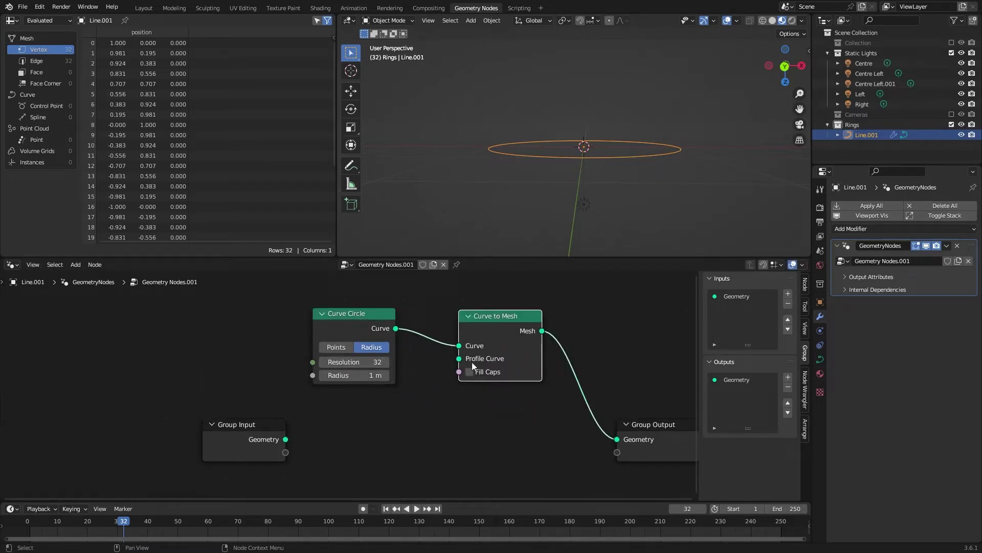
drag(351, 309, 384, 304)
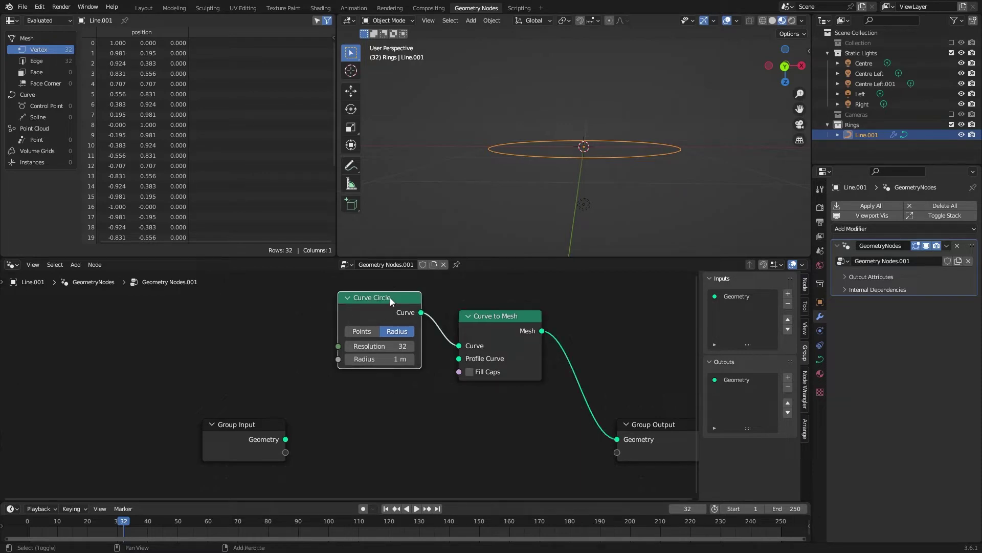
Duplicate the Curve Circle with radius 0.1 m and plug it into Profile Curve.
key(shift+d)
click(389, 397)
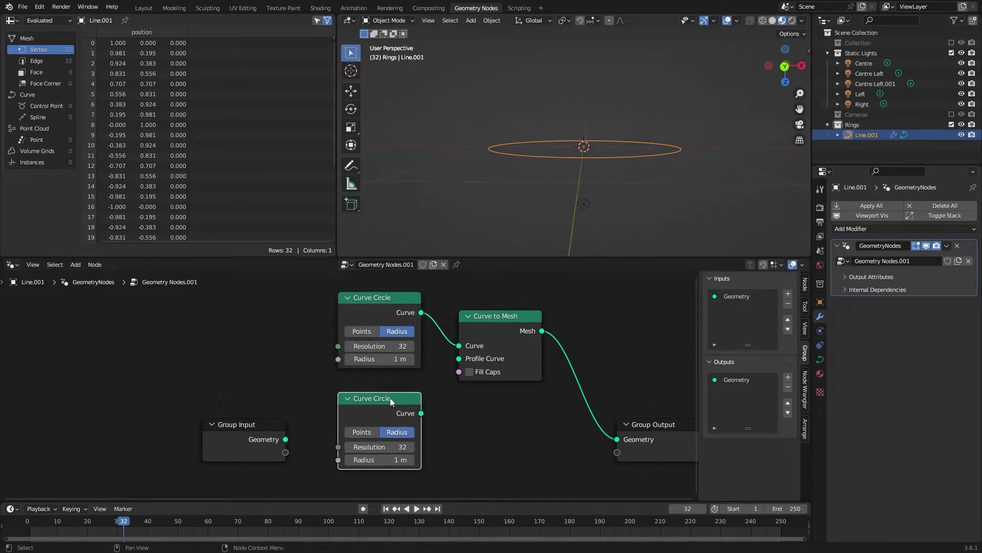
click(395, 463)
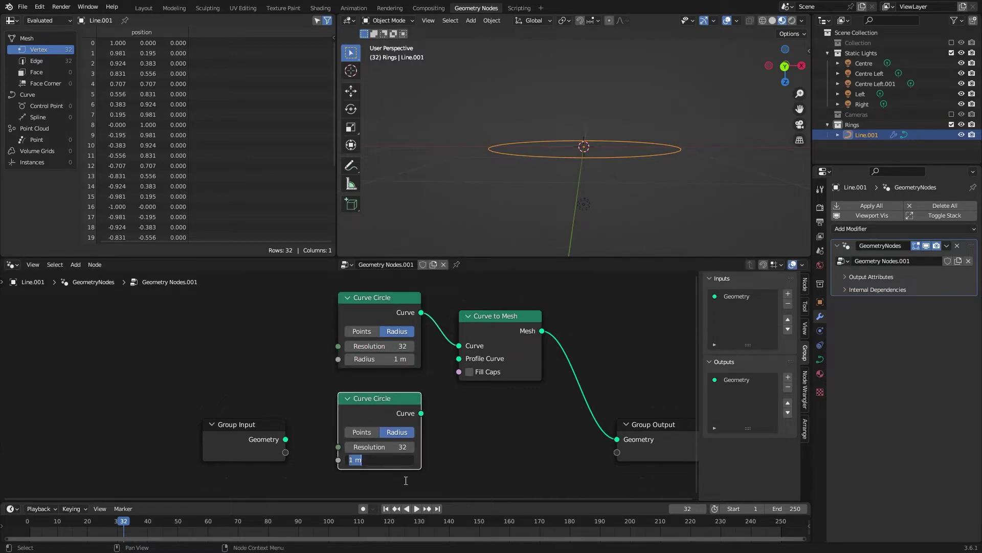
text(.1)
key(Return)
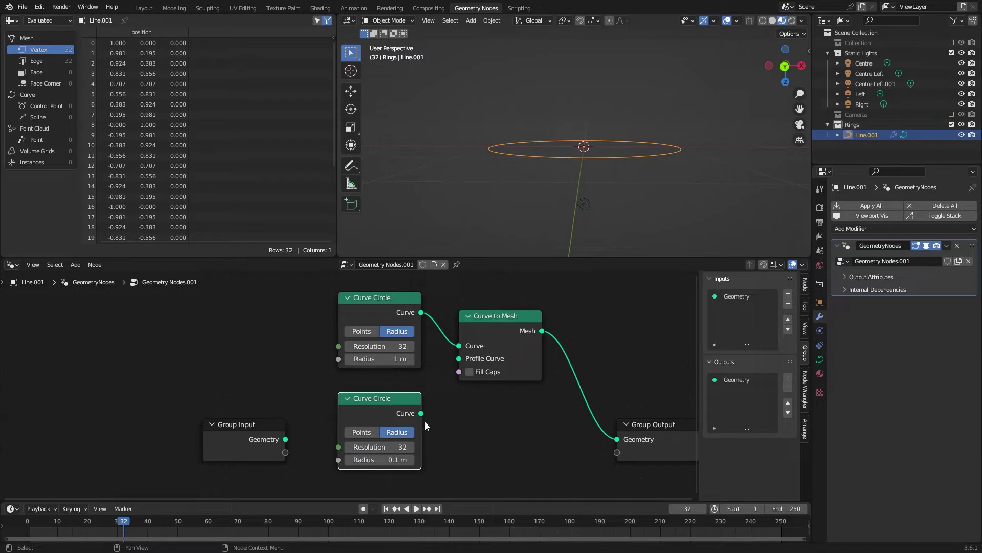
drag(421, 413, 465, 359)
middle_drag(540, 185, 552, 64)
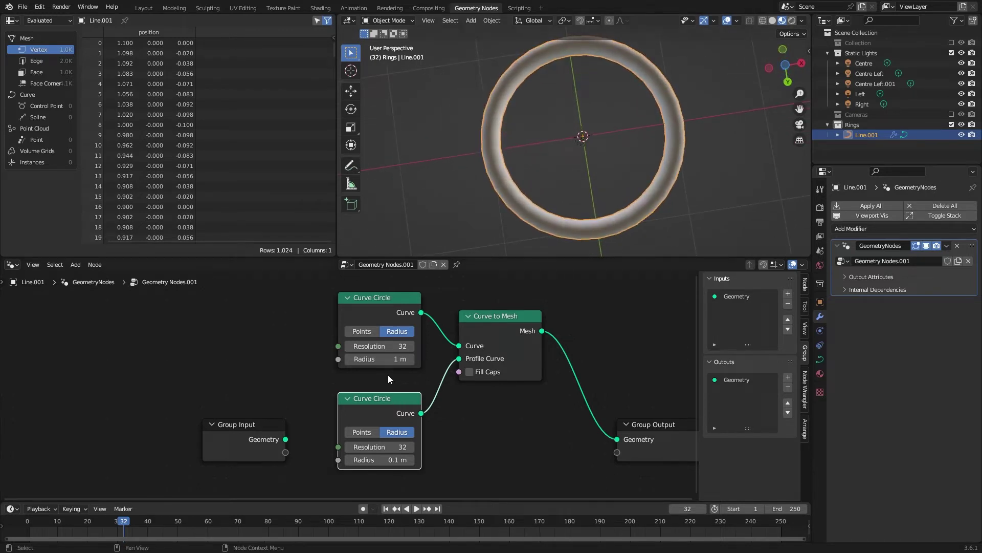
Set the main circle resolution to 64 and the profile circle resolution to 12.
click(382, 346)
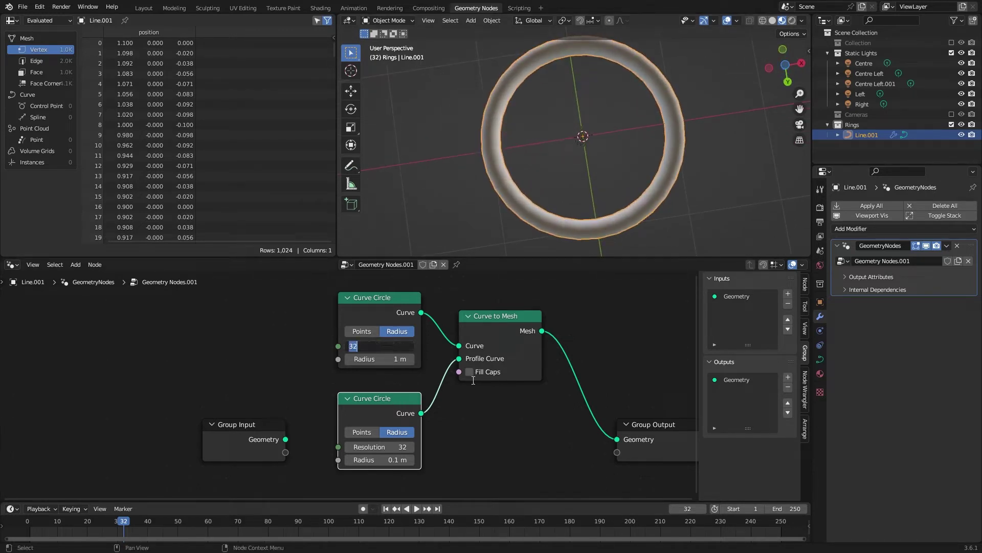
text(64)
key(Return)
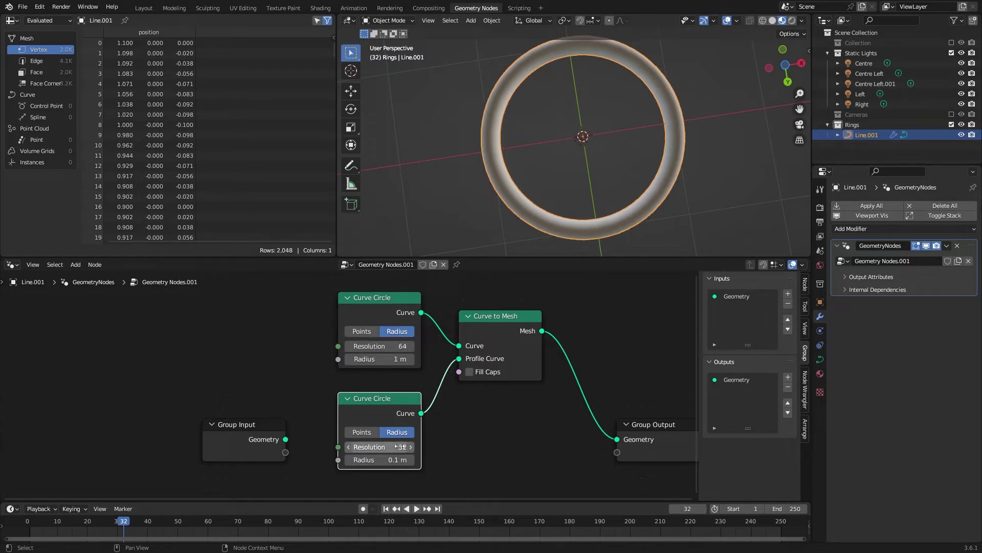
click(400, 447)
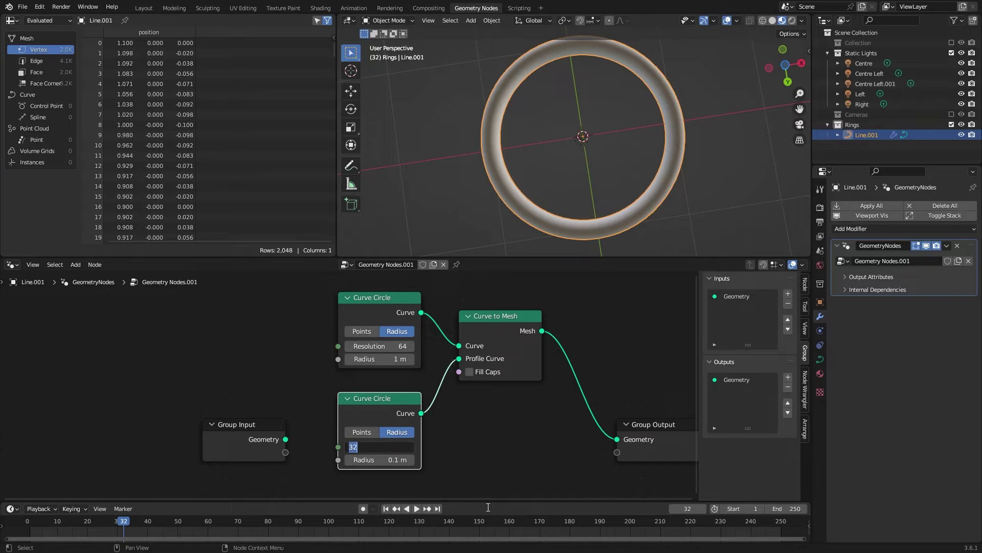
text(12)
key(Return)
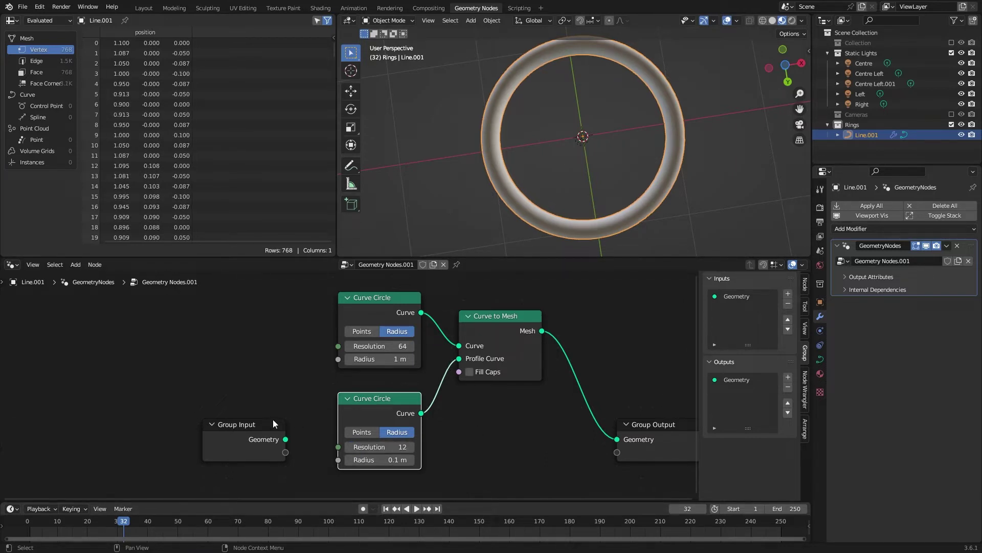
drag(248, 426, 151, 391)
Add a Transform Geometry node routing the input line to the Group Output.
scroll(514, 429, down, 2)
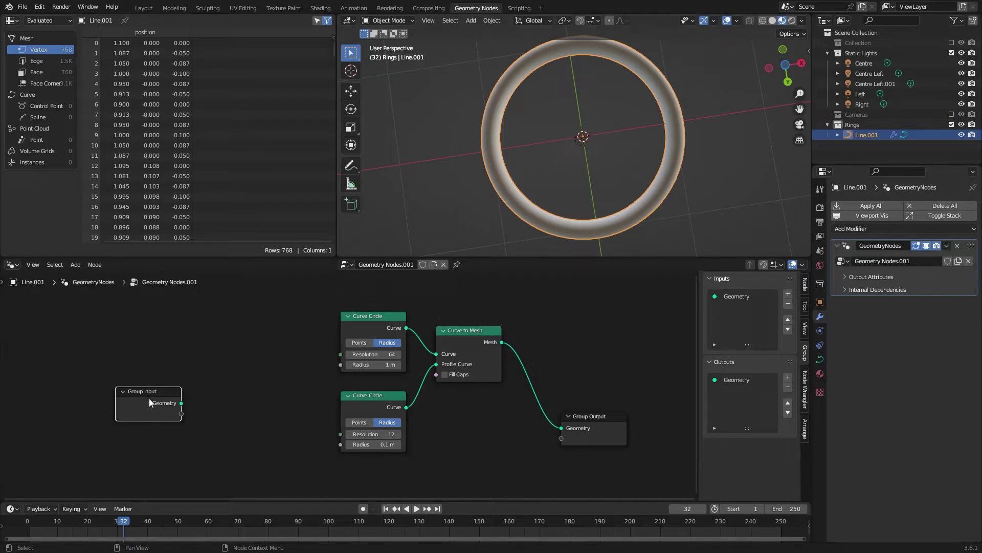
key(shift+a)
click(155, 389)
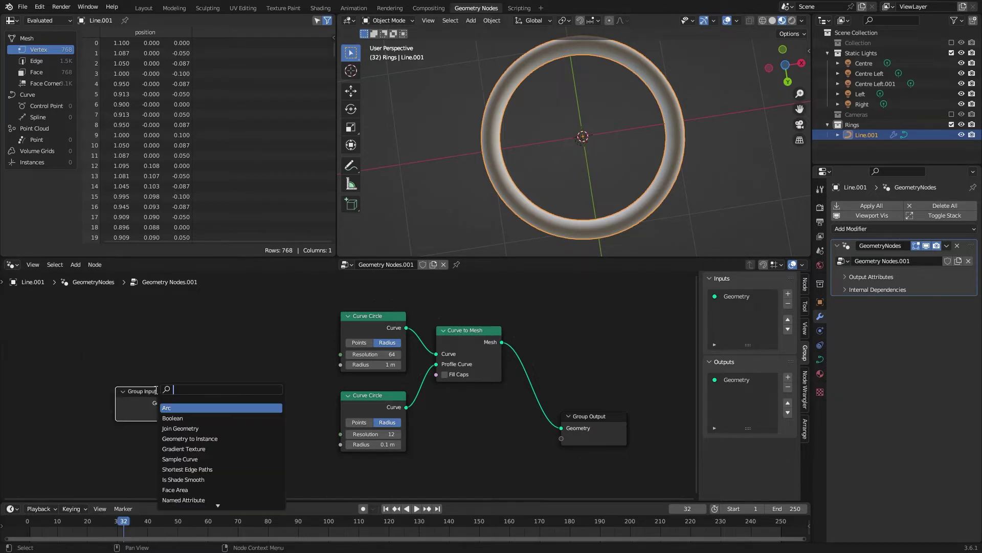
text(trans)
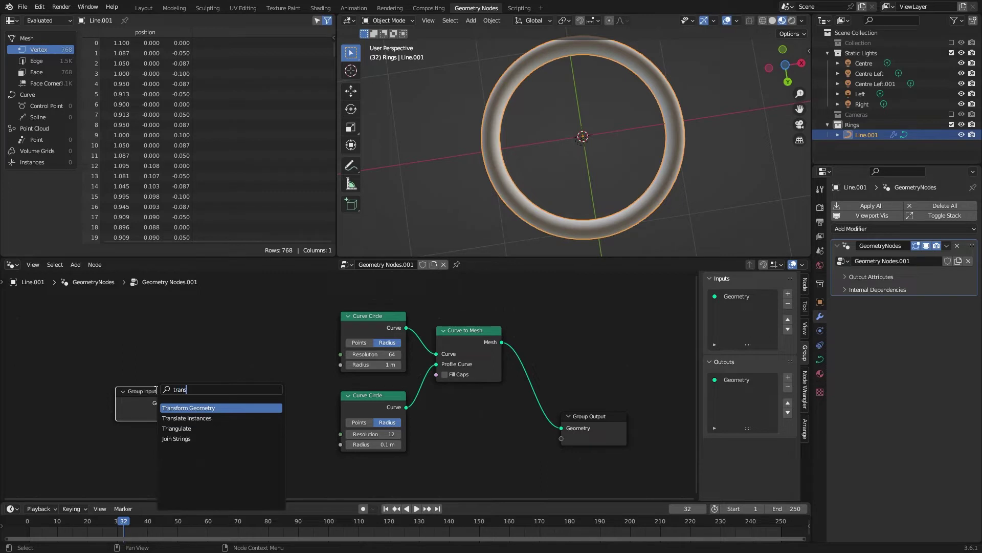
key(Return)
click(227, 368)
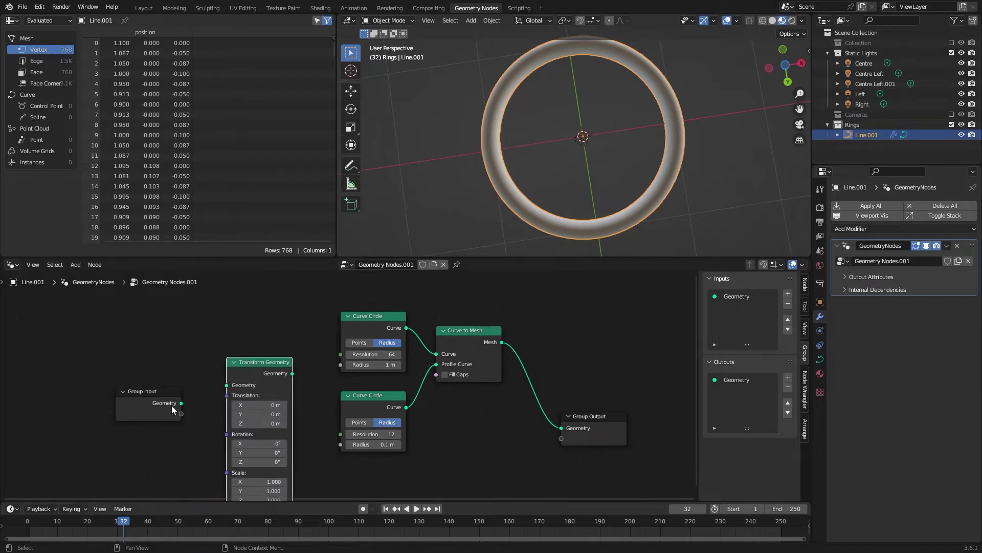
drag(182, 402, 227, 384)
drag(293, 375, 563, 428)
Undo a stray node edit and select the Transform Geometry node.
middle_drag(525, 193, 522, 88)
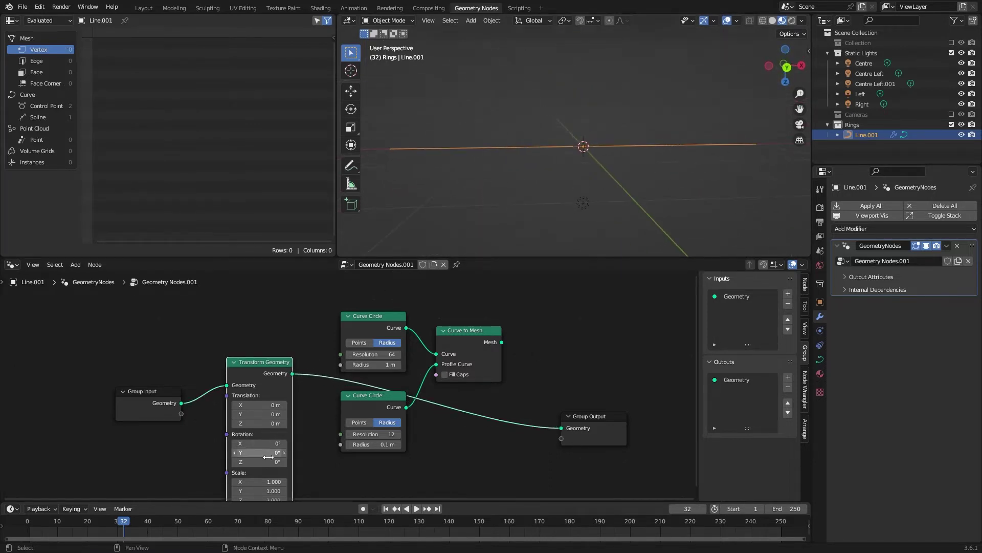
mouse_move(258, 481)
mouse_down()
mouse_move(220, 481)
mouse_move(270, 482)
mouse_up()
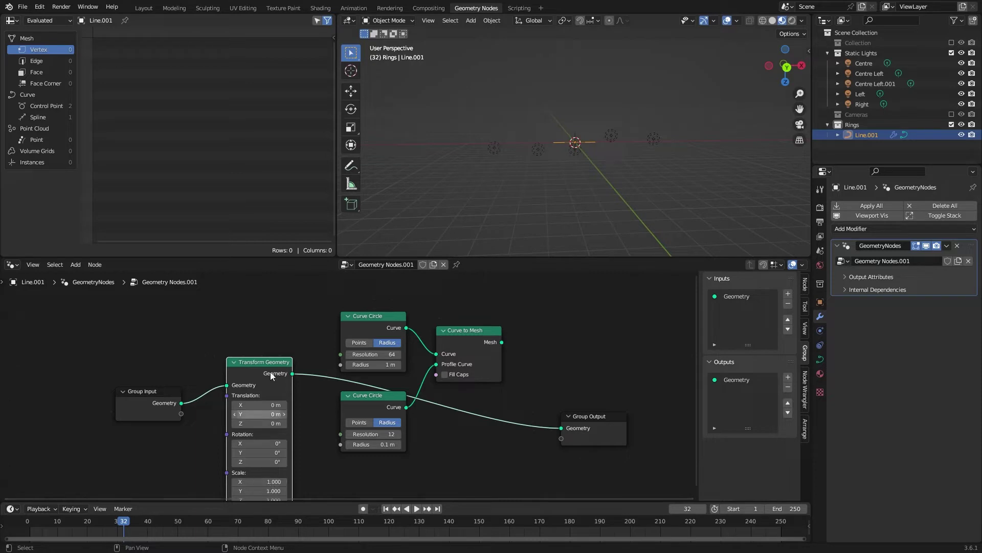
key(ctrl+z)
key(ctrl+z)
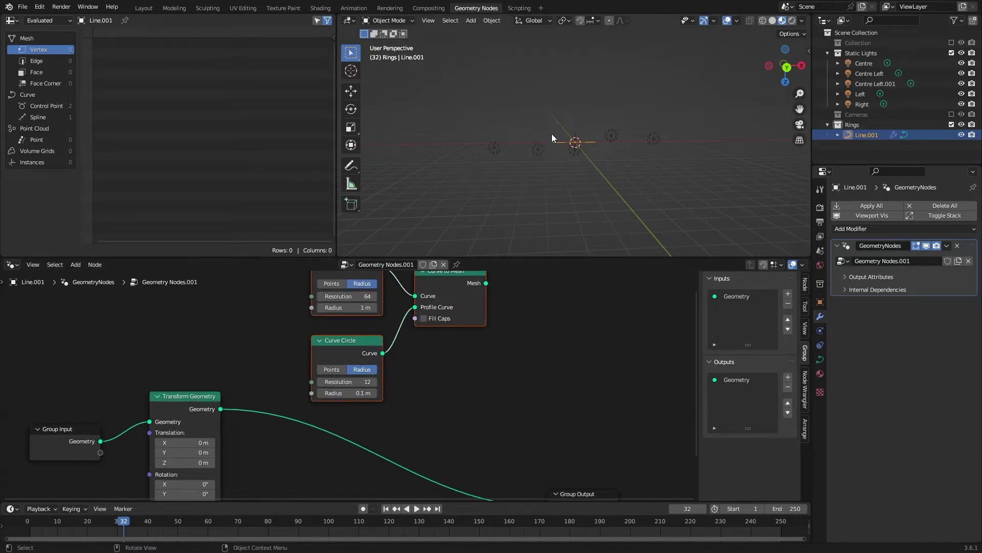
mouse_move(487, 377)
middle_down()
mouse_move(463, 394)
mouse_move(482, 380)
middle_up()
click(514, 382)
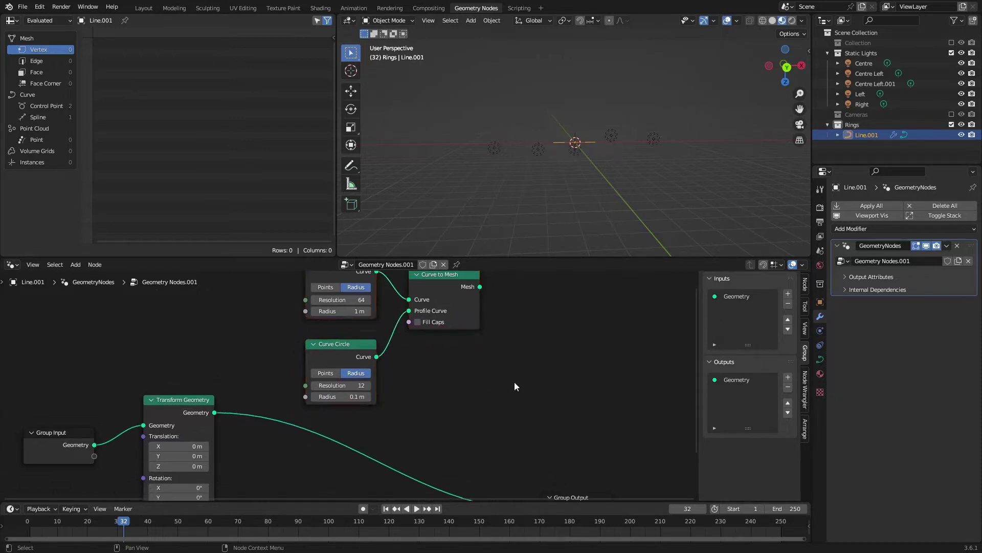
click(174, 400)
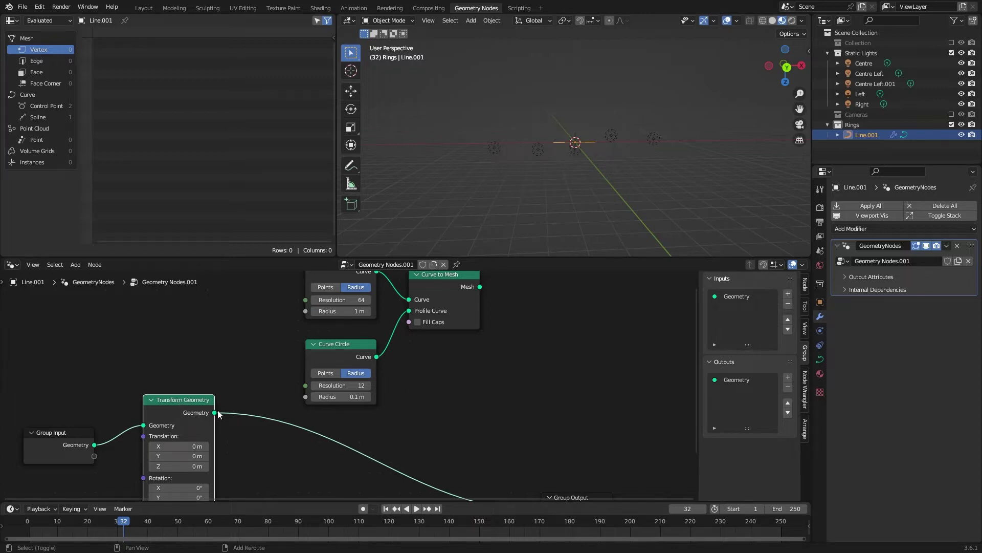
Add a Curve to Points node fed by the transformed line.
drag(214, 413, 218, 410)
text(curve to)
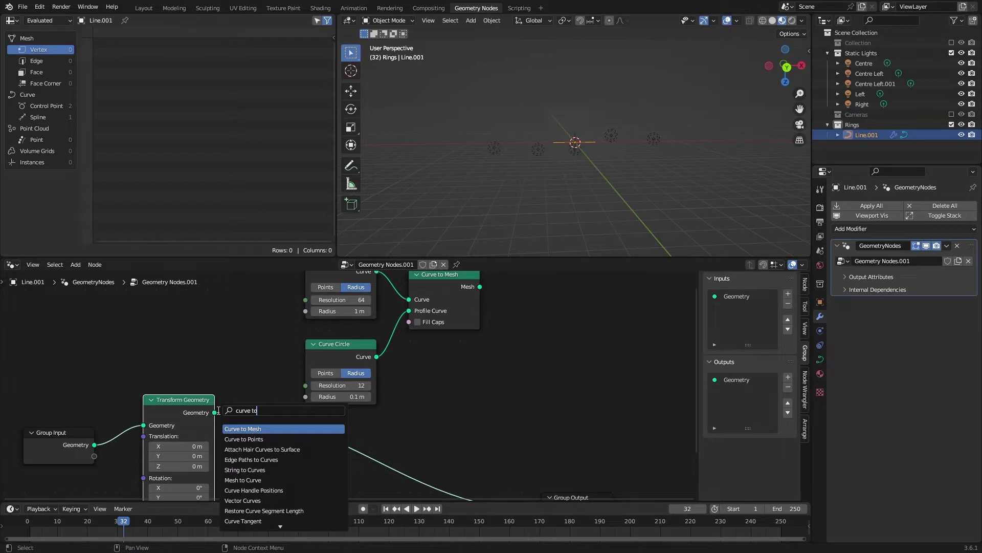
key(Down)
key(Return)
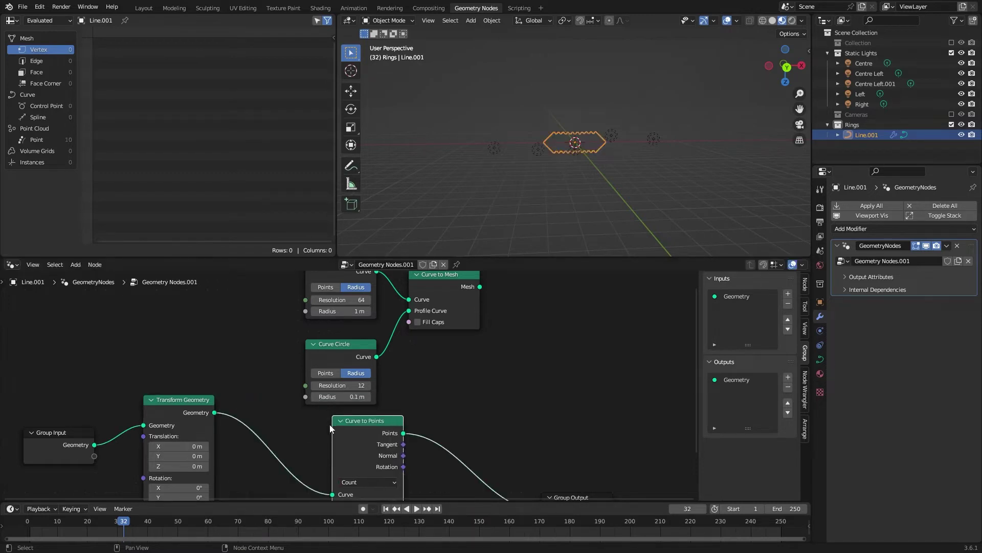
click(456, 370)
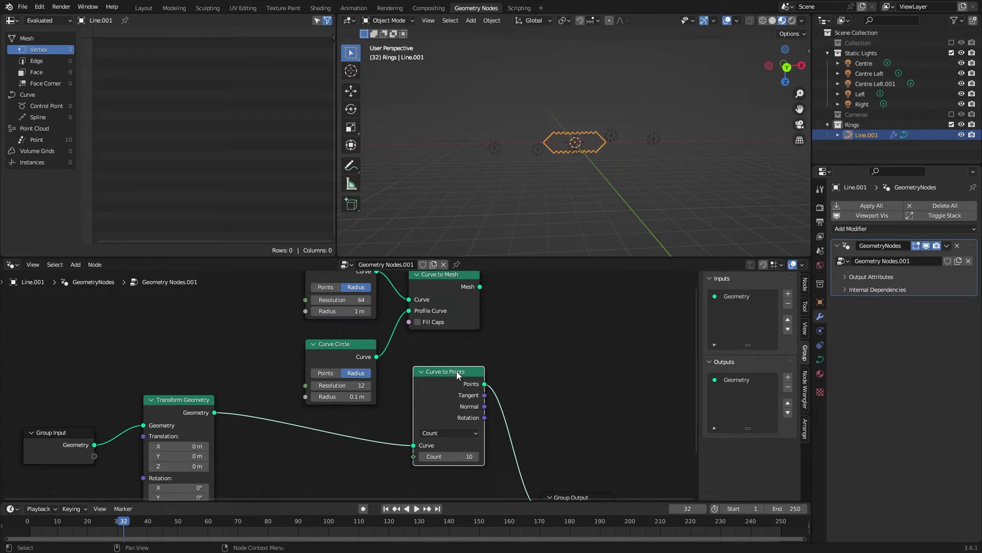
Insert Instance on Points before the output and use the Curve to Mesh ring as its instance.
key(shift+a)
text(inst)
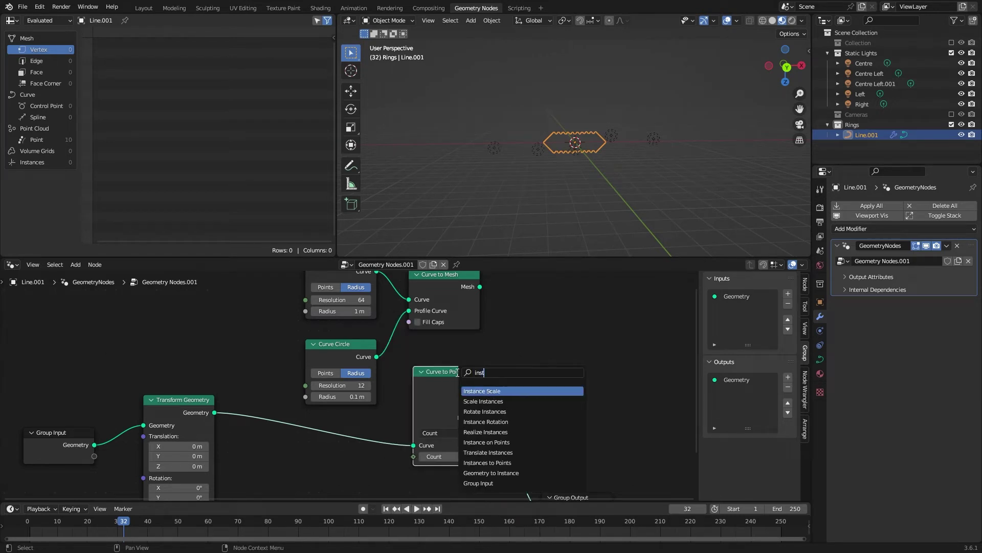
text(ances)
key(Down)
key(Down)
key(Down)
key(Down)
key(Down)
key(Down)
key(Down)
key(Down)
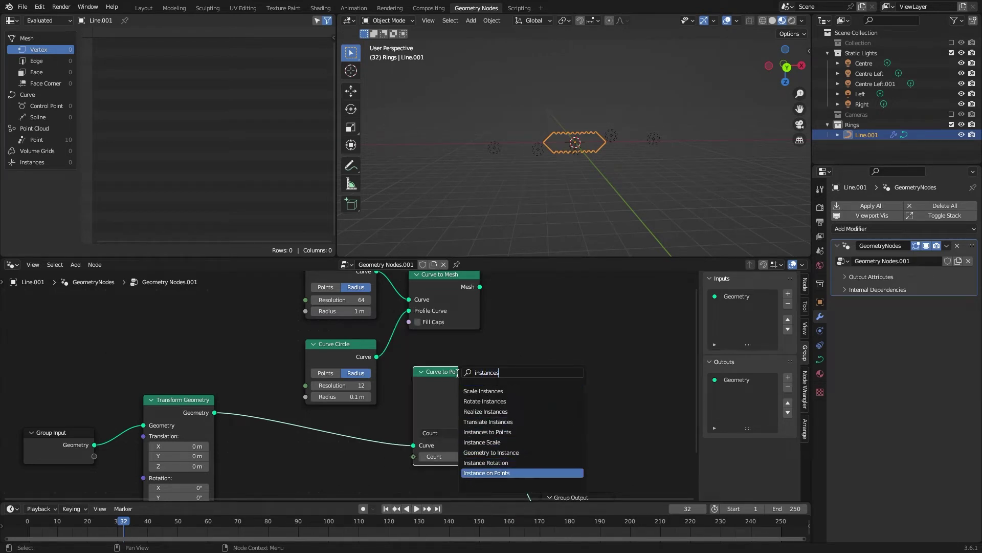
key(Return)
click(505, 357)
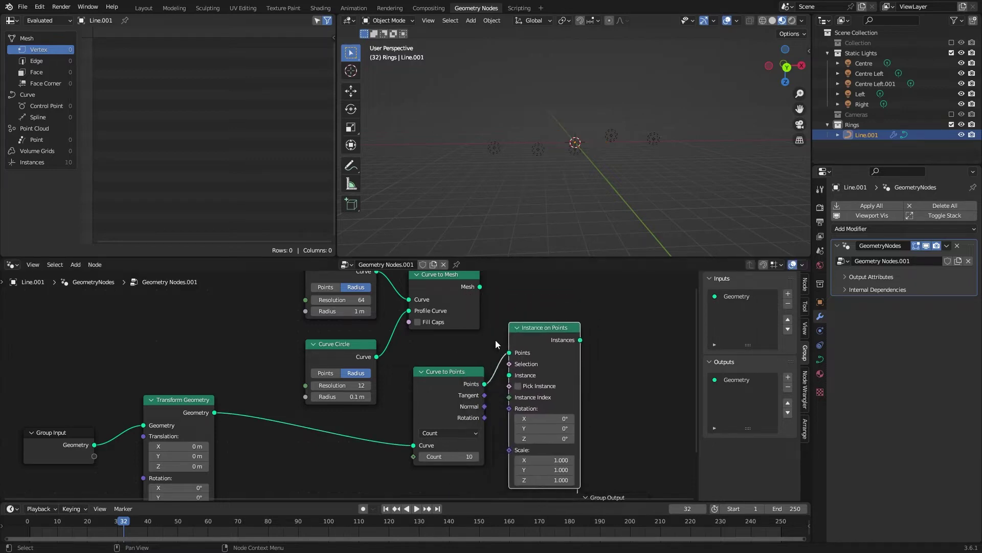
middle_drag(505, 356, 356, 332)
drag(525, 469, 612, 332)
middle_drag(471, 392, 556, 413)
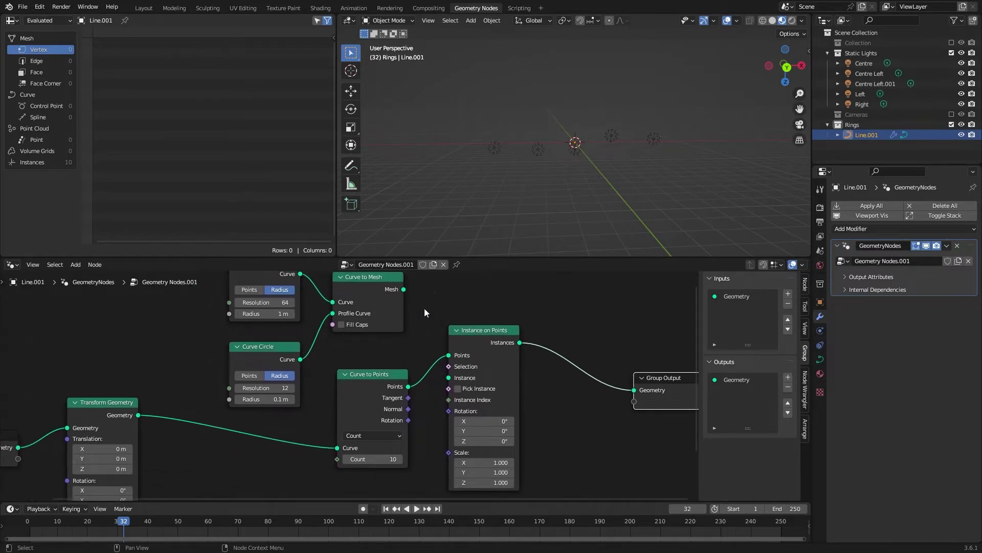
drag(404, 289, 449, 378)
mouse_move(525, 219)
middle_down()
mouse_move(530, 32)
mouse_move(533, 223)
middle_up()
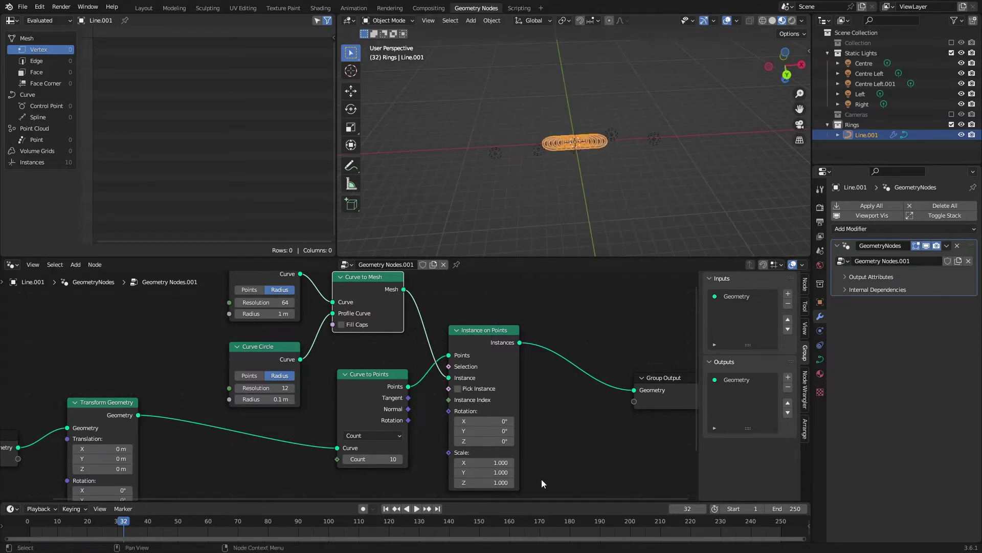
Rotate the ring instances 90° on Y and set the Curve to Points count to 24.
click(491, 432)
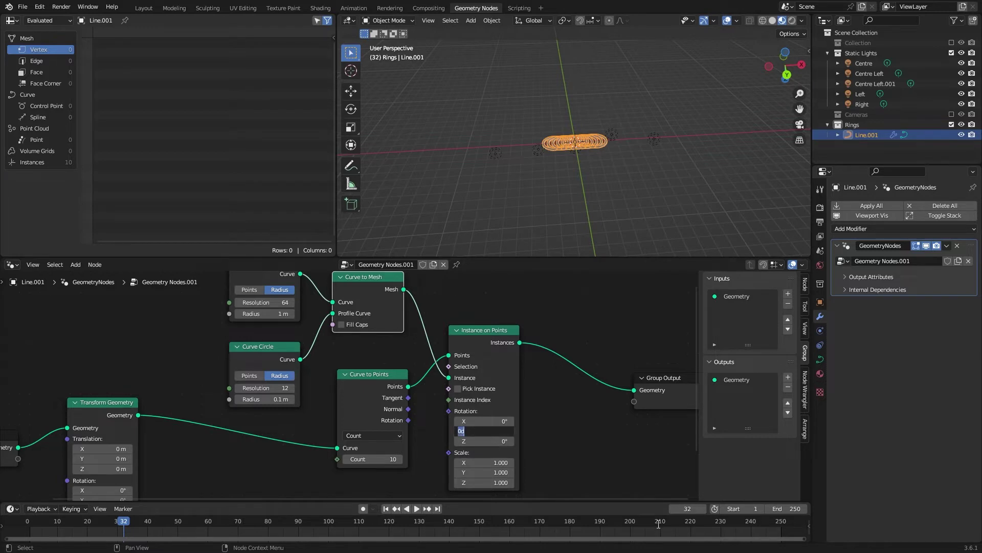
text(90)
key(Return)
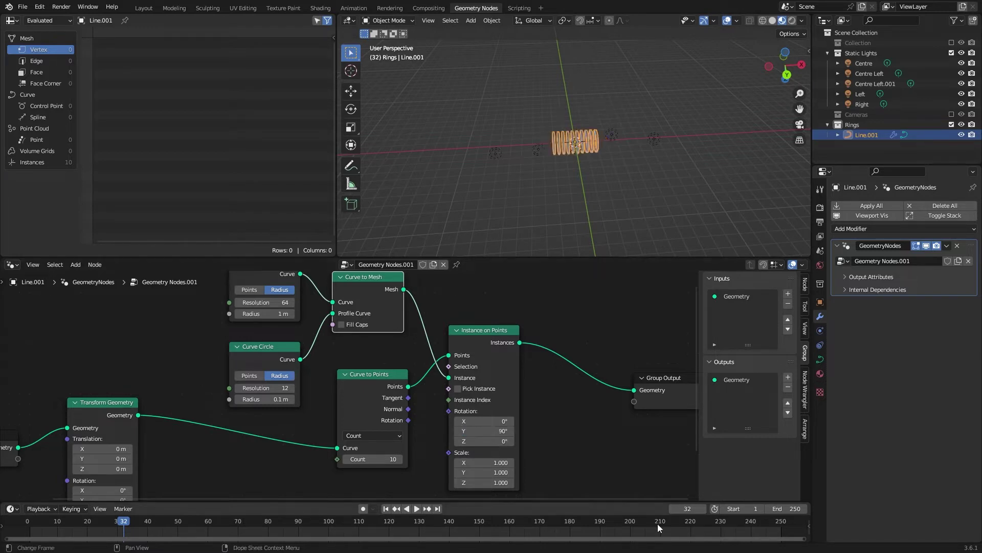
middle_drag(665, 204, 653, 149)
scroll(655, 141, up, 7)
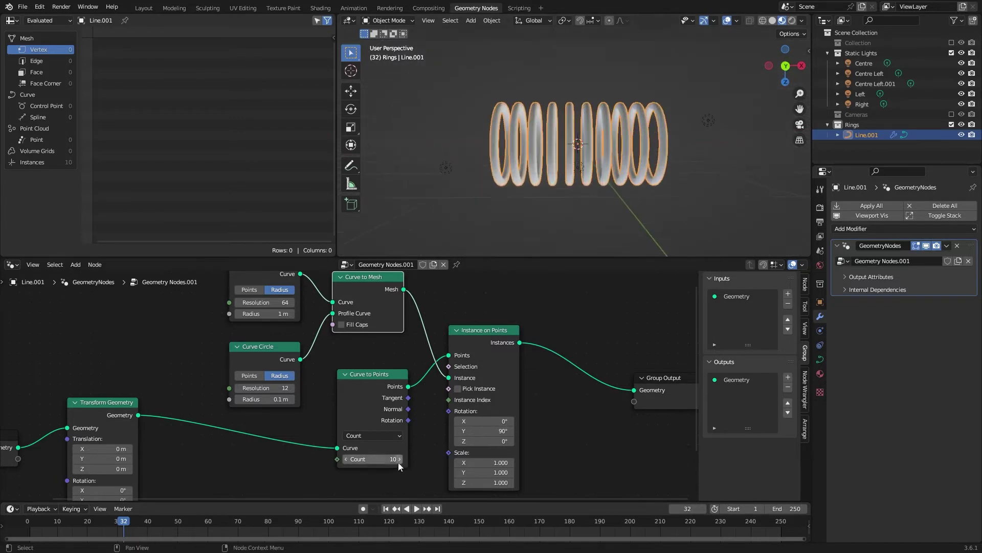
click(372, 459)
text(24)
key(Return)
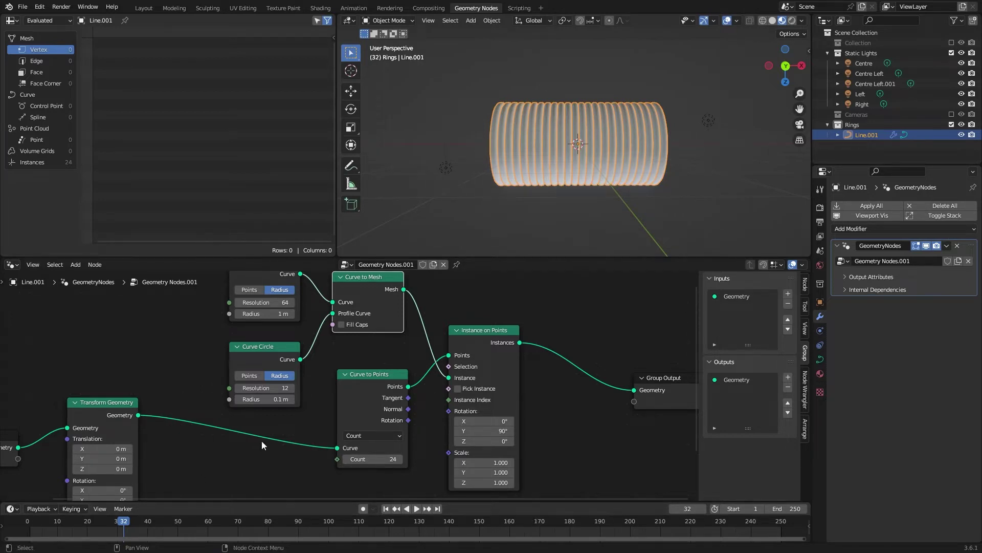
middle_drag(256, 442, 446, 398)
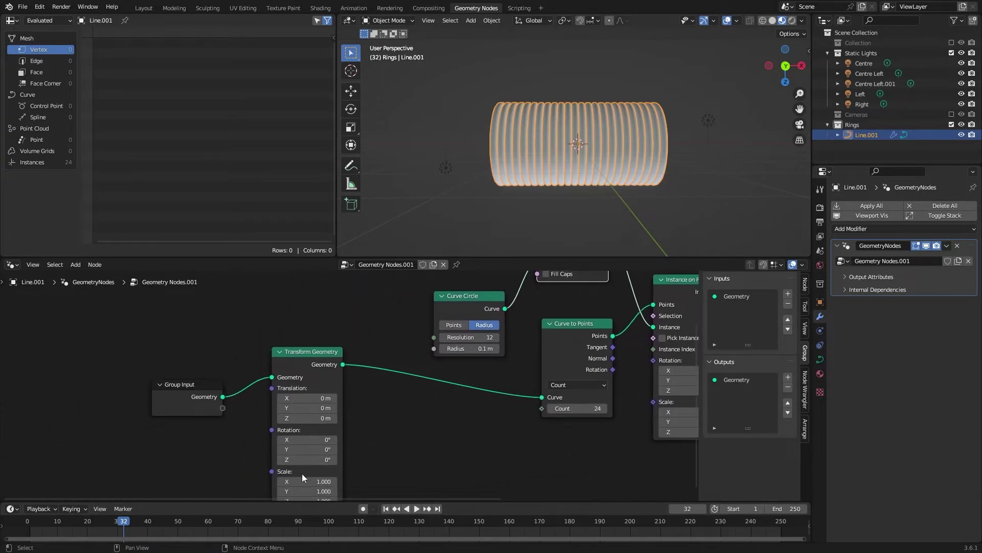
drag(303, 481, 215, 481)
Restore Transform Geometry X scale to 1, tidy the nodes, and add a Scene Time node.
key(ctrl+z)
drag(194, 389, 198, 294)
drag(318, 350, 331, 298)
drag(449, 297, 457, 281)
key(shift+a)
key(space)
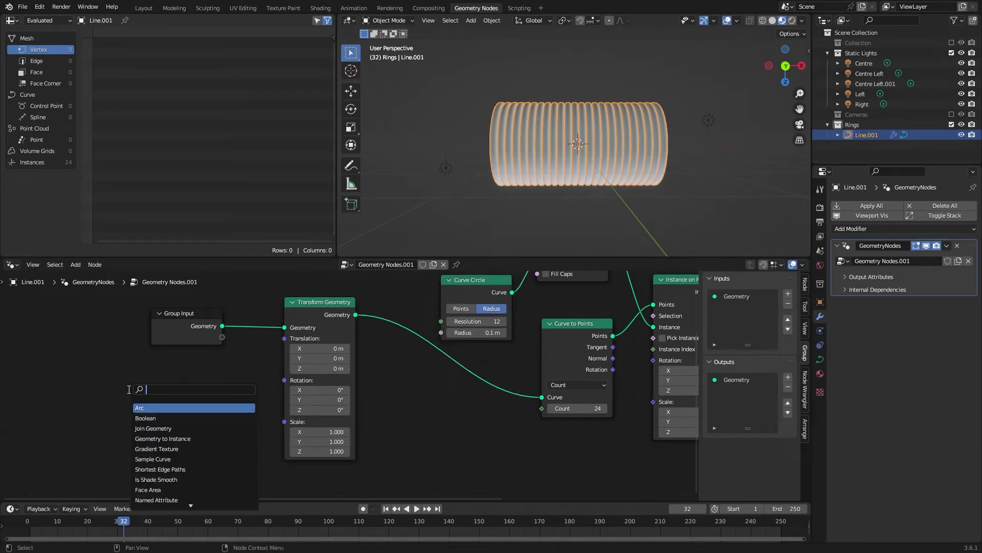
text(scene)
key(Return)
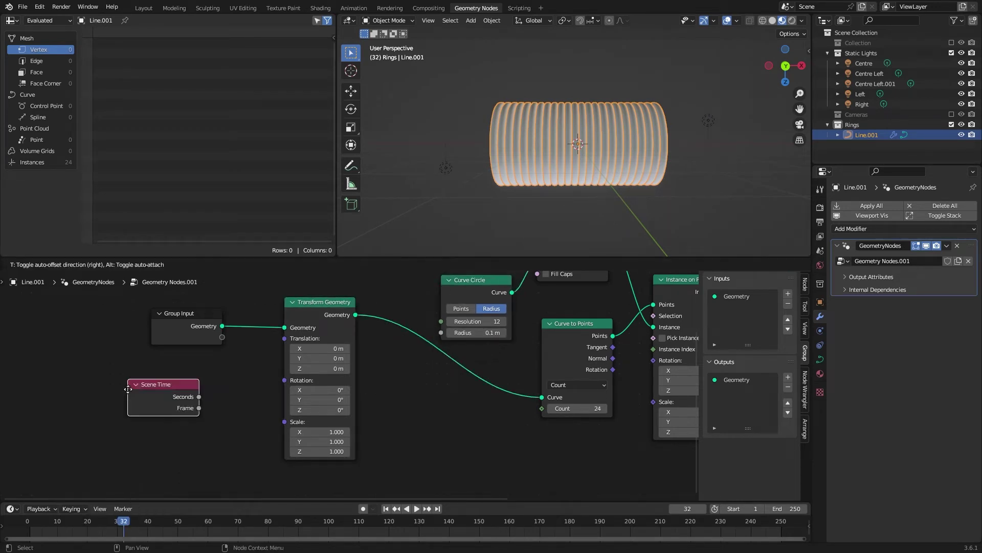
click(60, 391)
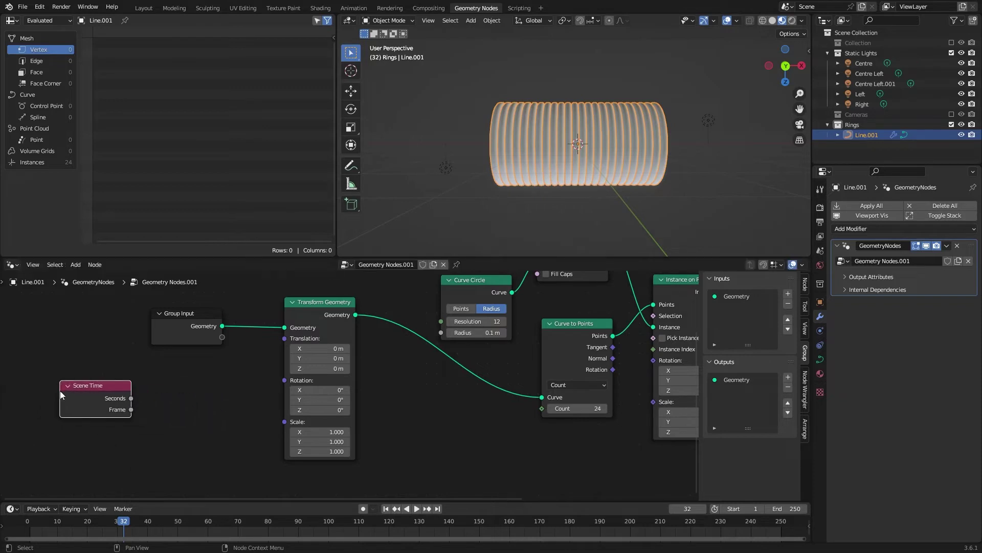
key(shift)
Add a Math node set to Sine, fed by Scene Time Seconds.
key(shift+a)
click(96, 383)
text(add)
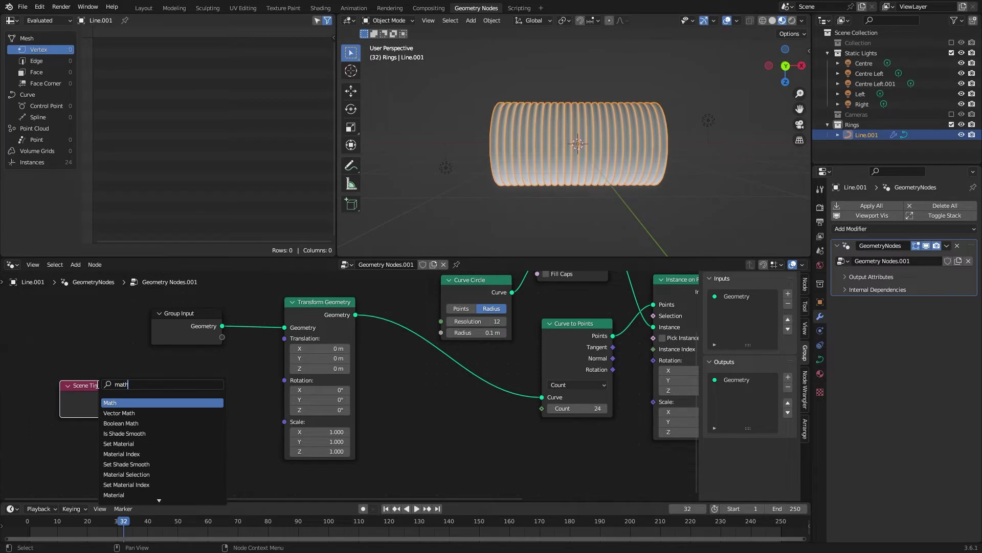
key(Return)
click(128, 397)
drag(129, 398, 165, 436)
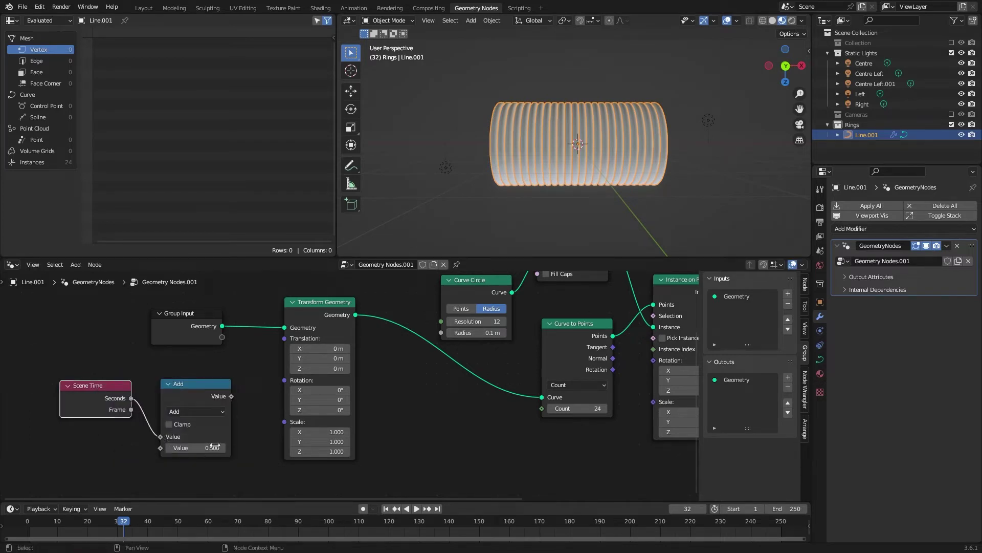
click(198, 412)
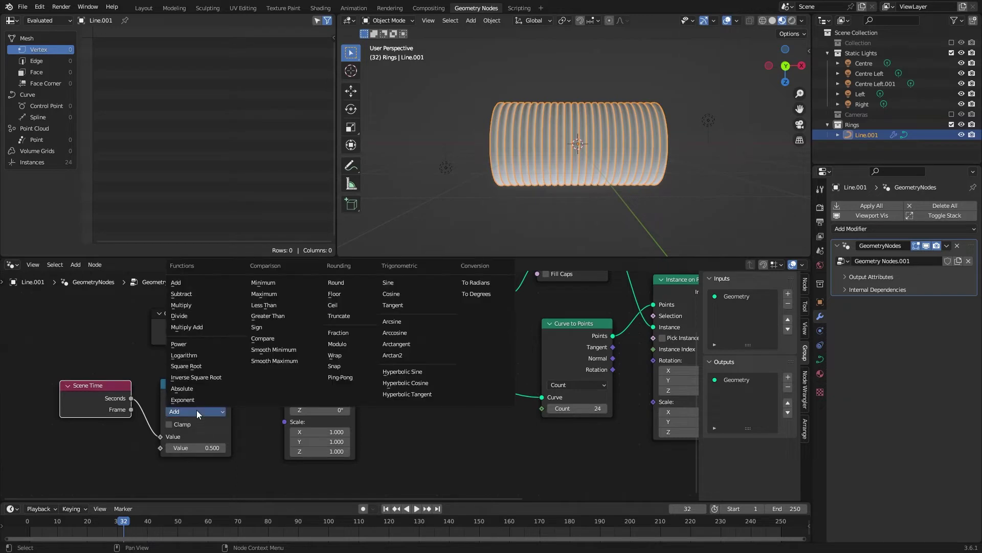
click(408, 280)
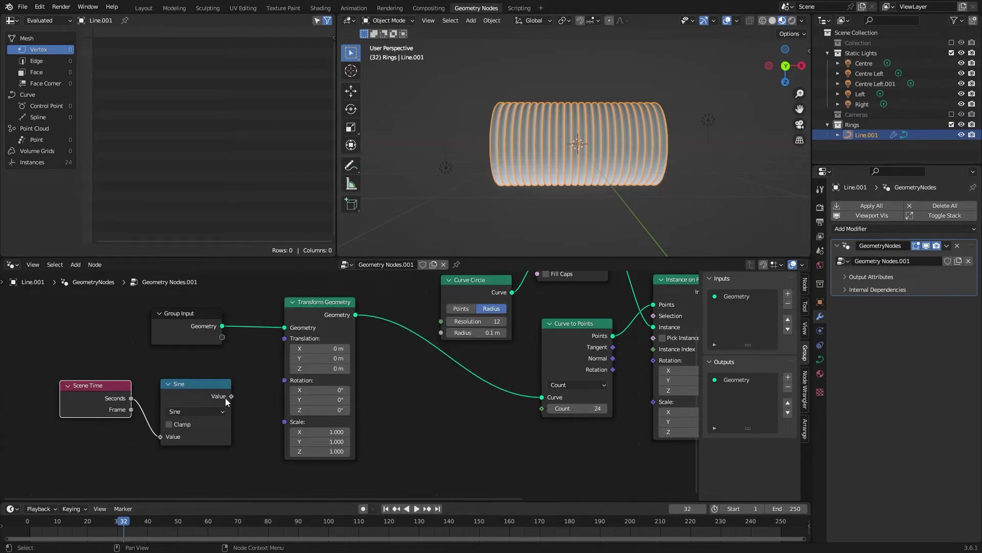
shift+click(200, 385)
drag(200, 385, 154, 370)
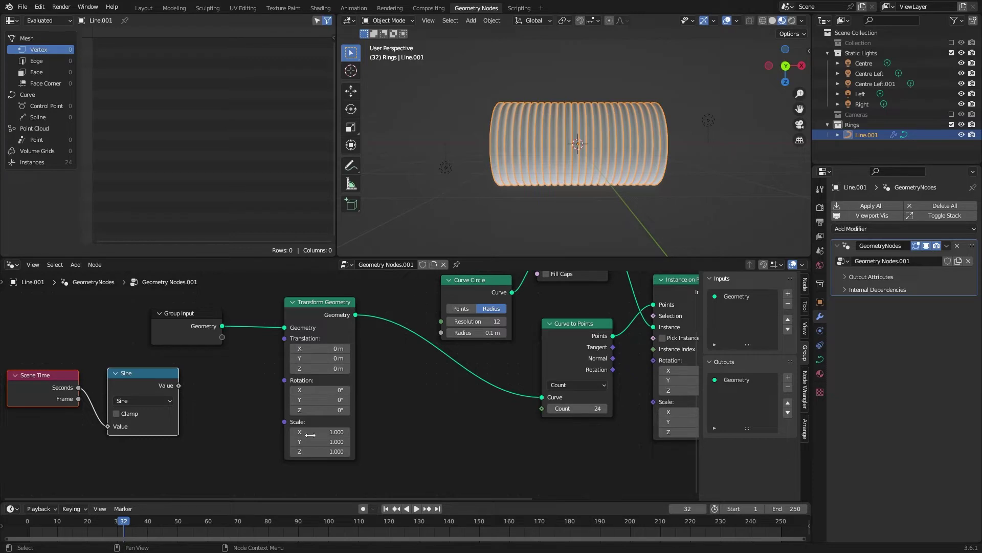
click(150, 373)
Add a Combine XYZ node taking the Sine value as X and driving Transform Geometry's Translation.
key(shift+a)
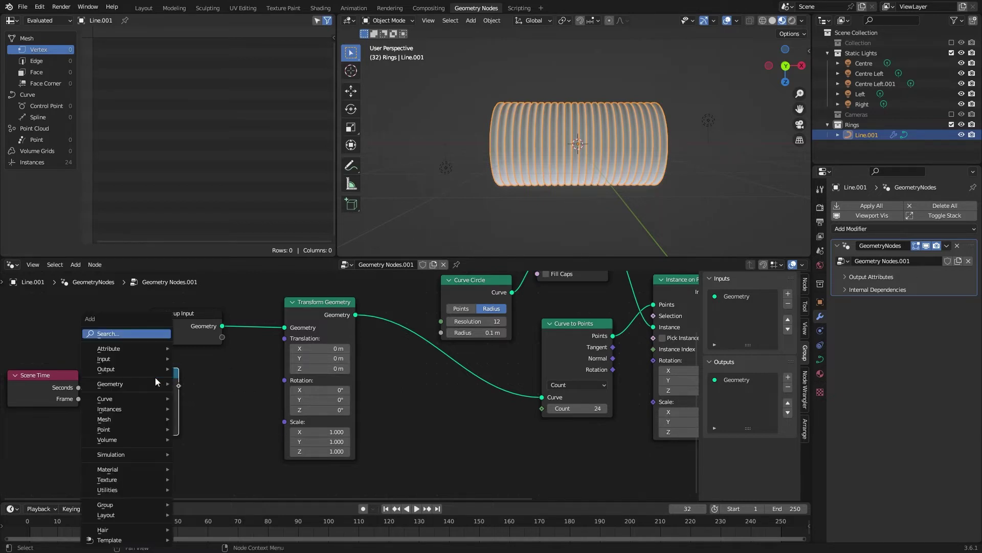
click(155, 376)
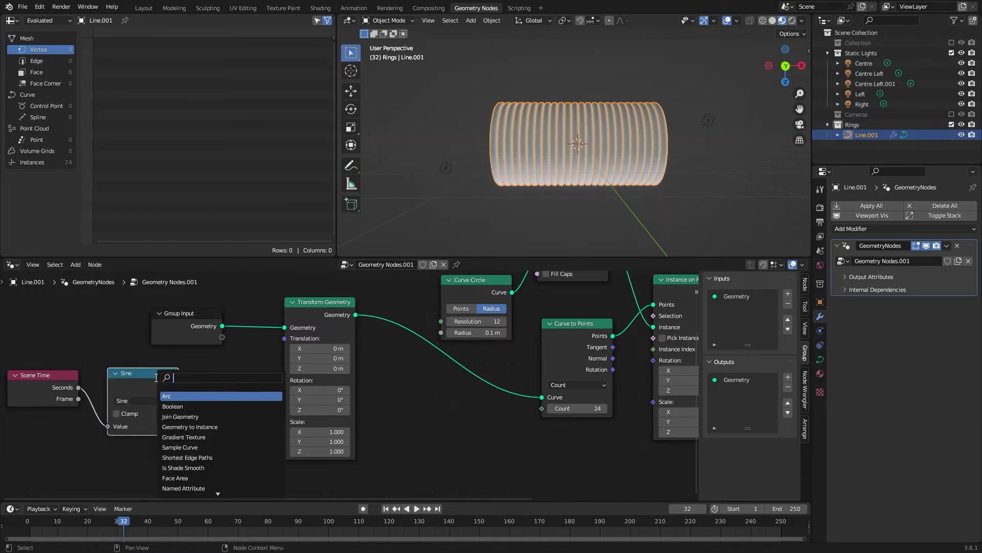
text(com)
key(Down)
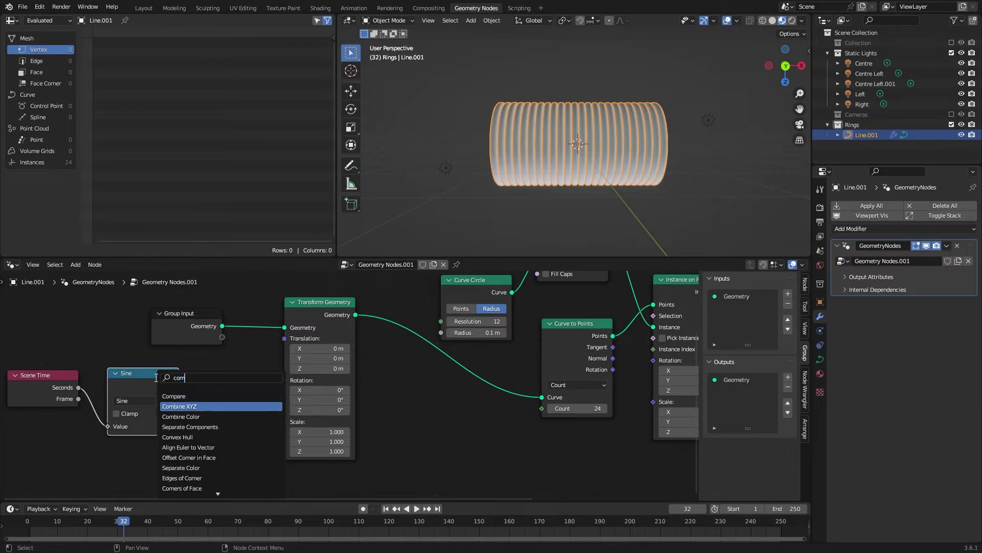
key(Return)
click(200, 378)
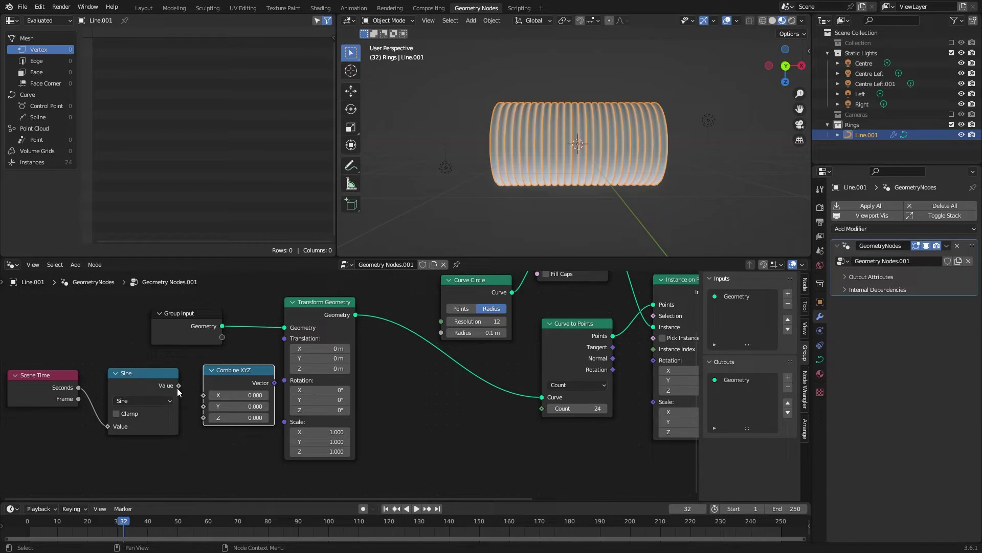
drag(179, 385, 205, 393)
drag(253, 367, 285, 342)
drag(312, 520, 738, 522)
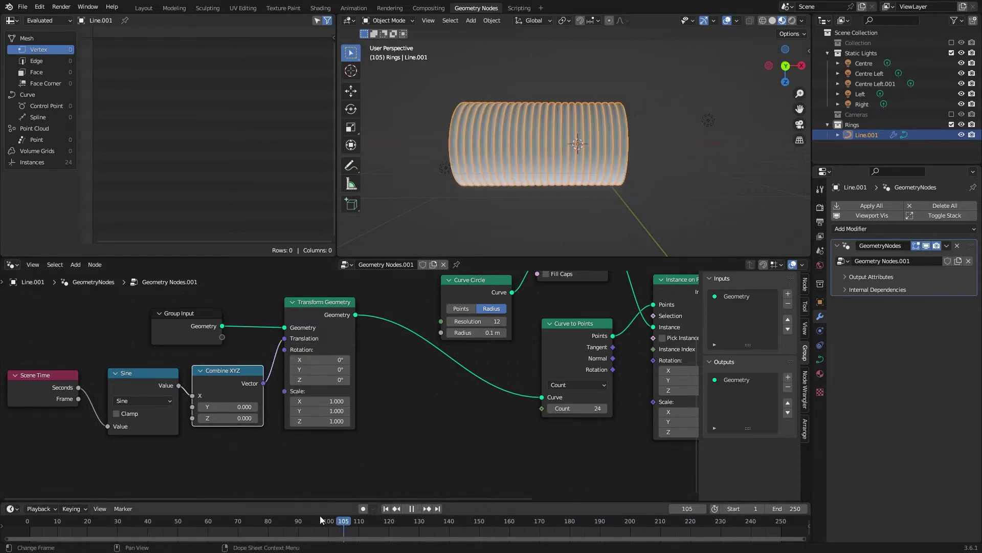
Check the motion at frame 115, then tidy the node layout by moving nodes up.
drag(299, 515, 374, 527)
middle_drag(440, 195, 463, 207)
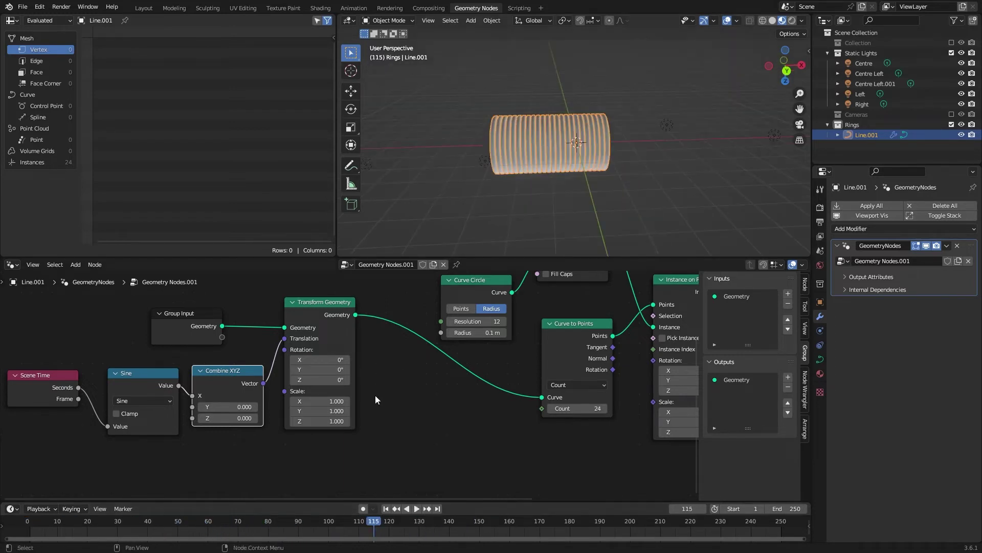
drag(334, 300, 381, 296)
drag(198, 312, 206, 283)
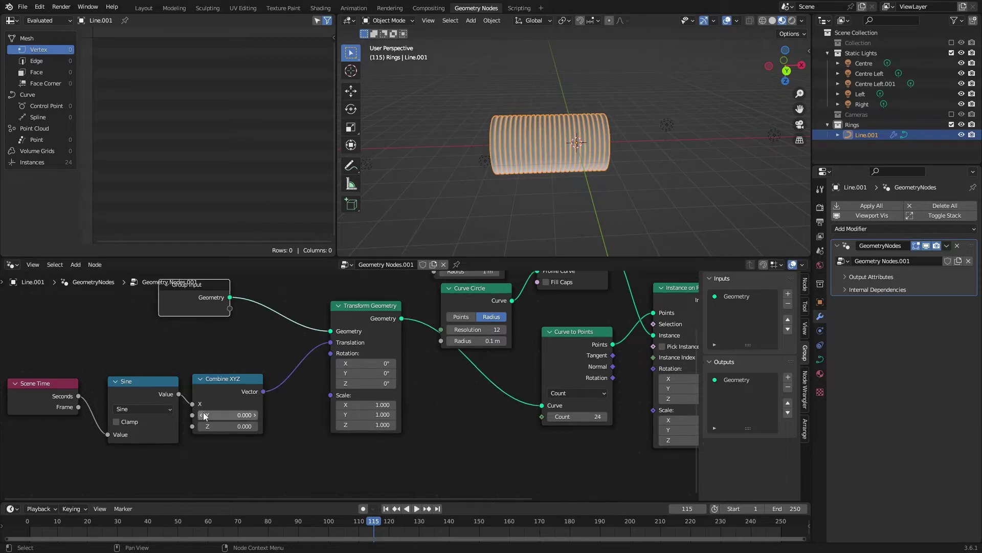
drag(229, 377, 264, 350)
drag(134, 381, 133, 353)
drag(59, 387, 60, 366)
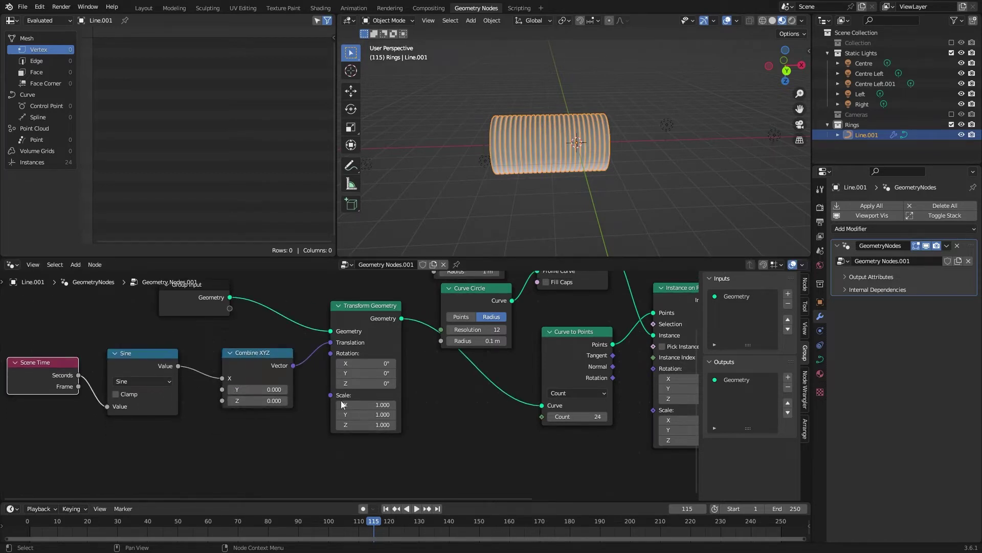
drag(257, 352, 246, 342)
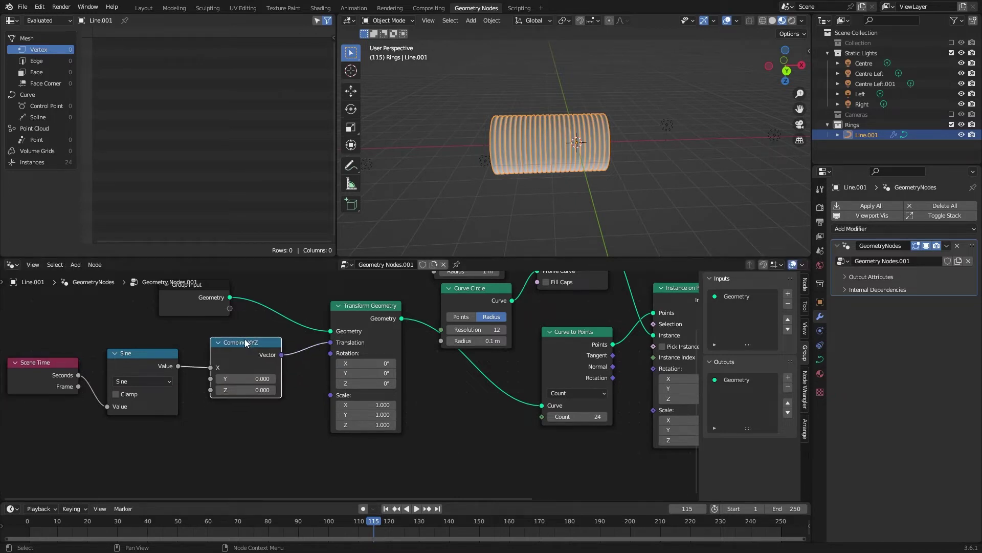
Duplicate Combine XYZ, feed Sine into the copy's X, and drive Transform Geometry's Scale with it.
key(shift+d)
click(251, 416)
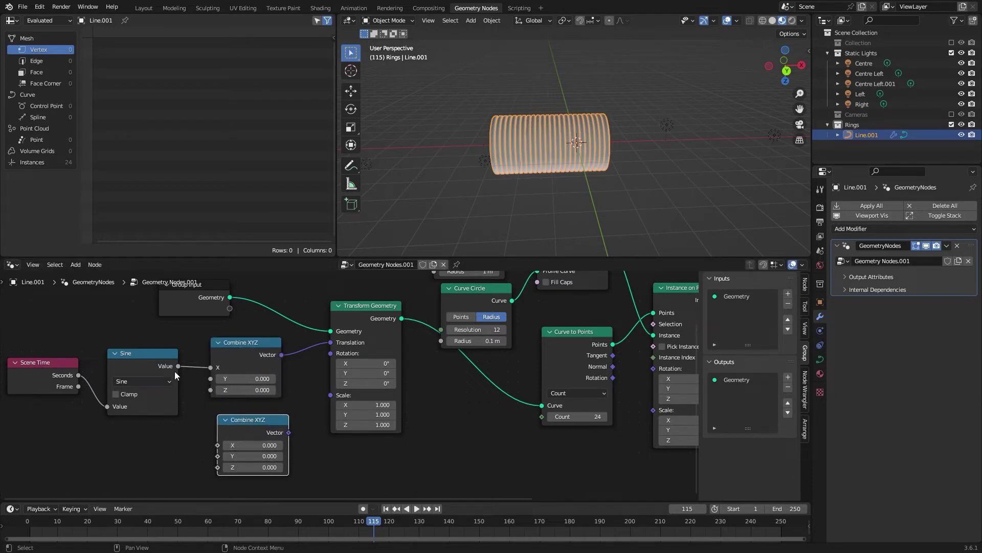
drag(178, 366, 228, 450)
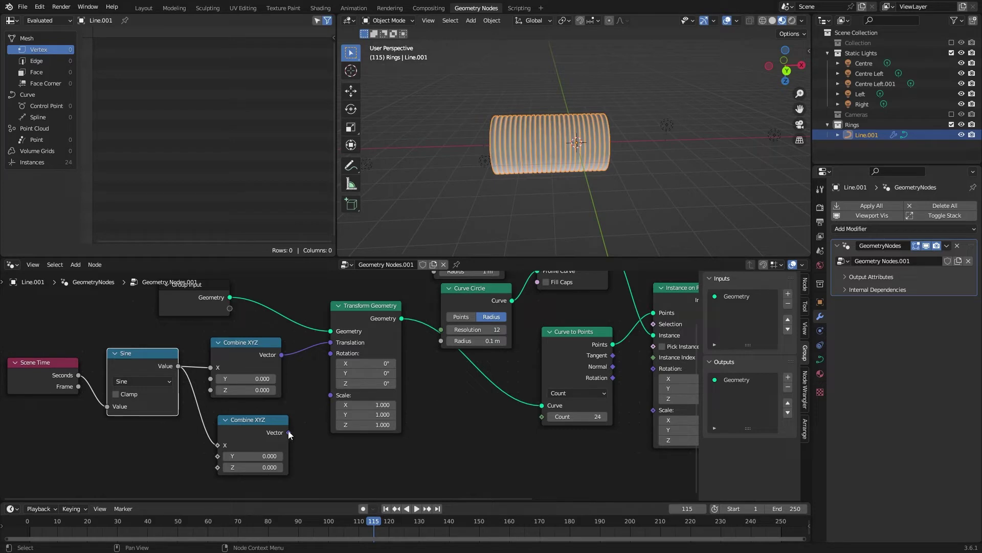
drag(289, 433, 336, 396)
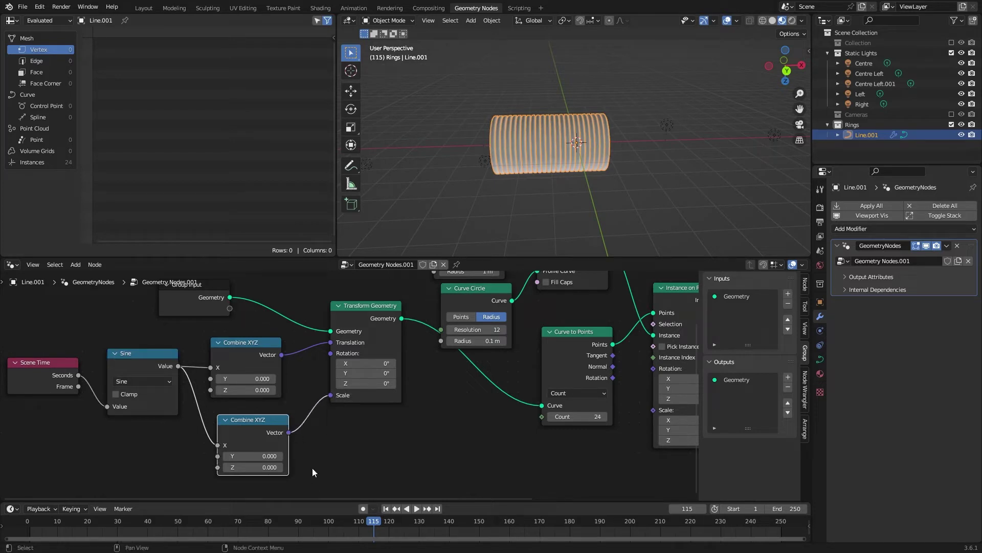
drag(358, 527, 335, 535)
Include the tube-and-PCB-wall Collection, enlarge the outliner and 3D view, and preview playback.
click(951, 43)
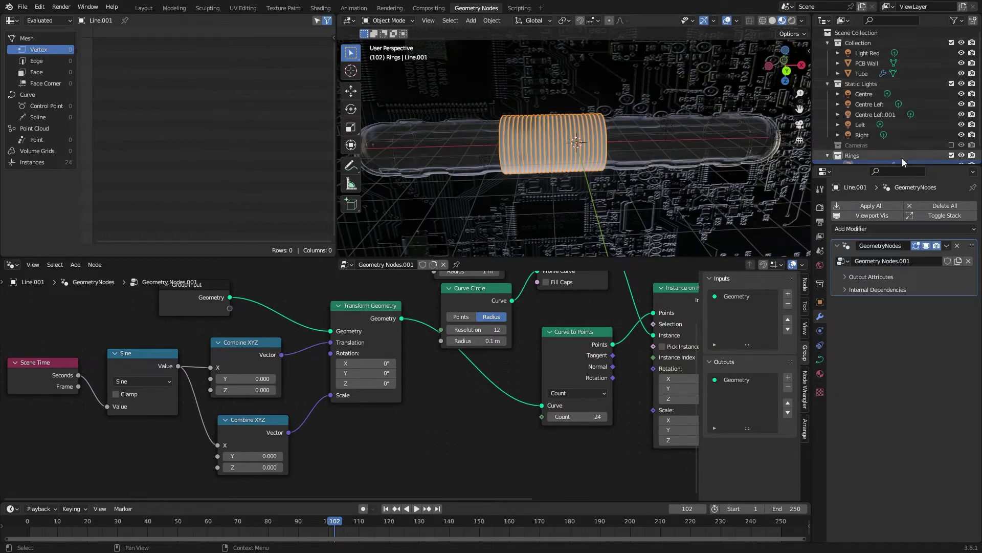
drag(900, 164, 899, 260)
drag(333, 170, 173, 170)
key(space)
drag(317, 521, 488, 521)
key(space)
Set the outer Curve Circle radius to 0.7 m and play back to check the rings.
middle_drag(501, 364, 485, 426)
click(472, 333)
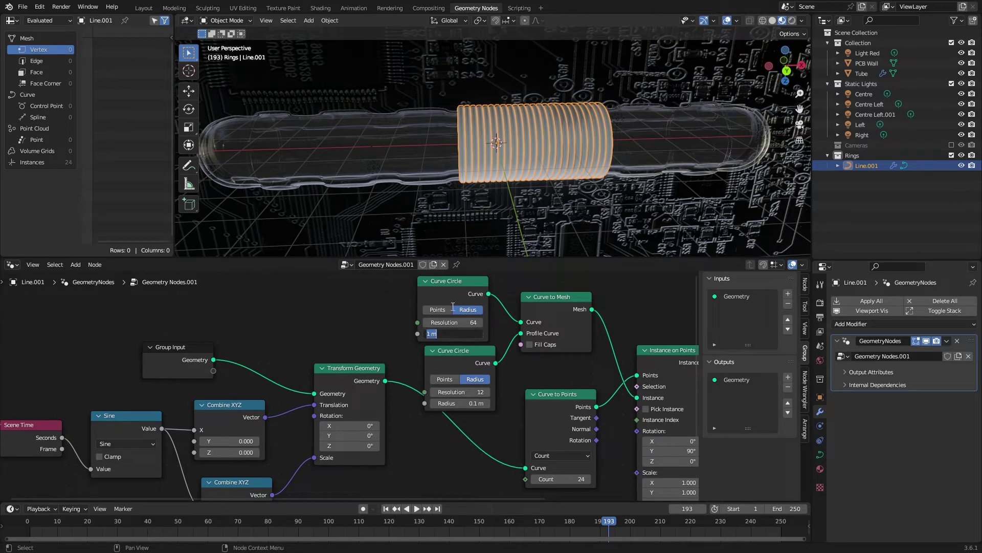
text(0.7)
key(Return)
key(space)
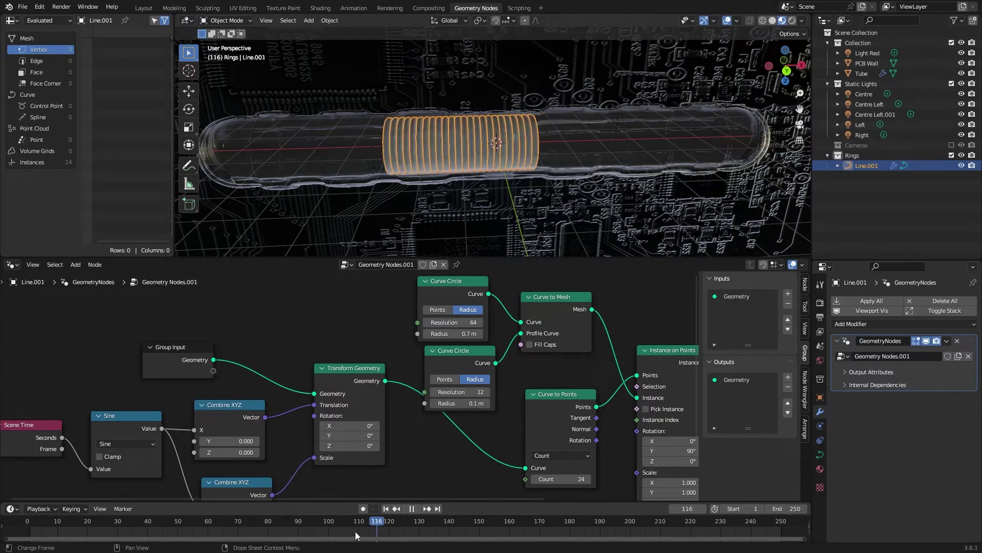
drag(512, 529, 176, 530)
key(space)
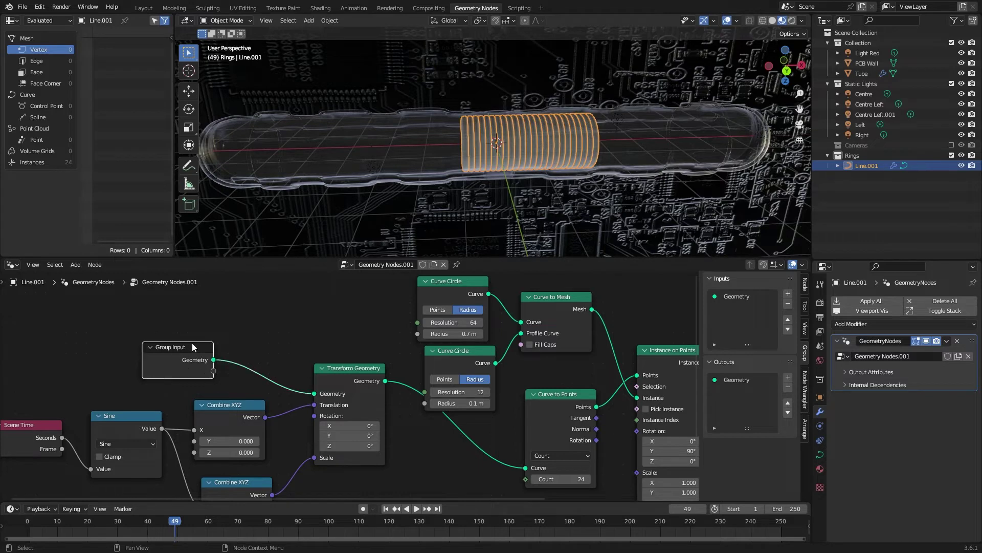
drag(199, 357, 235, 304)
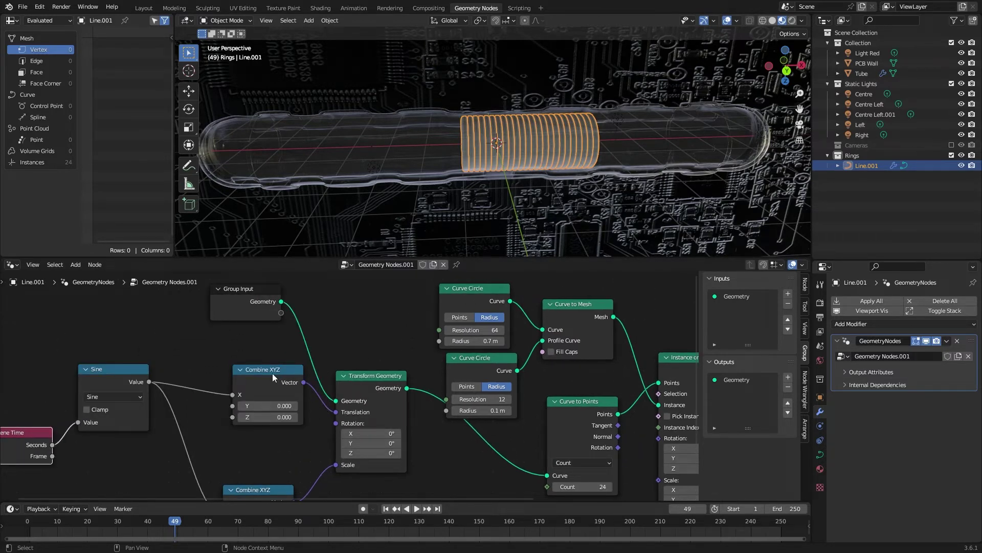
Insert a Math node set to Multiply by 5 between Sine and Combine XYZ.
drag(366, 370, 390, 339)
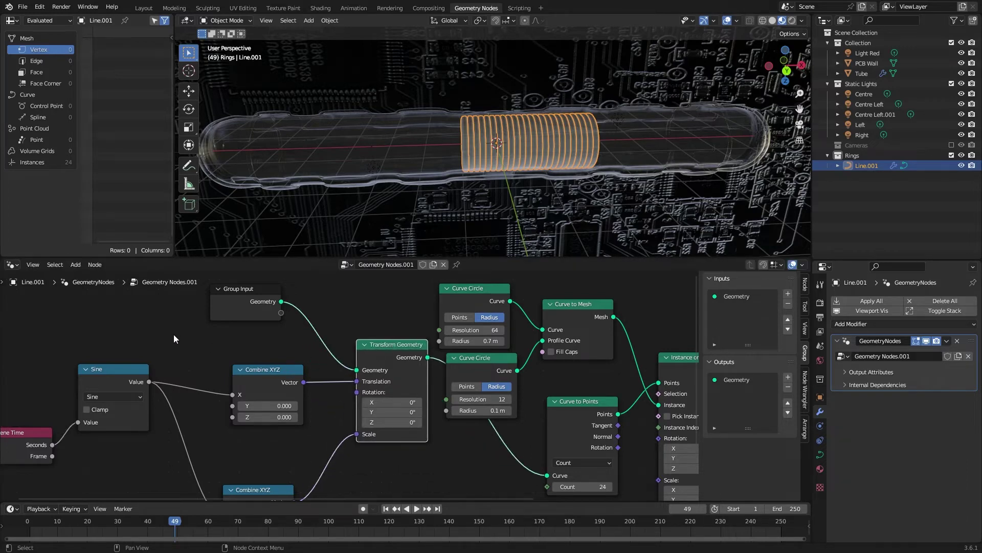
click(155, 324)
key(shift+a)
text(math)
key(Return)
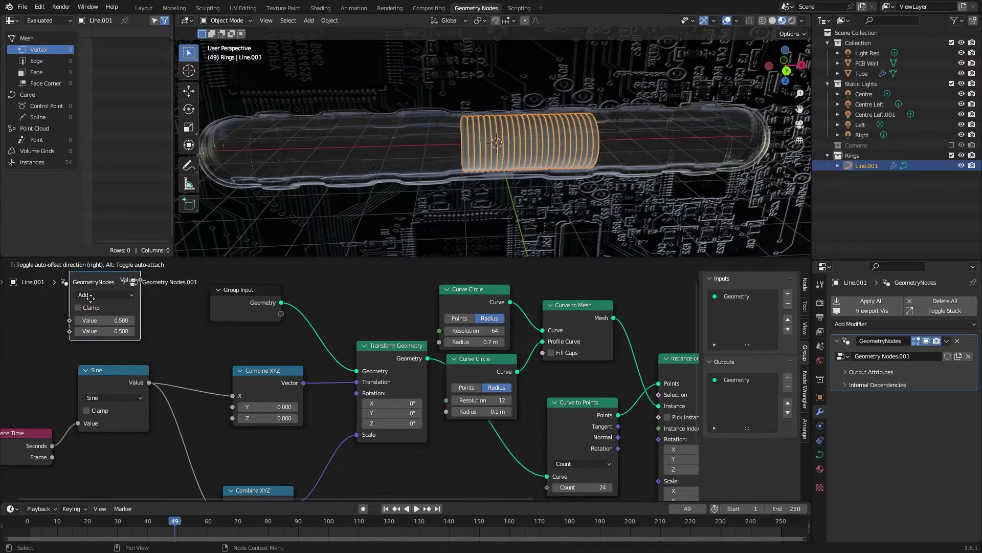
click(169, 361)
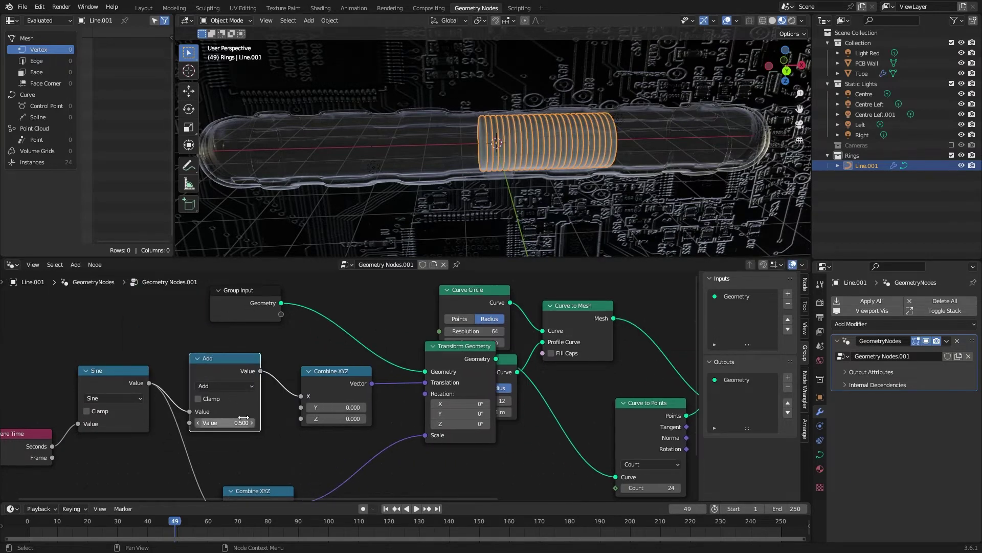
click(238, 385)
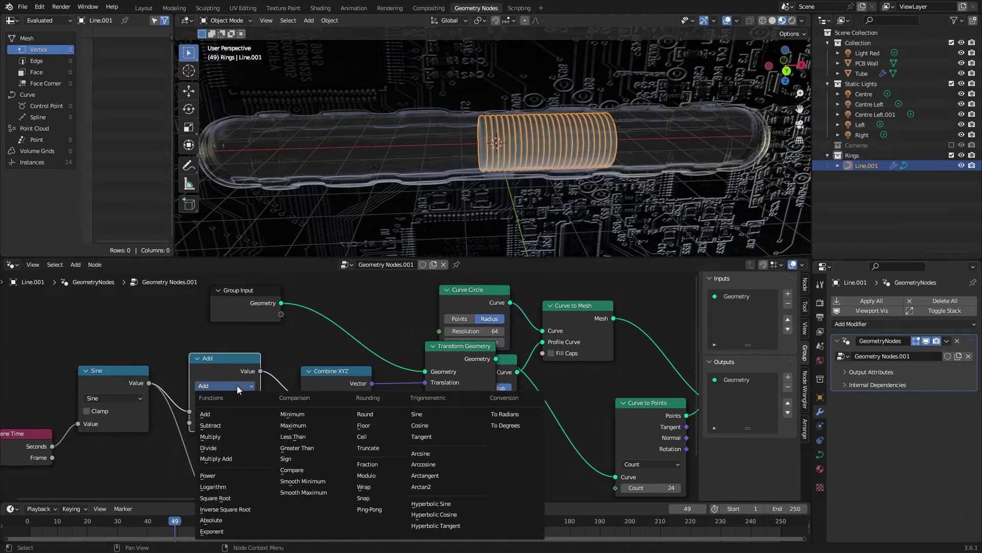
click(210, 436)
click(220, 422)
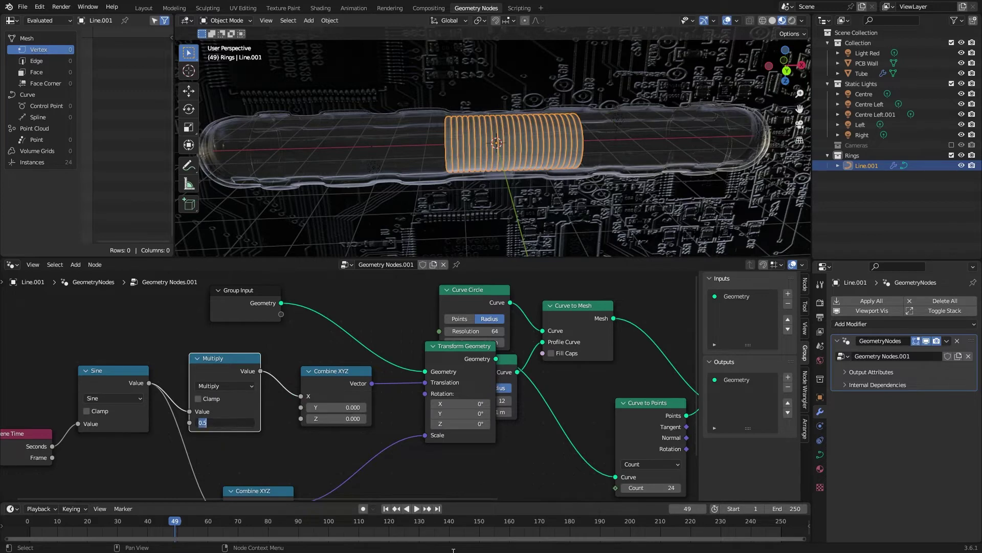
text(5)
key(Return)
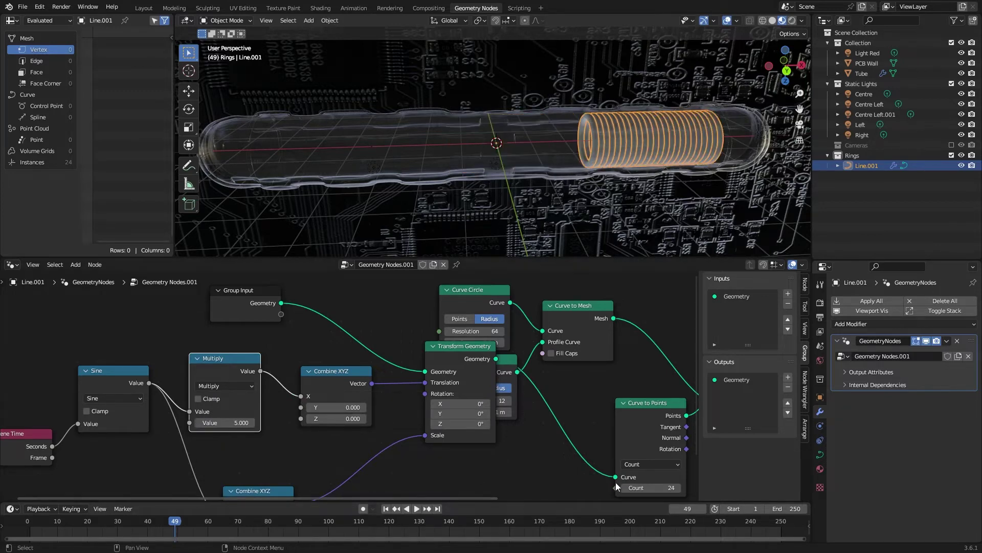
Play the animation from frame 1 to watch the rings travel, then tidy the nodes.
click(387, 508)
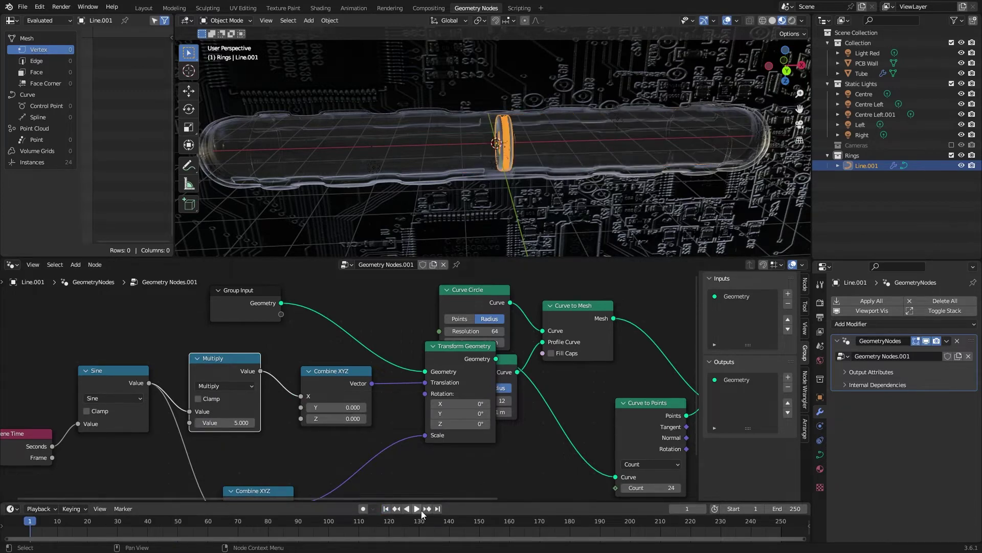
click(419, 510)
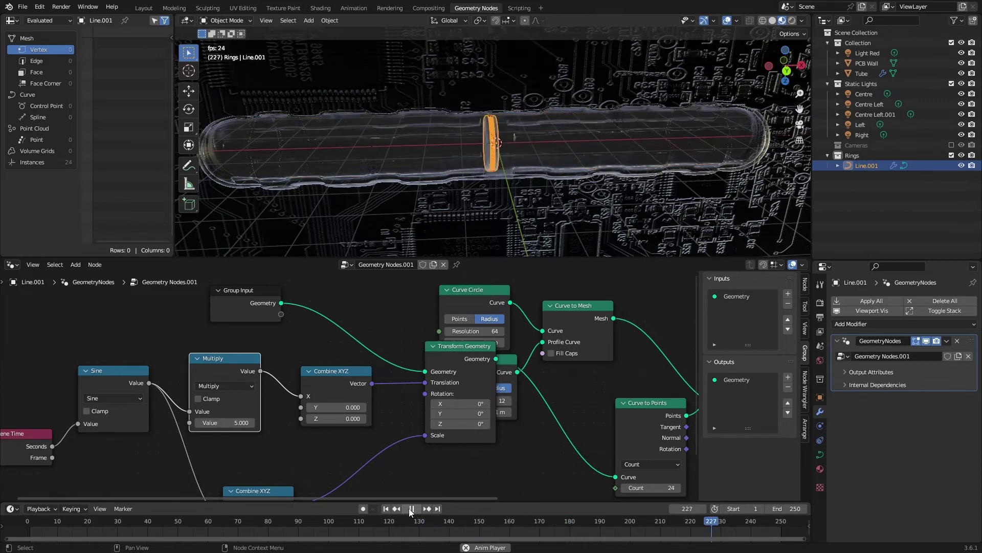
click(412, 508)
mouse_move(535, 194)
middle_down()
mouse_move(506, 184)
mouse_move(531, 175)
middle_up()
drag(482, 346, 429, 405)
drag(573, 306, 579, 299)
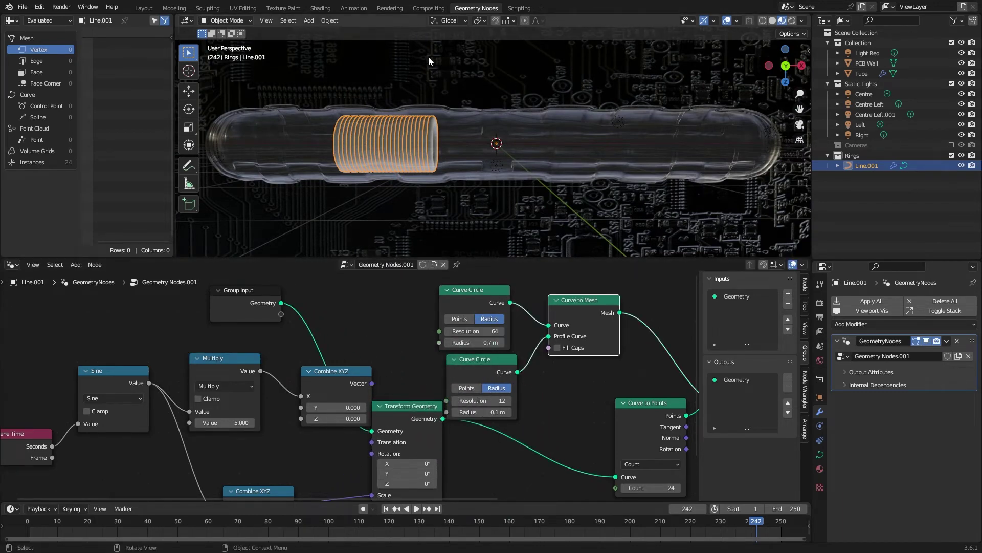
In the Shading workspace's Object node view, create a new material named Rings.001.
click(319, 7)
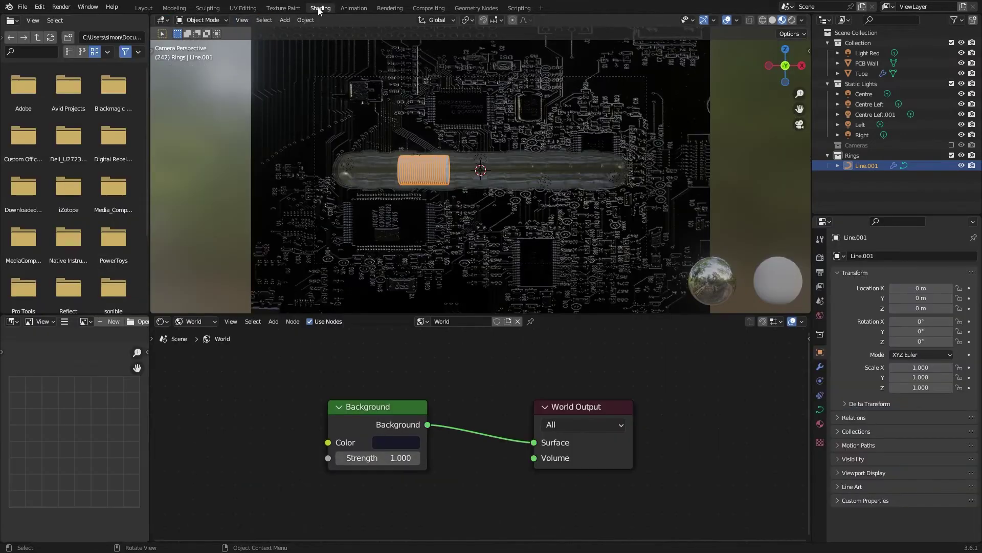
click(202, 323)
click(199, 310)
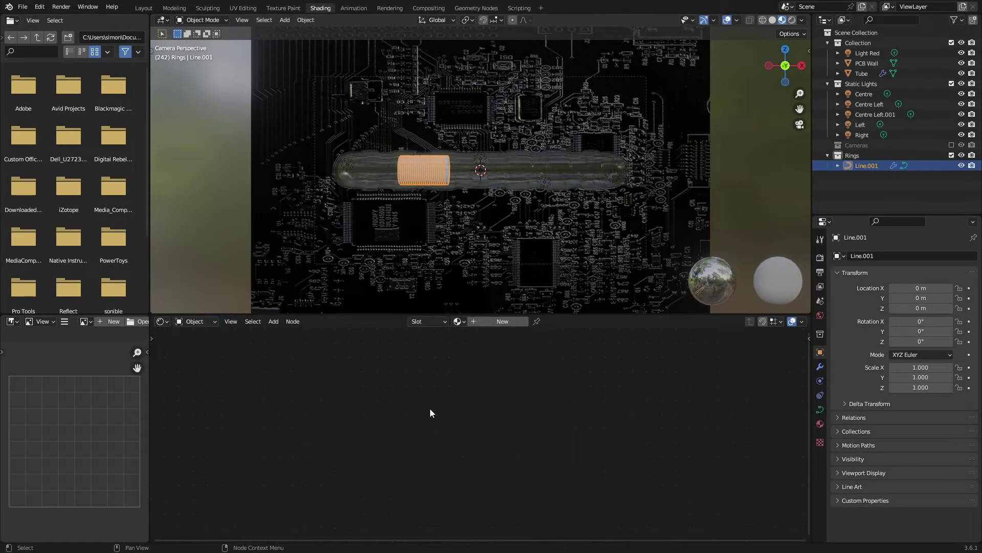
click(507, 321)
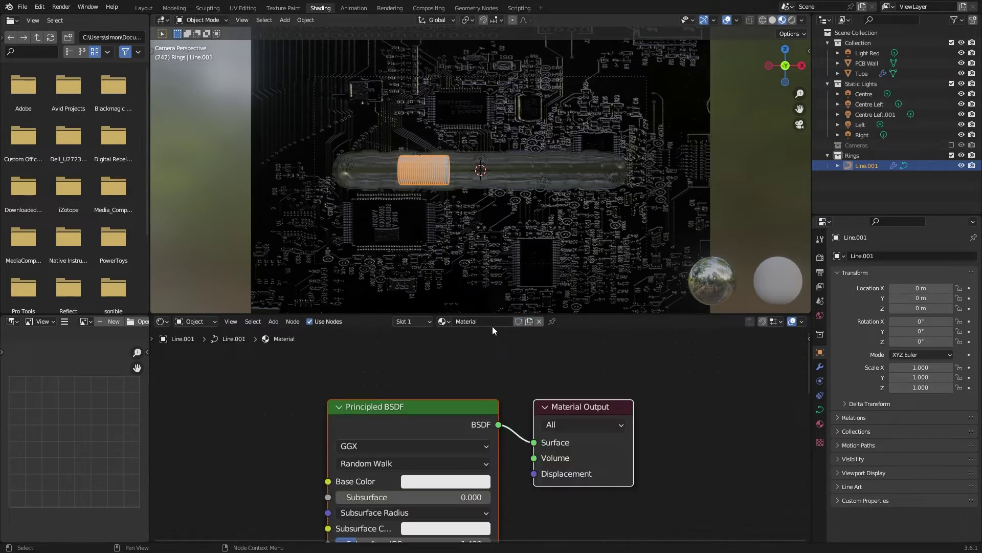
click(494, 321)
text(Rings.001)
key(Return)
middle_drag(471, 368, 613, 538)
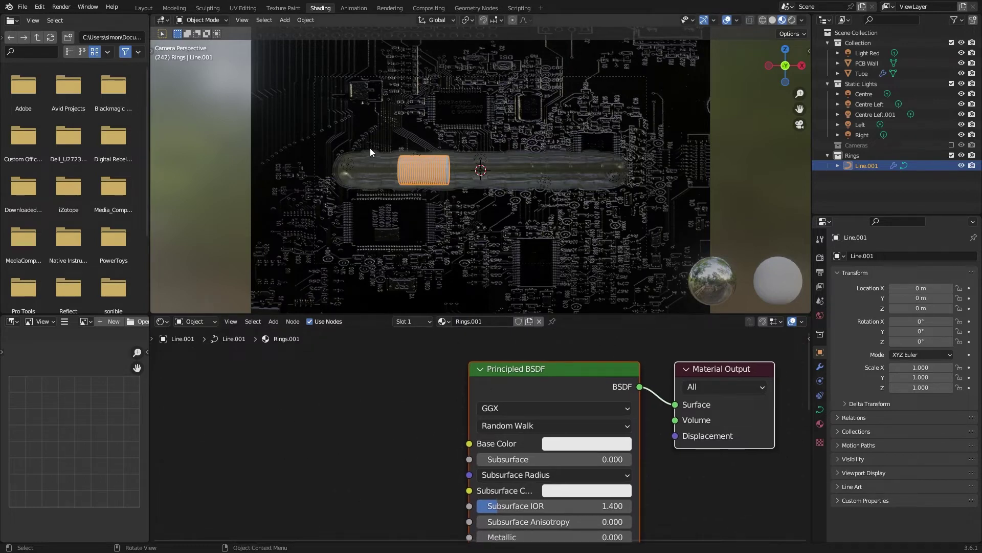
scroll(432, 180, up, 4)
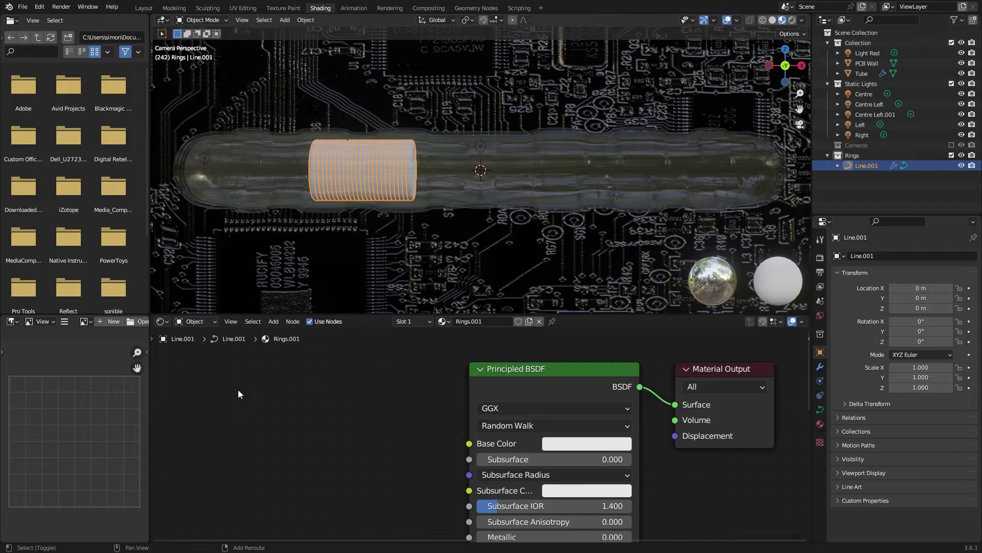
Add a Color Ramp node and connect it to the Principled BSDF Base Color.
key(shift+a)
click(238, 389)
text(col)
key(Down)
key(Return)
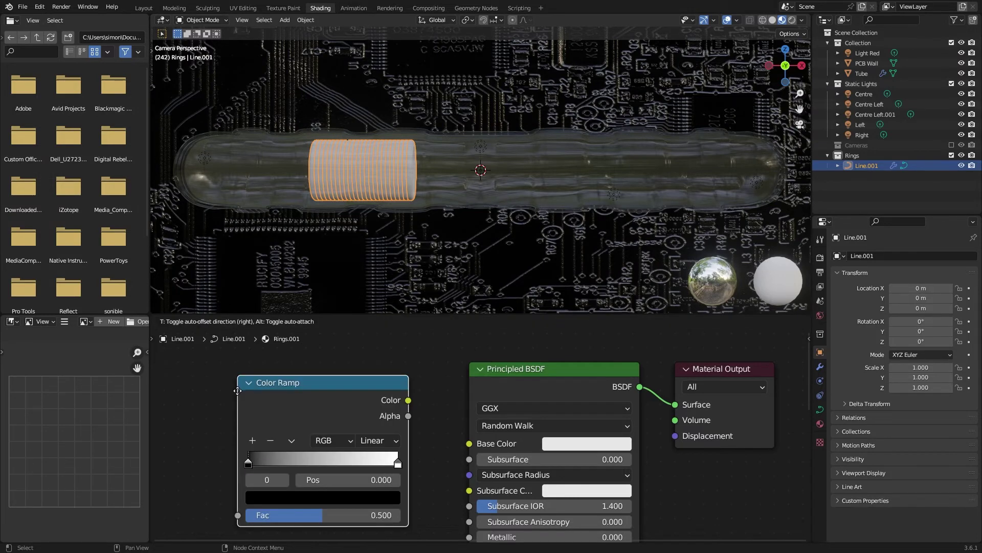
click(214, 395)
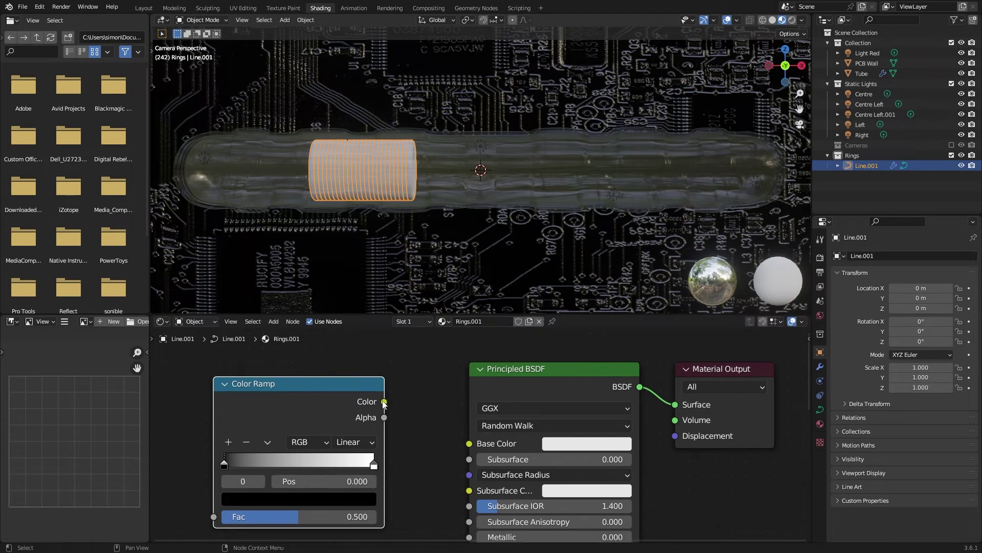
drag(384, 401, 479, 452)
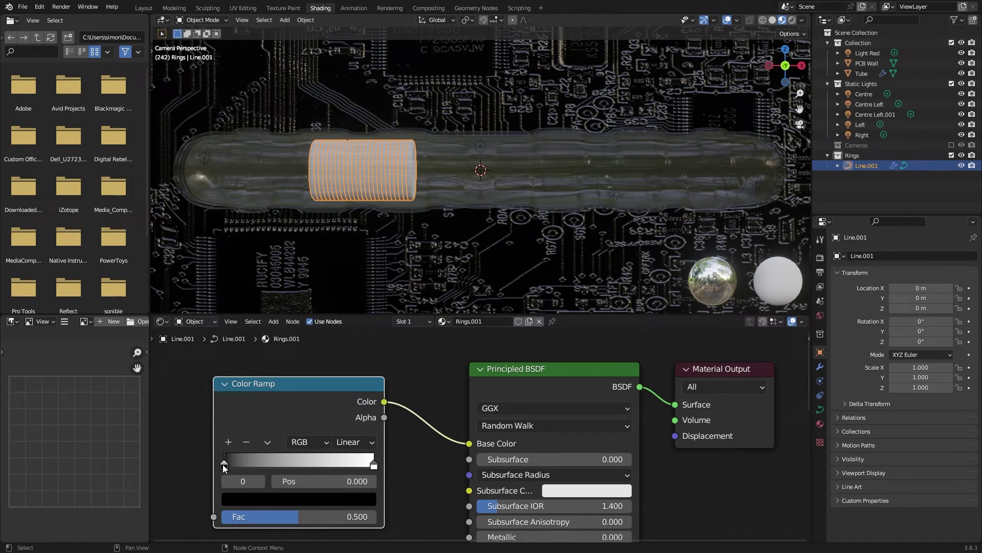
Make the ramp a rainbow: red left stop, blue right stop, and a green middle stop.
click(245, 499)
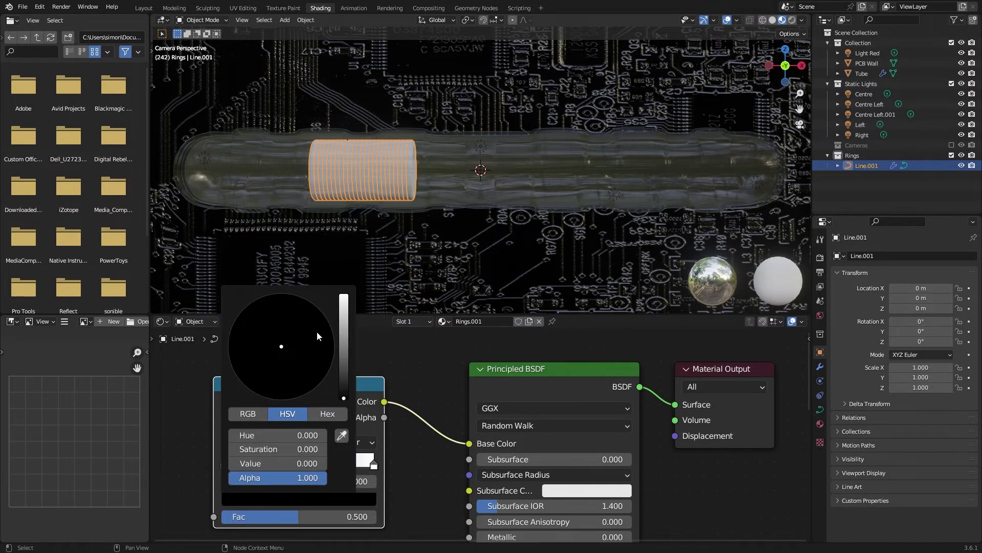
drag(344, 405, 344, 295)
drag(285, 367, 281, 397)
click(373, 466)
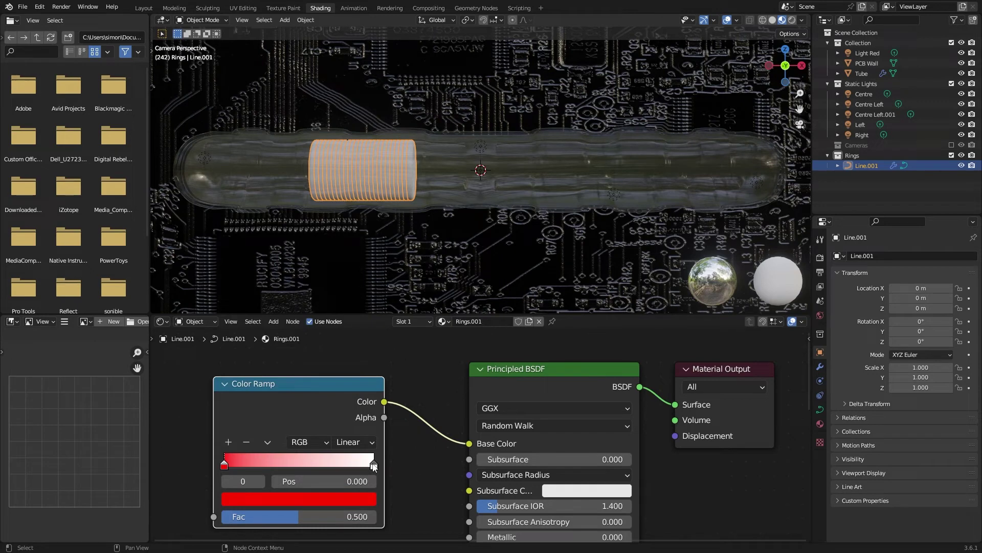
click(342, 500)
drag(279, 352, 325, 321)
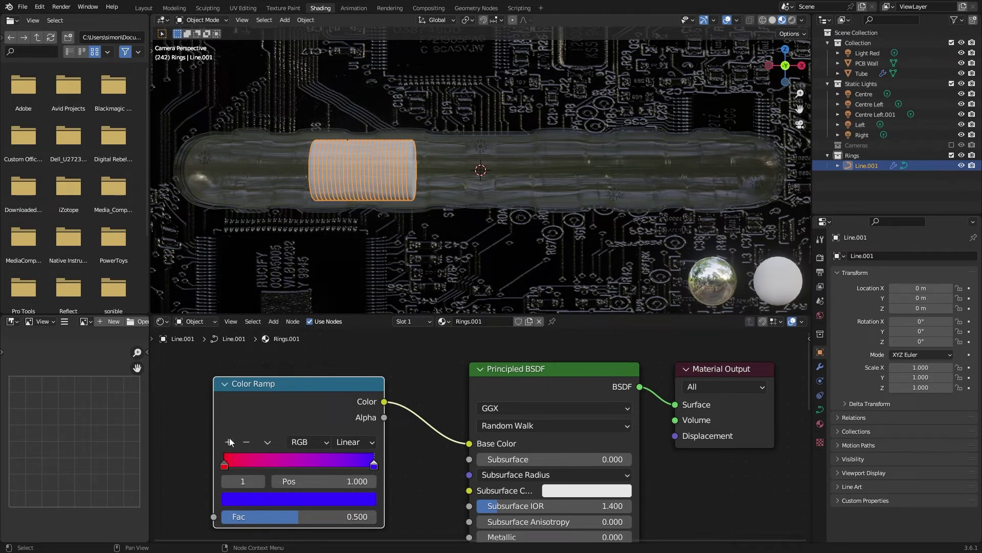
click(228, 442)
click(291, 500)
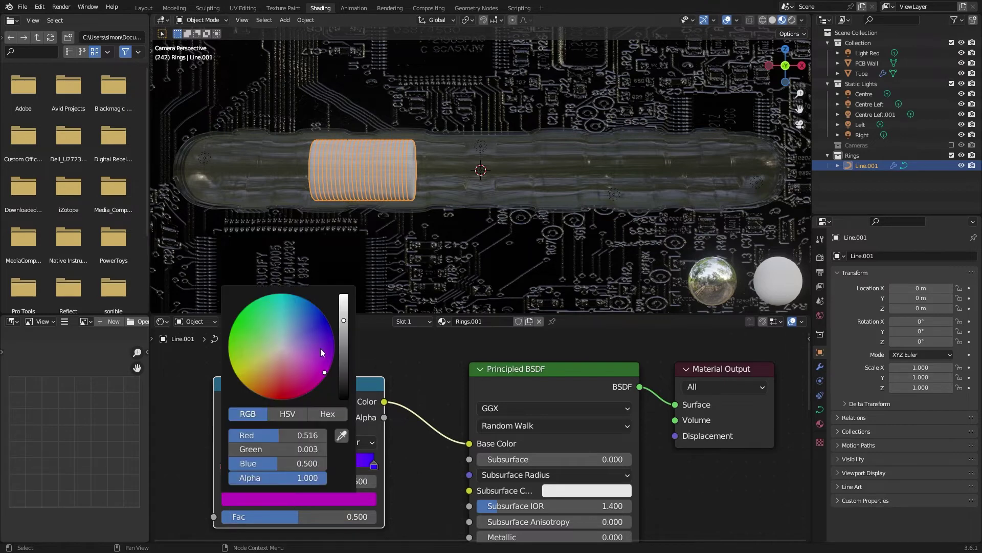
drag(327, 373, 230, 333)
drag(343, 321, 344, 318)
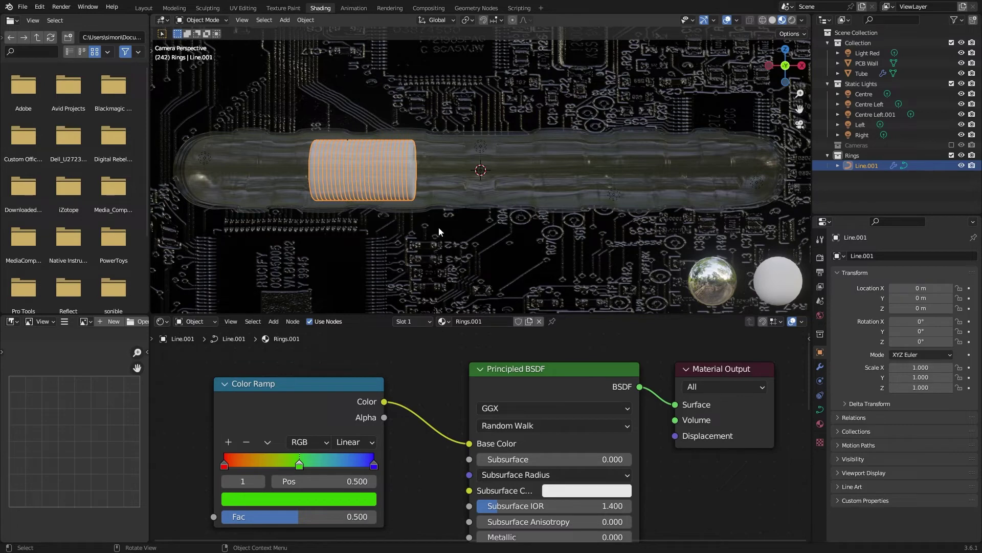
scroll(432, 361, down, 1)
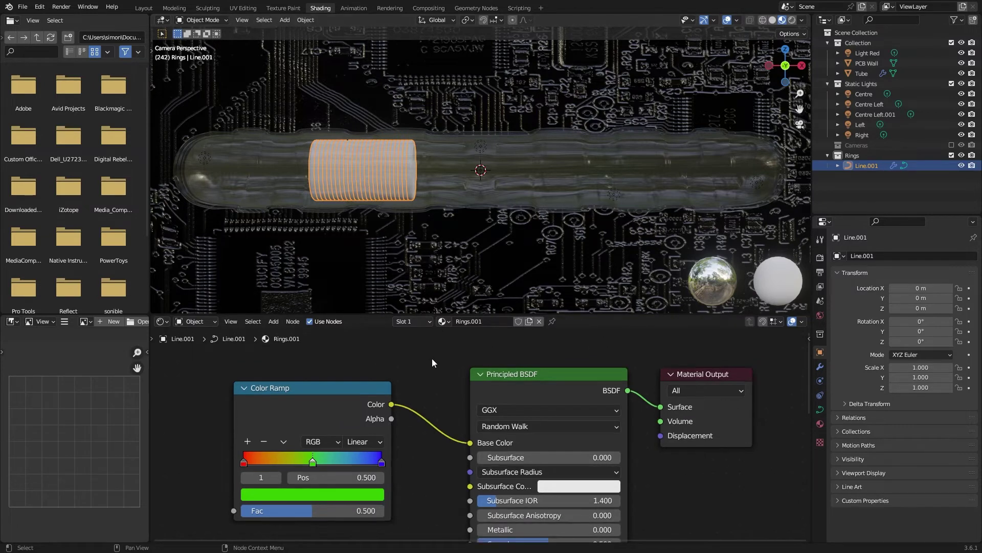
middle_drag(437, 360, 500, 328)
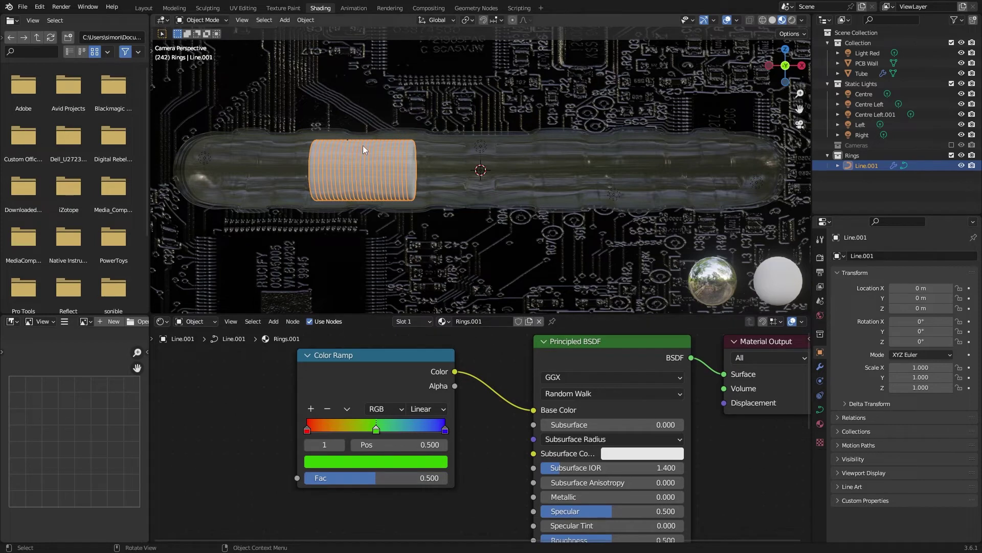
In the Geometry Nodes workspace, insert Realize Instances after Instance on Points.
click(476, 7)
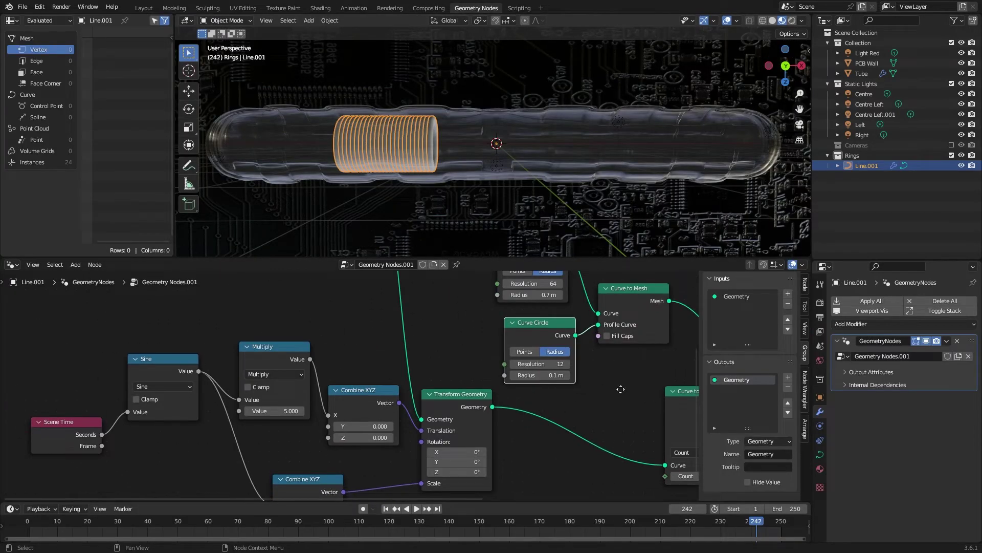
middle_drag(621, 389, 149, 376)
drag(473, 322, 586, 318)
click(345, 315)
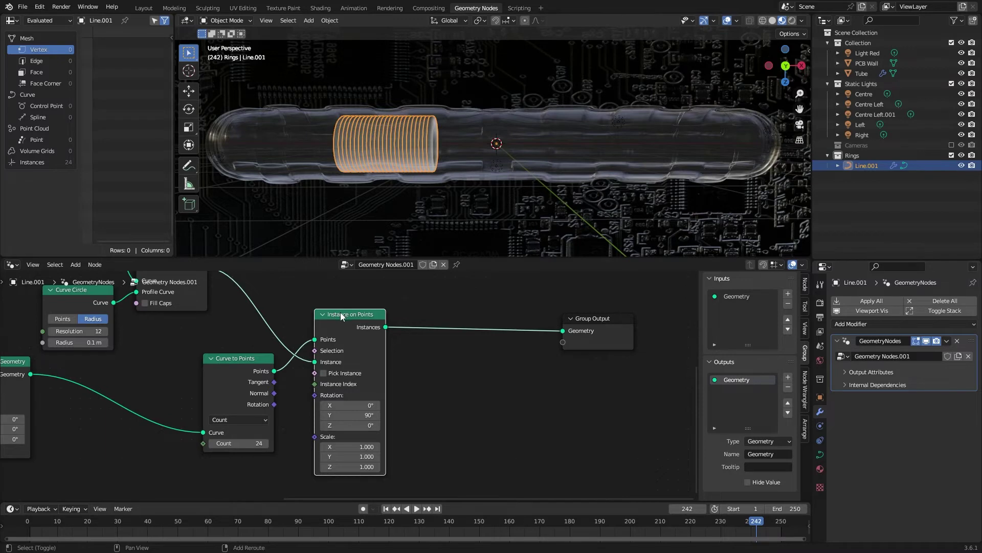
key(shift+a)
text(rea)
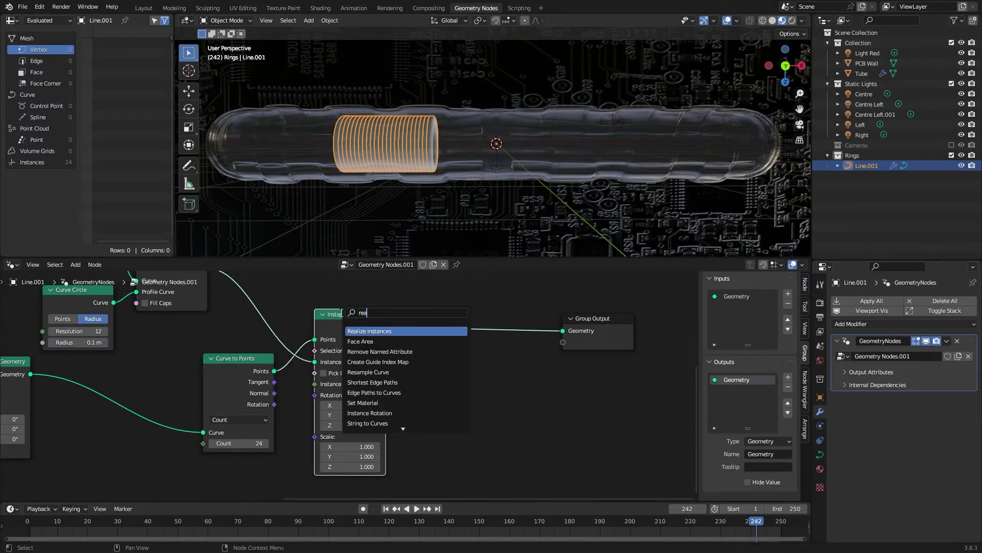
key(Return)
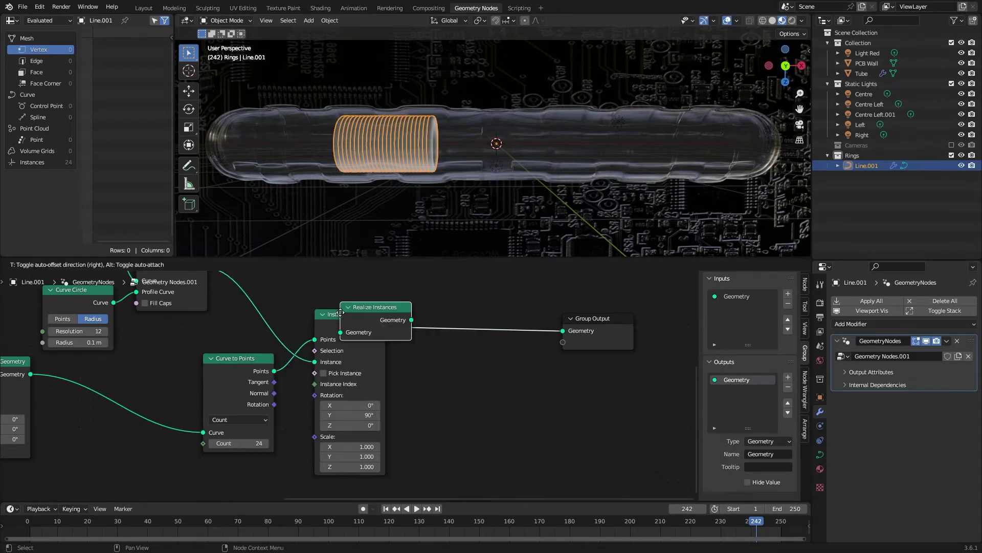
click(410, 323)
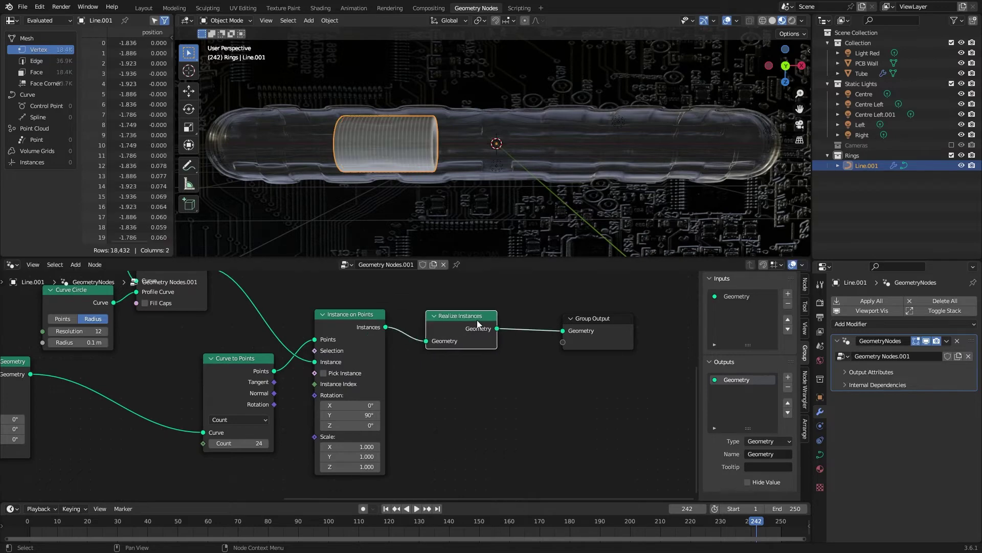
Add a Set Material node before Group Output and assign the Rings material.
key(shift+a)
text(s)
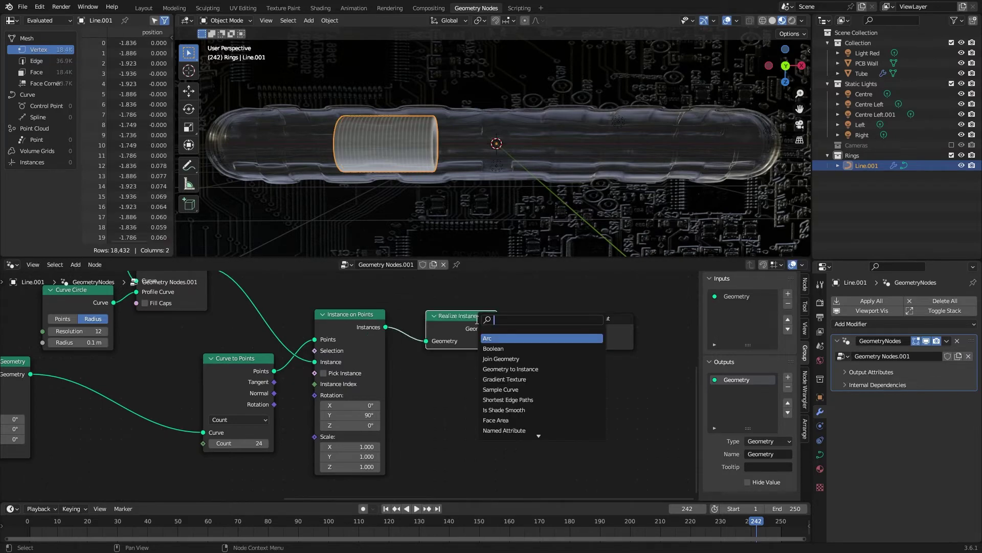
text(et)
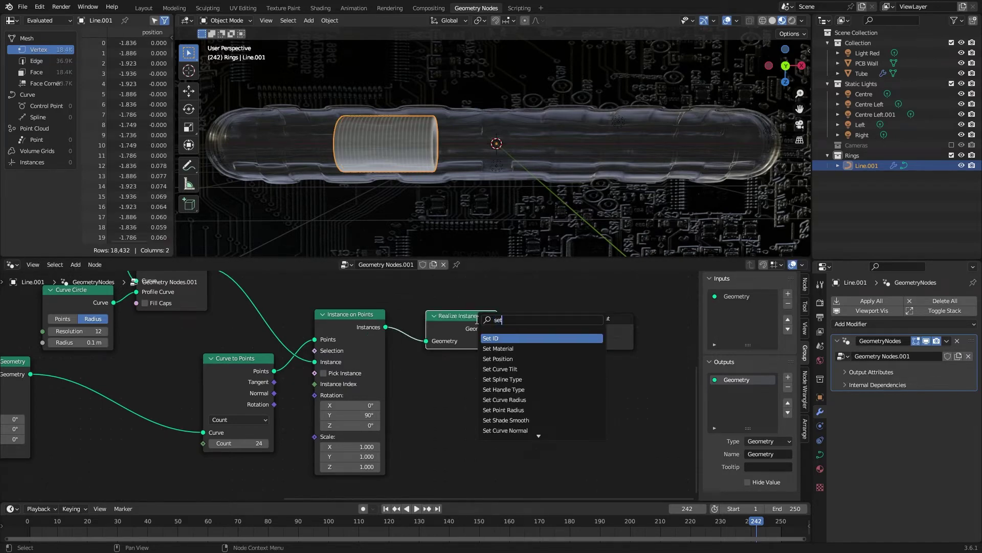
key(Down)
key(Return)
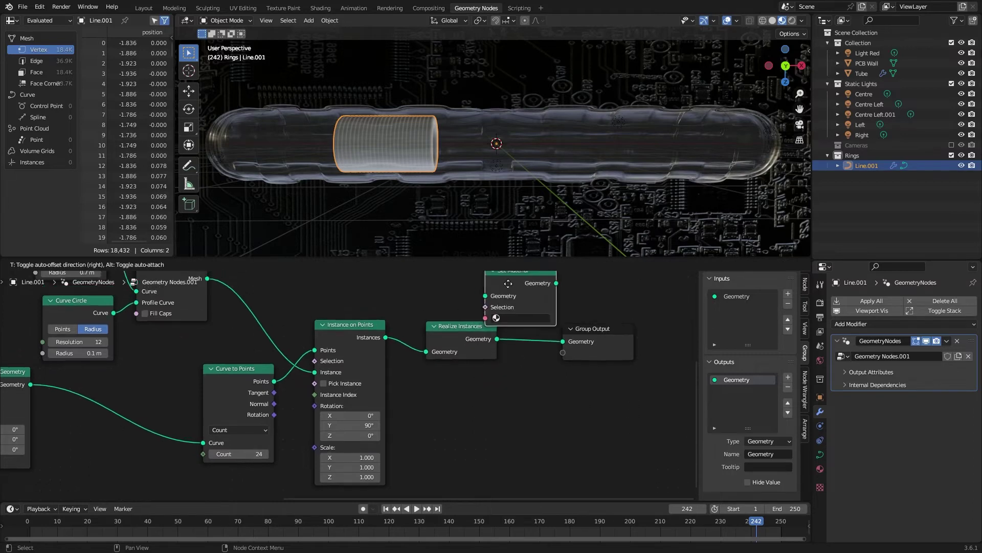
click(539, 338)
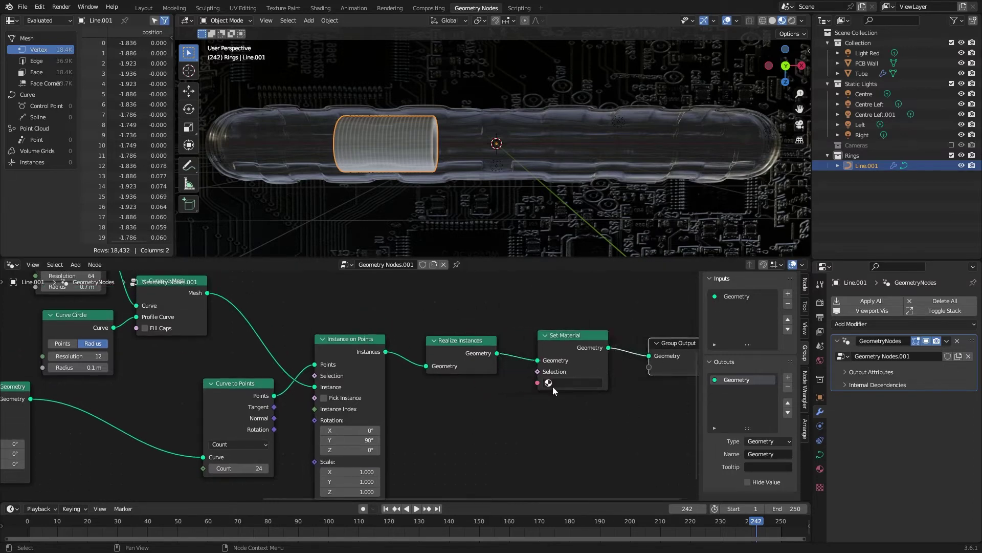
click(580, 383)
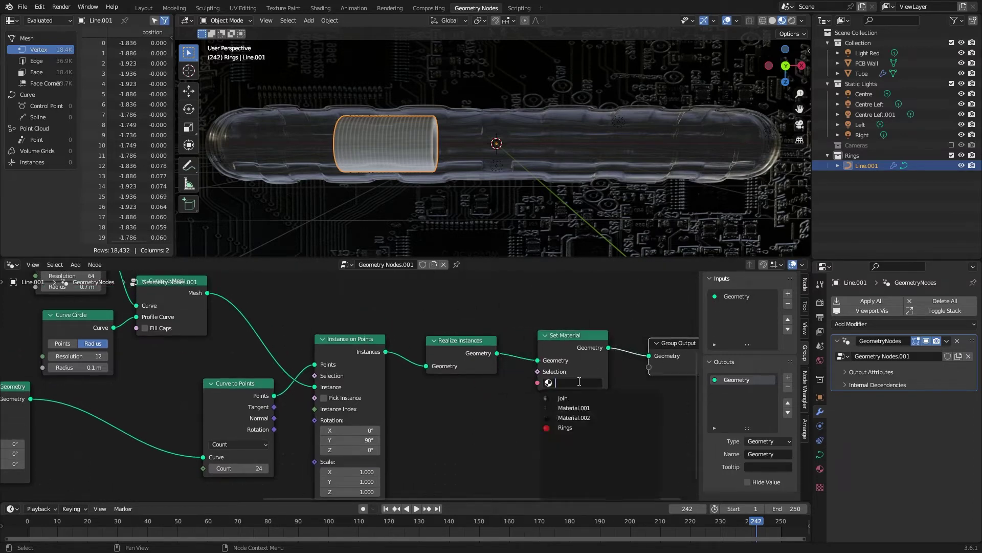
click(561, 428)
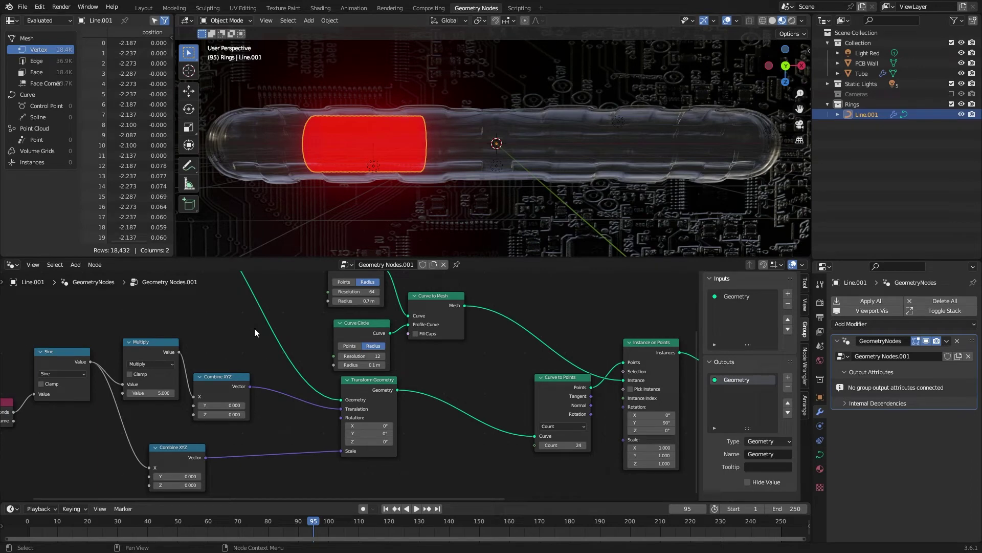
Rearrange the node tree, placing Group Input at the far left and moving Group Output up.
middle_drag(227, 321, 292, 370)
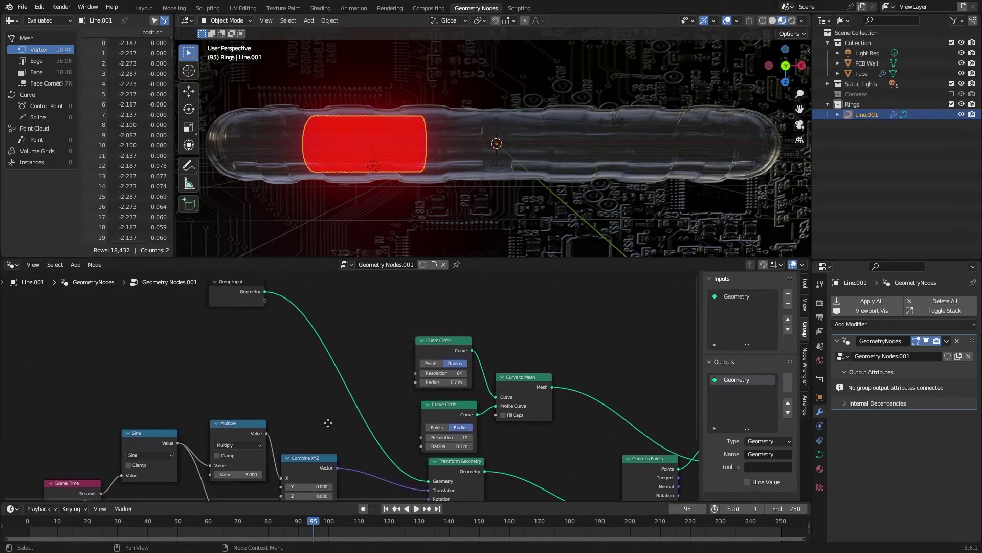
middle_drag(329, 424, 337, 434)
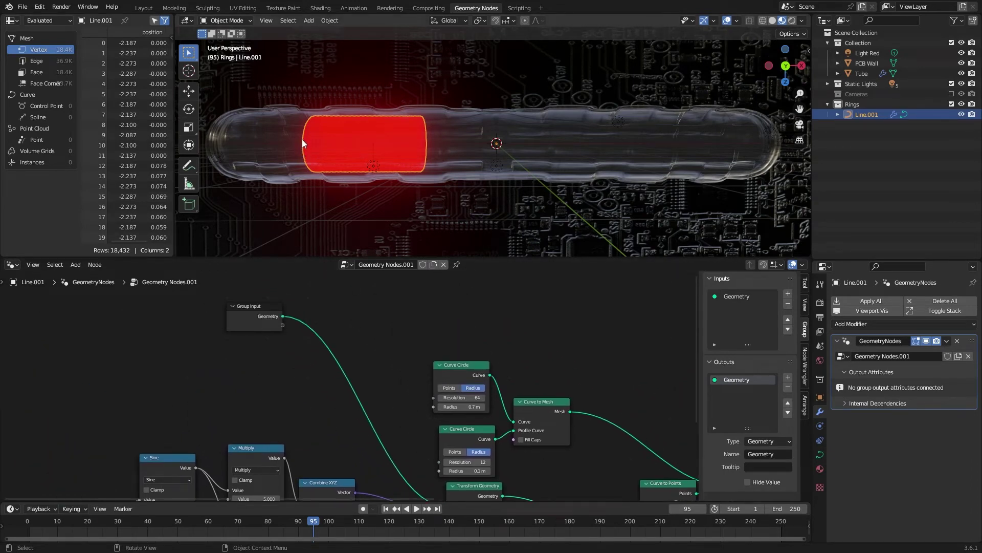
click(264, 304)
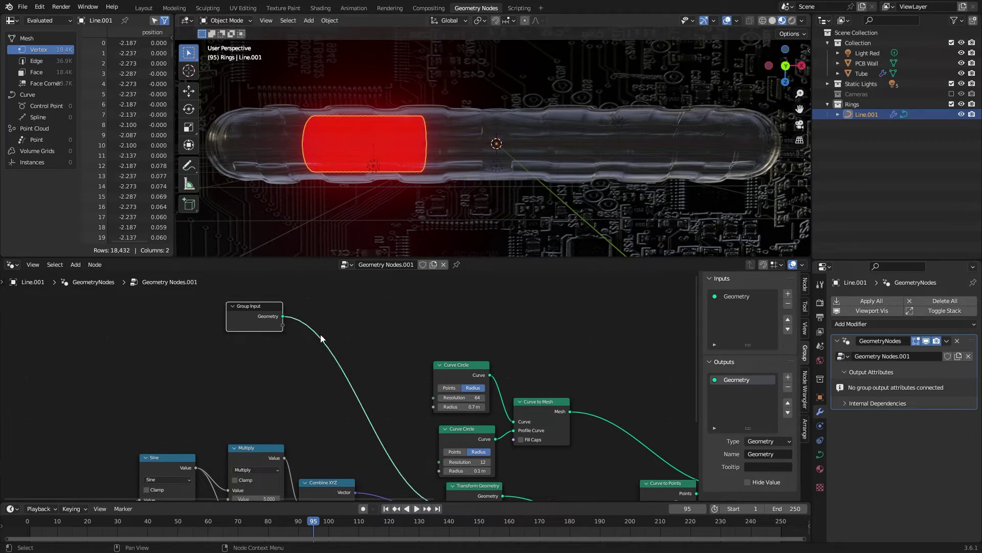
middle_drag(333, 329, 185, 326)
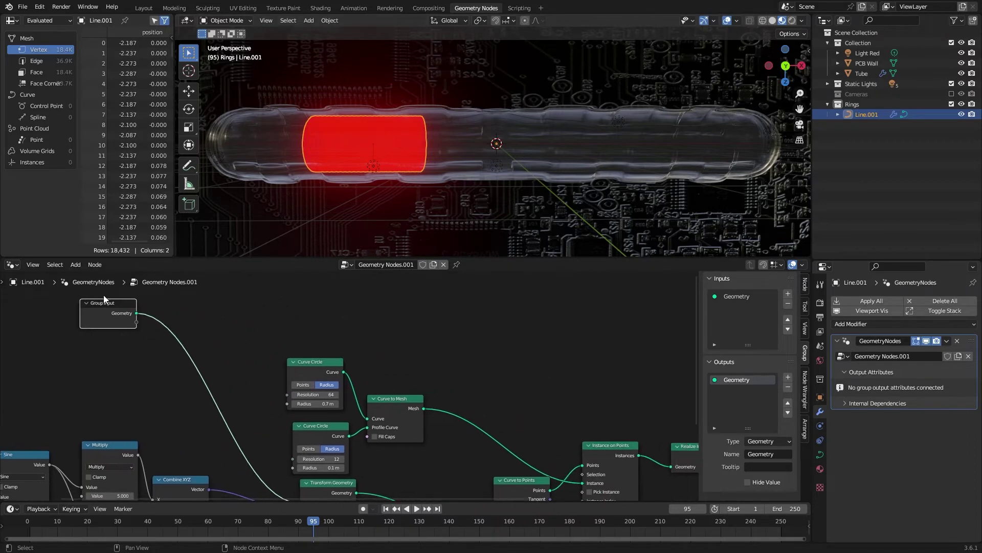
drag(105, 303, 191, 310)
middle_drag(381, 324, 164, 312)
drag(692, 372, 386, 300)
middle_drag(285, 357, 428, 395)
drag(144, 343, 109, 309)
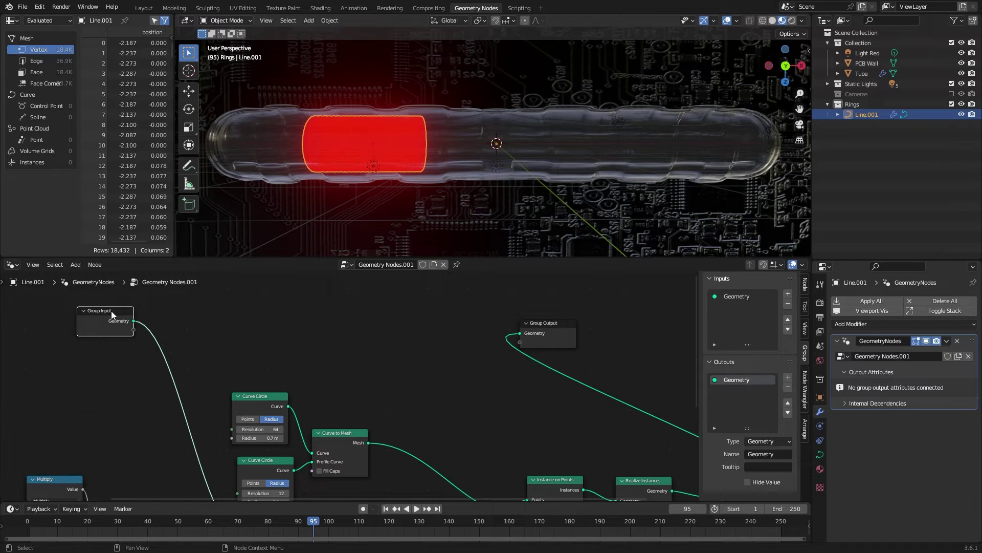
Insert a Capture Attribute node after Group Input and feed its Value from an Index node.
key(shift+a)
click(112, 311)
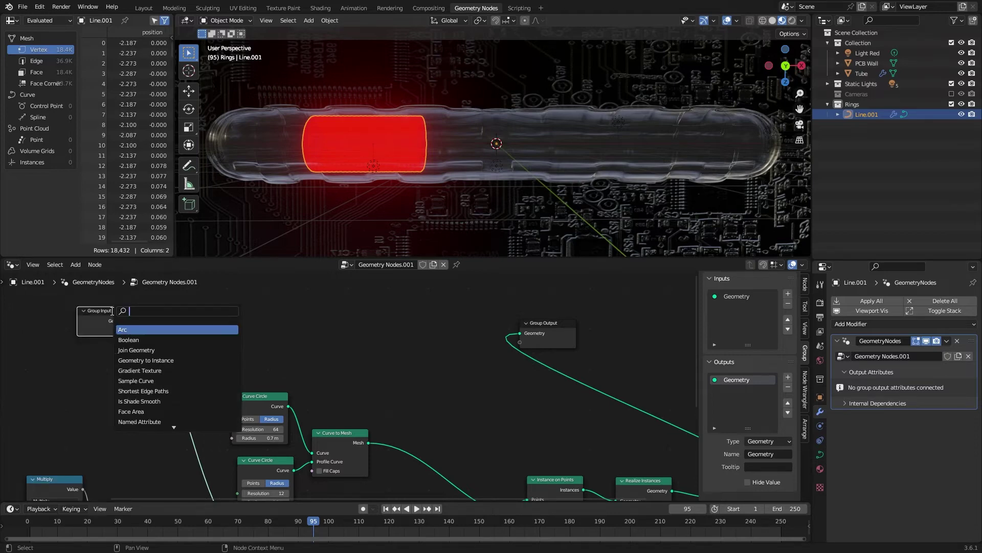
text(cap)
key(Return)
click(154, 352)
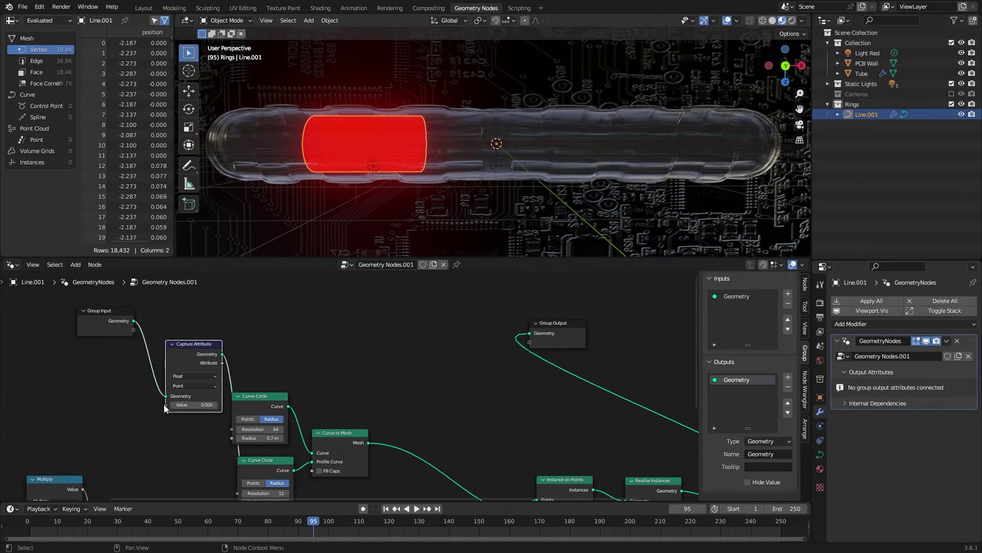
drag(166, 405, 113, 400)
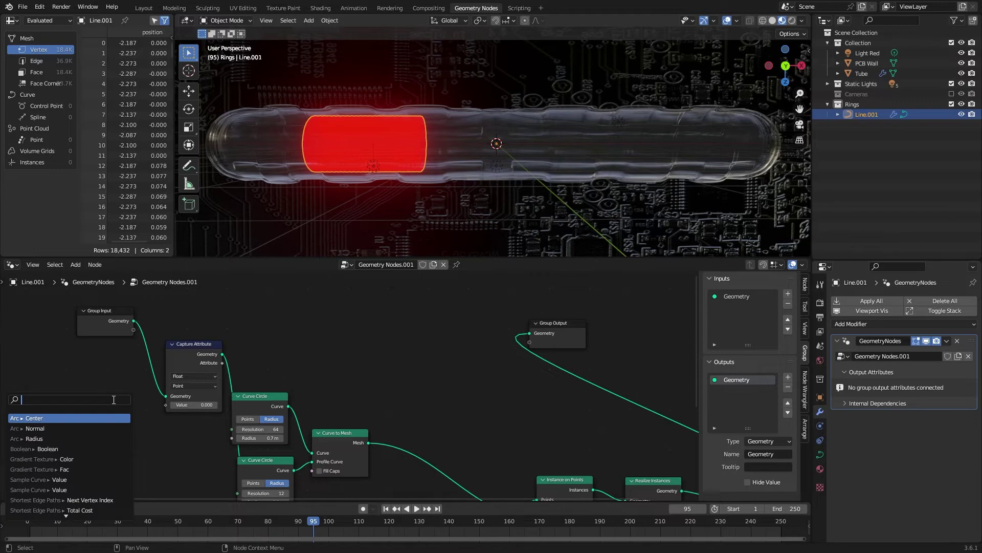
text(inde)
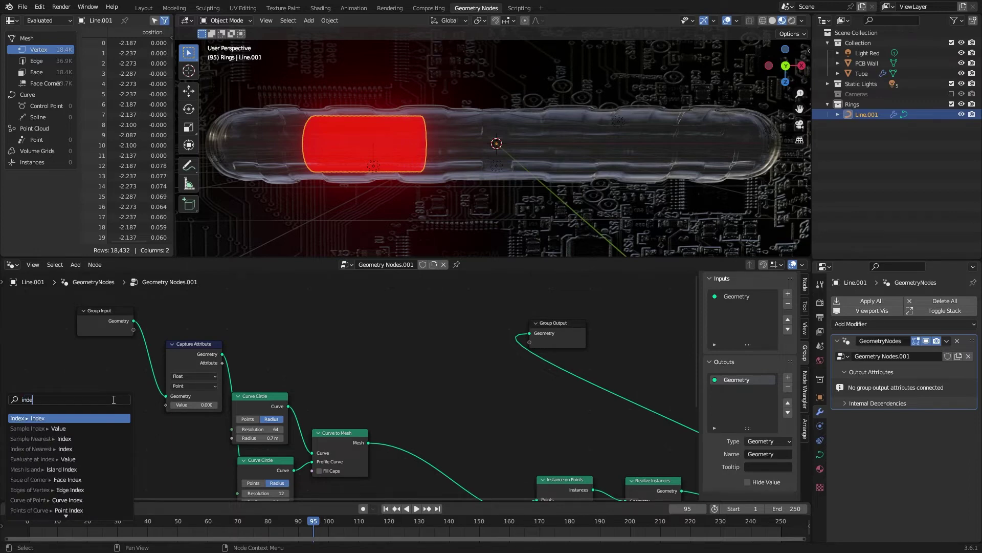
key(Return)
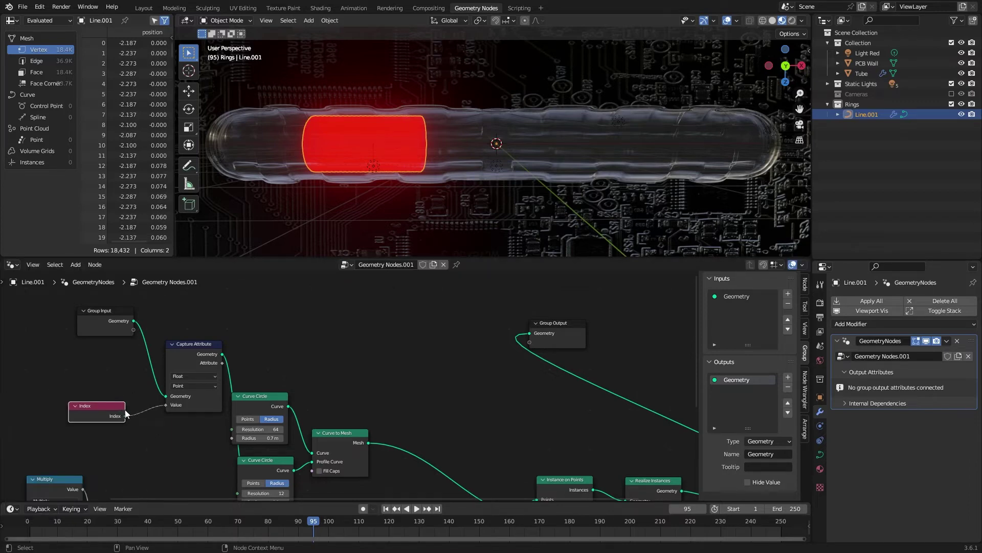
drag(201, 346, 193, 337)
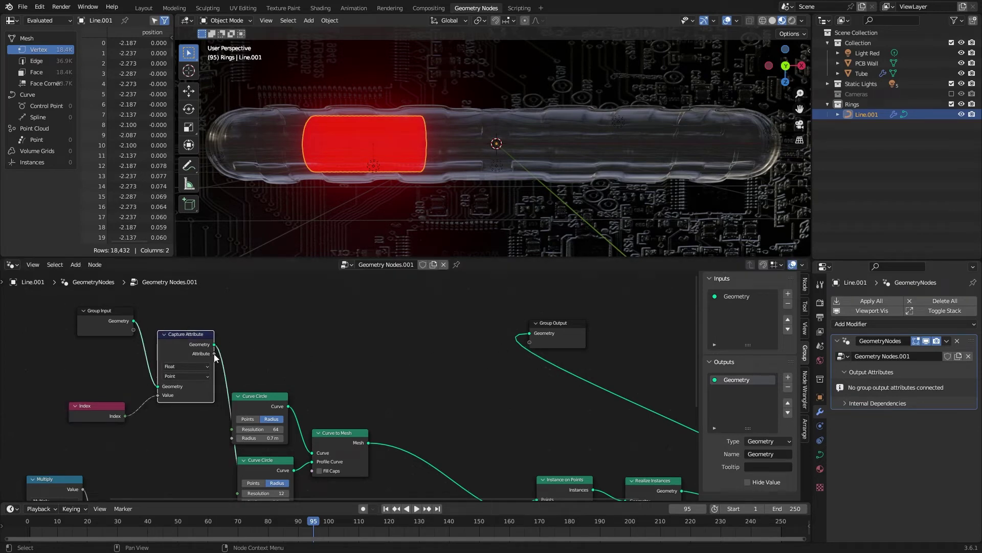
Link the captured Attribute to Group Output and rename that new output to Index.
drag(214, 353, 530, 342)
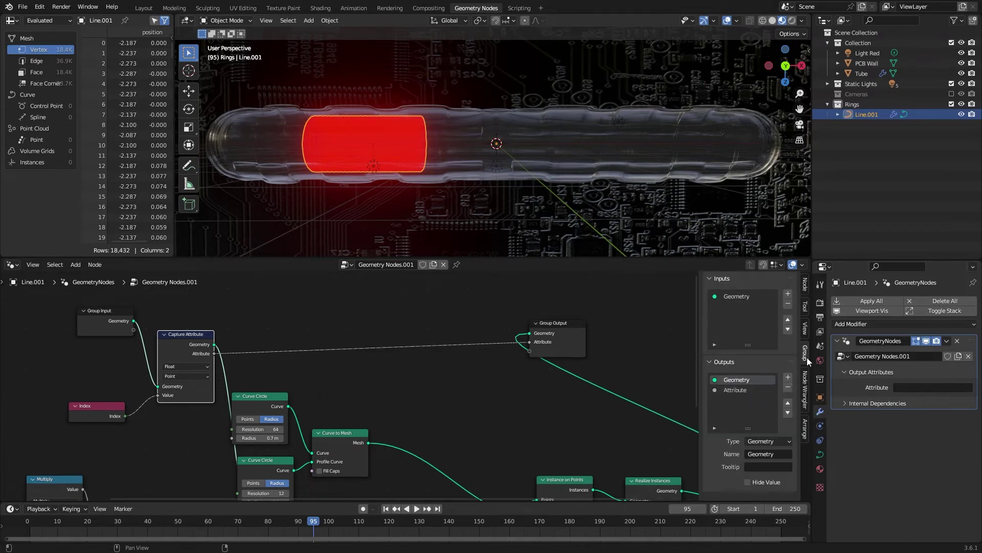
click(806, 284)
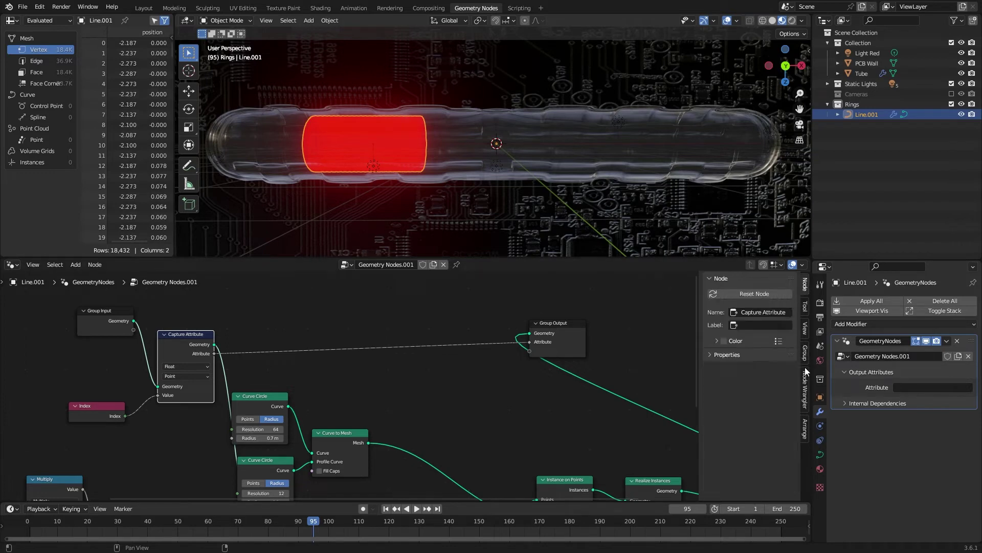
click(805, 353)
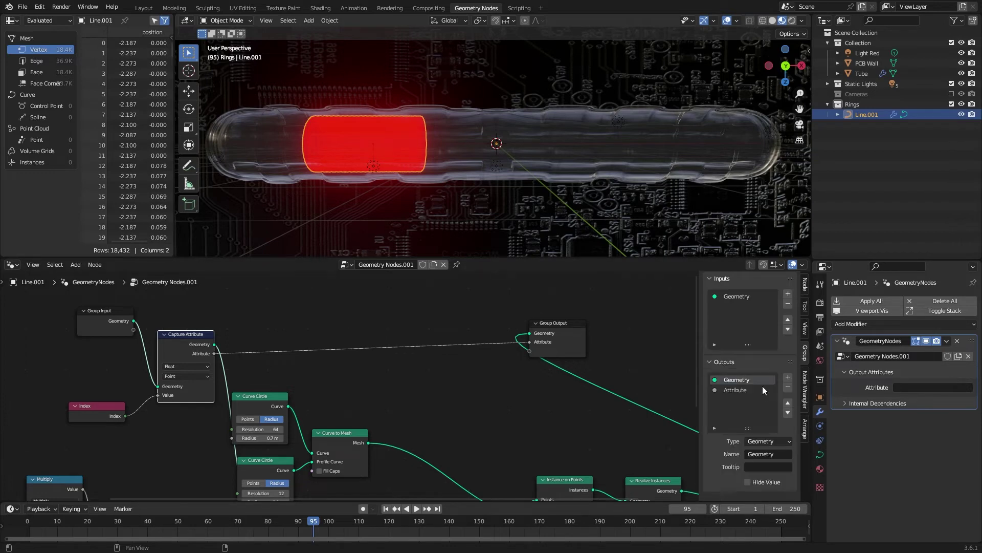
click(734, 389)
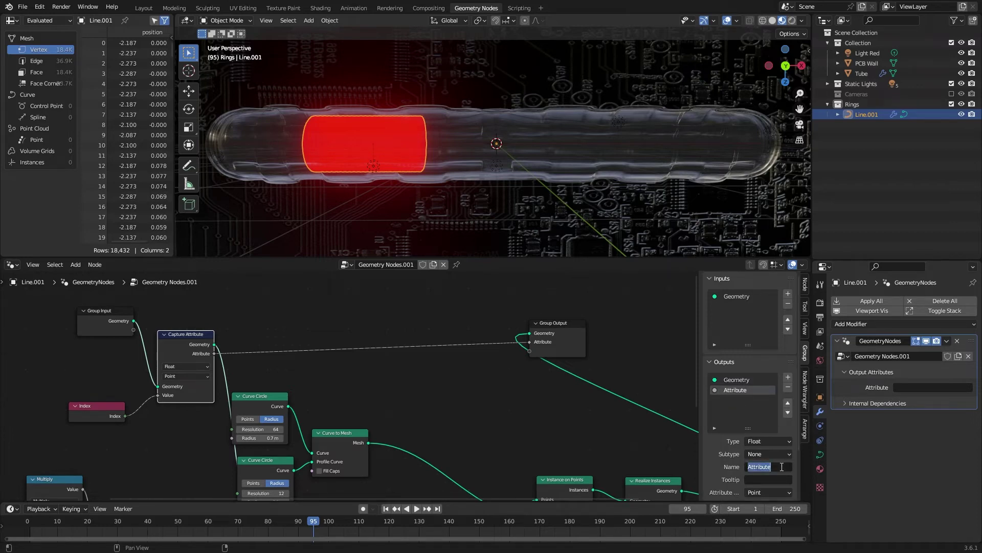
text(Index)
key(Return)
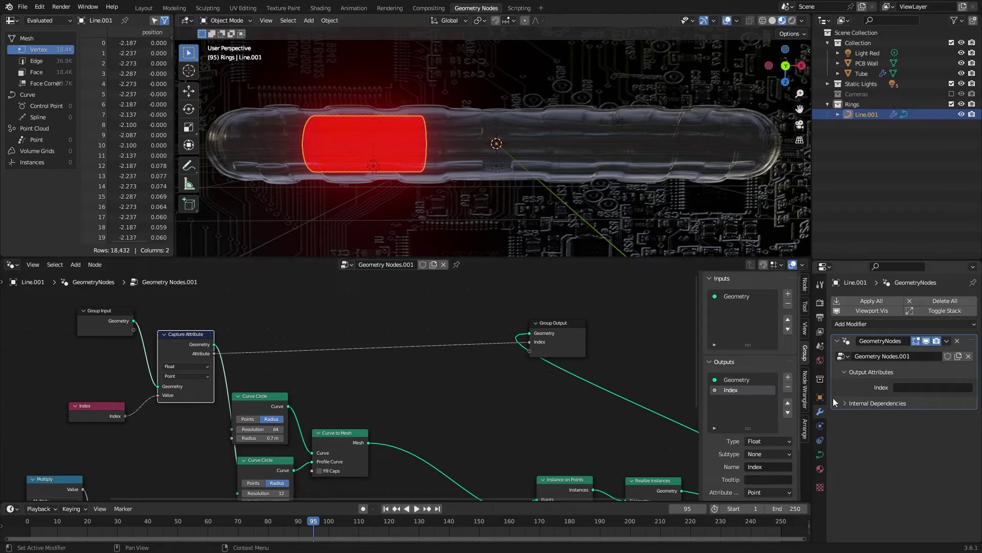
Name the Geometry Nodes modifier's Index output attribute IND under Output Attributes.
click(847, 372)
click(846, 371)
click(847, 372)
click(847, 372)
click(934, 389)
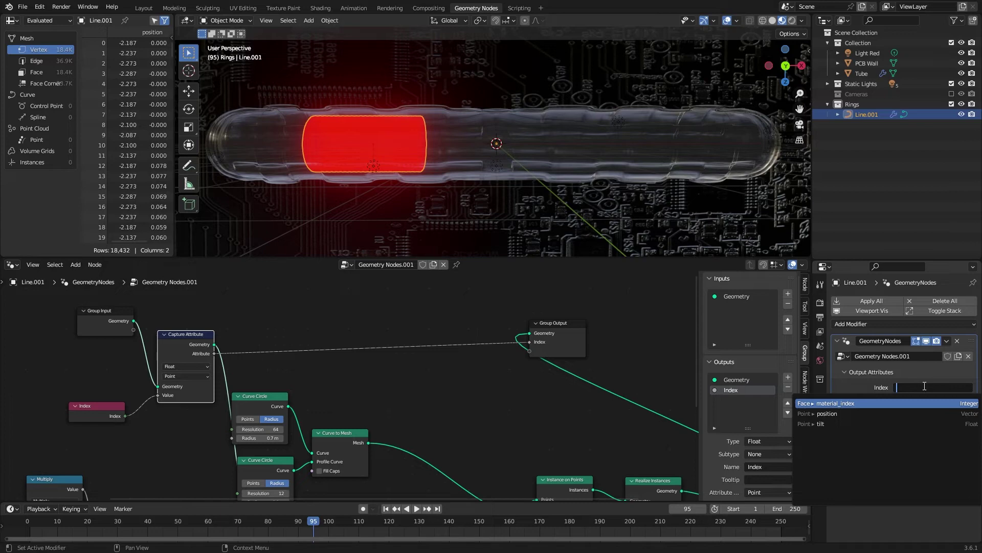
key(Return)
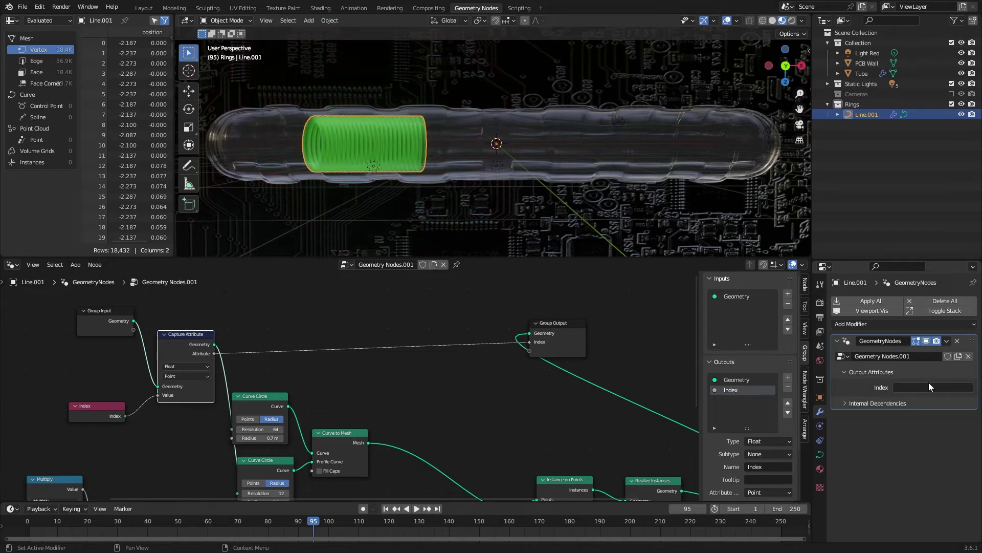
click(930, 386)
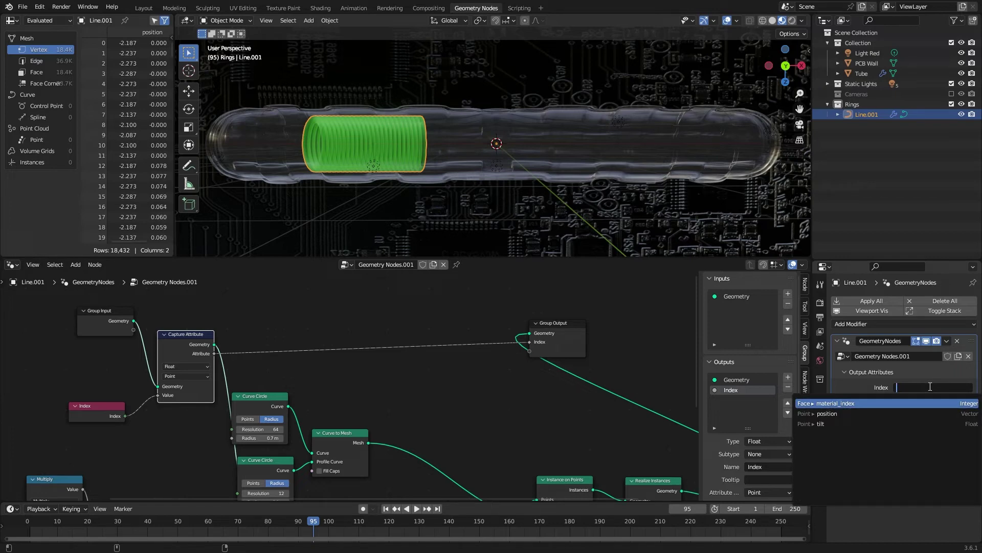
text(IND)
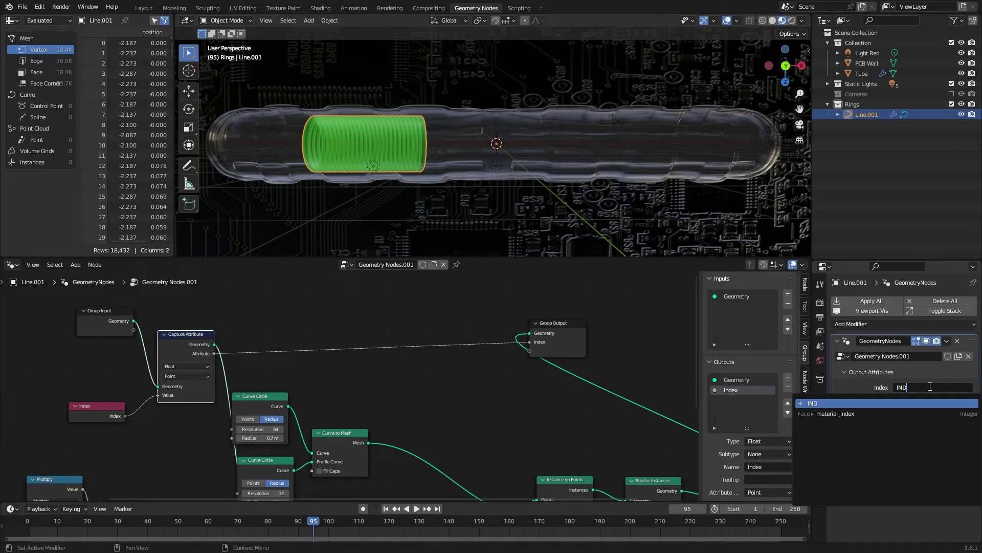
key(Return)
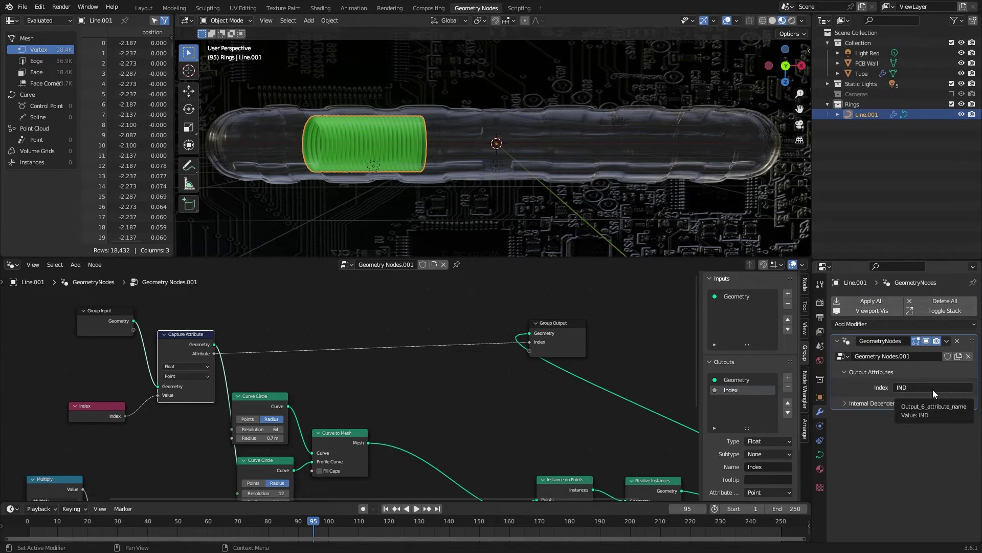
In the Shading workspace, add an Attribute node and wire its Fac into the Color Ramp Fac.
click(321, 8)
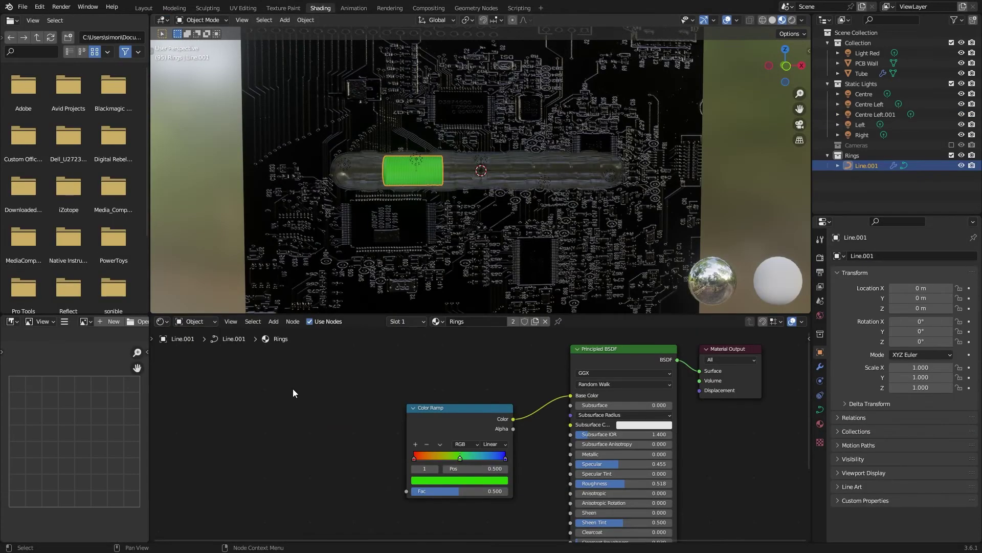
key(shift+a)
click(216, 410)
text(attr)
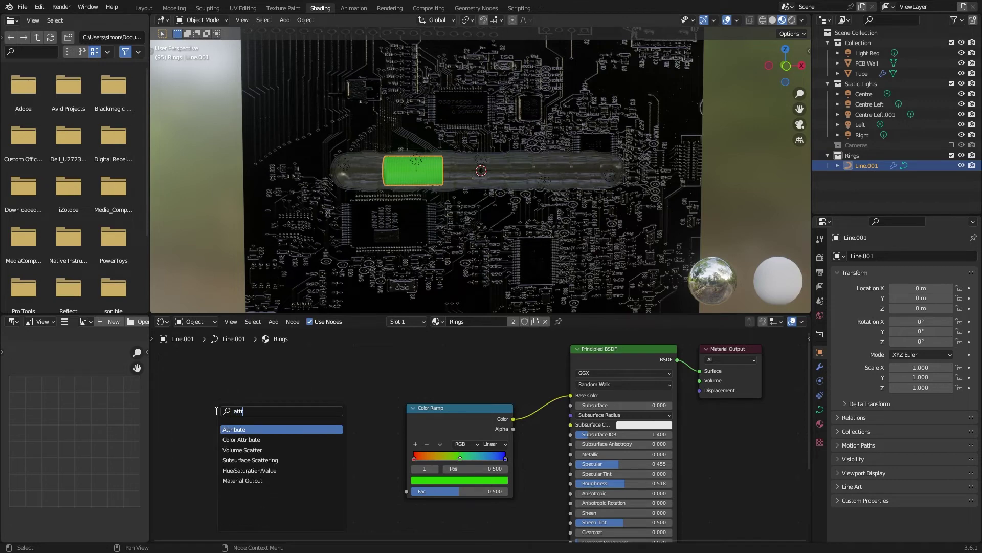
key(Return)
click(241, 424)
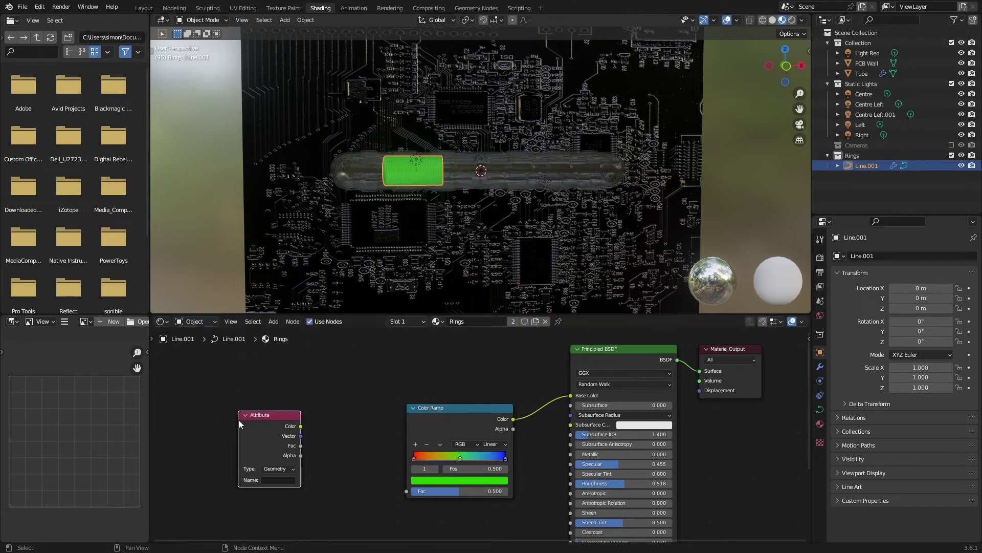
drag(301, 445, 406, 492)
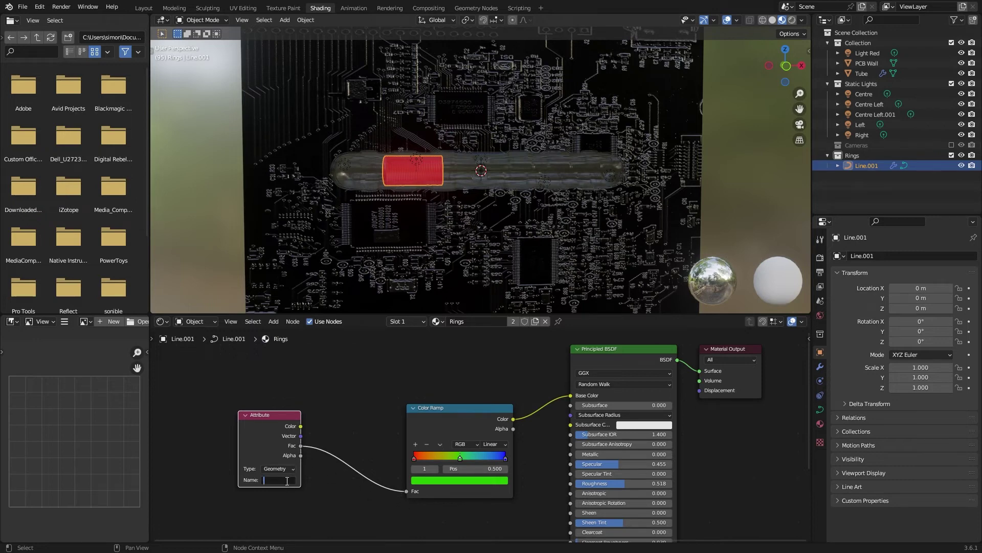
Set the Attribute node's name to IND and move the Color Ramp node lower in the graph.
text(IND)
key(Return)
scroll(418, 205, up, 4)
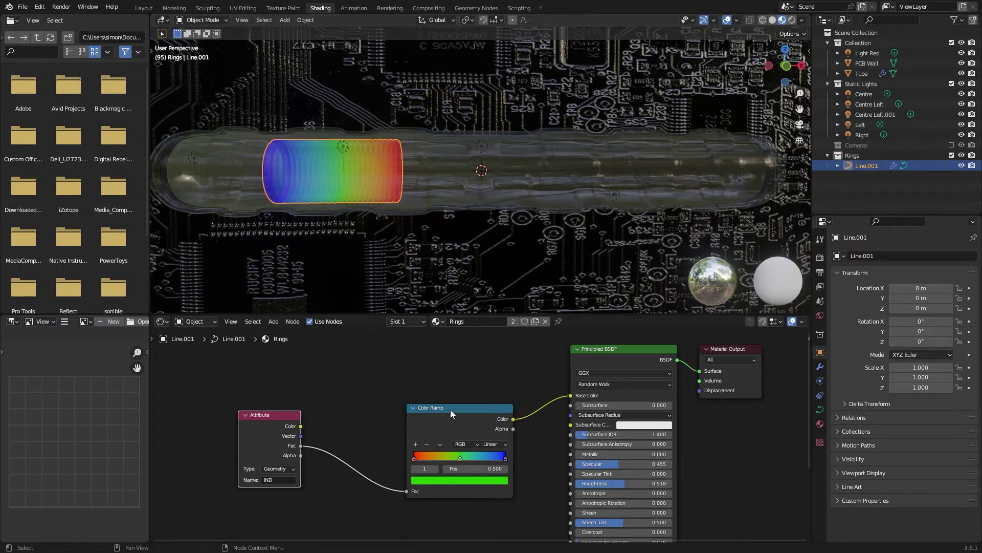
drag(451, 407, 437, 380)
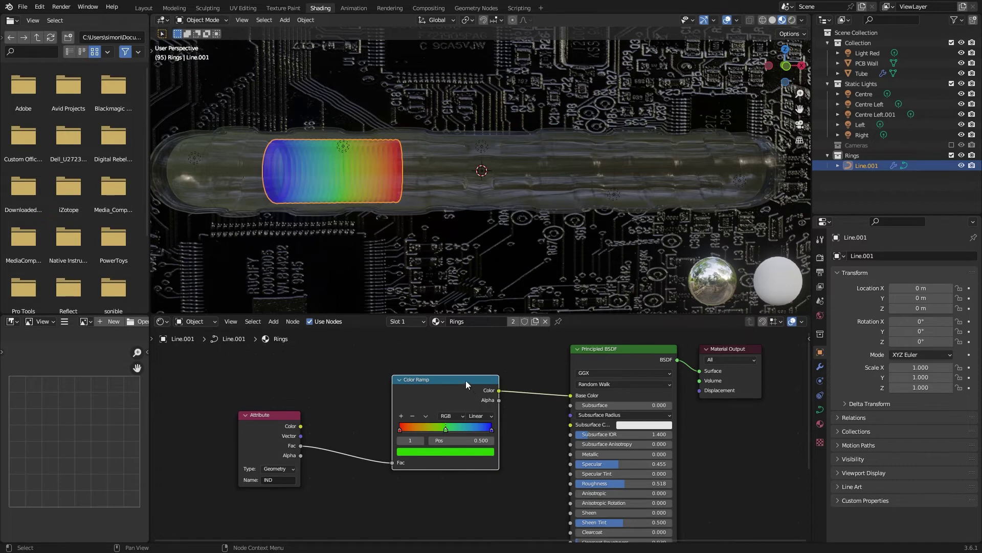
middle_drag(545, 430, 557, 395)
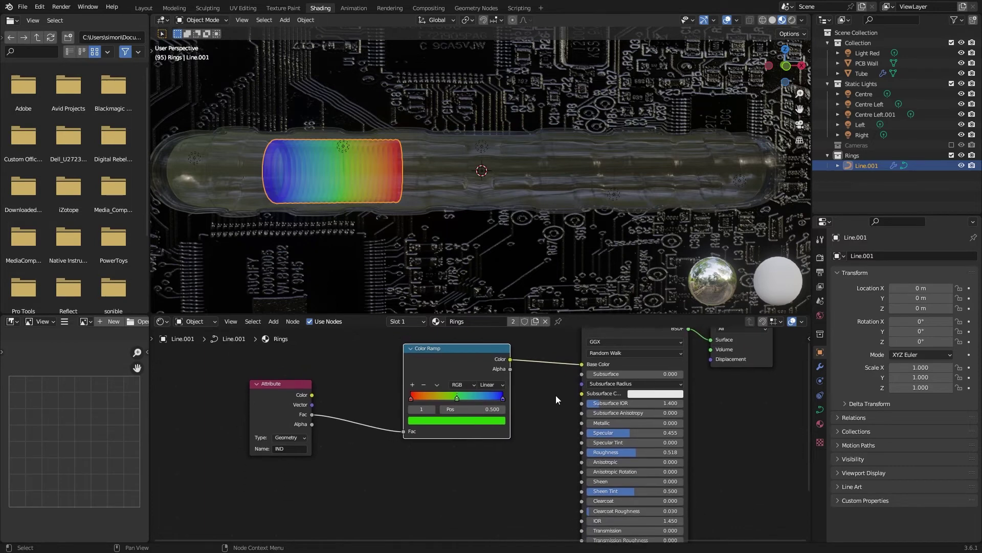
key(g)
click(528, 489)
middle_drag(517, 471, 539, 439)
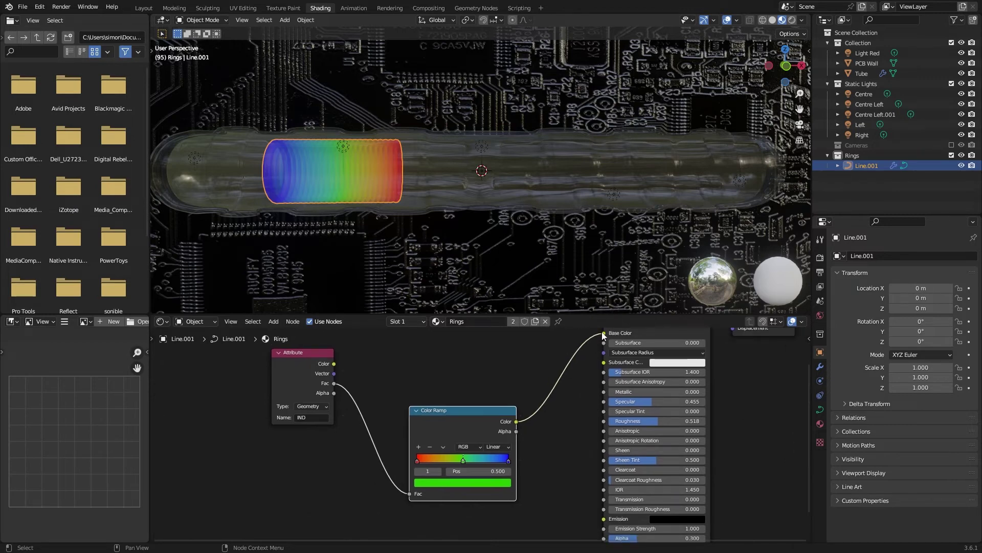
Route the Color Ramp into Emission instead of Base Color, with Emission Strength 3.000.
drag(602, 331, 605, 517)
middle_drag(581, 372, 575, 395)
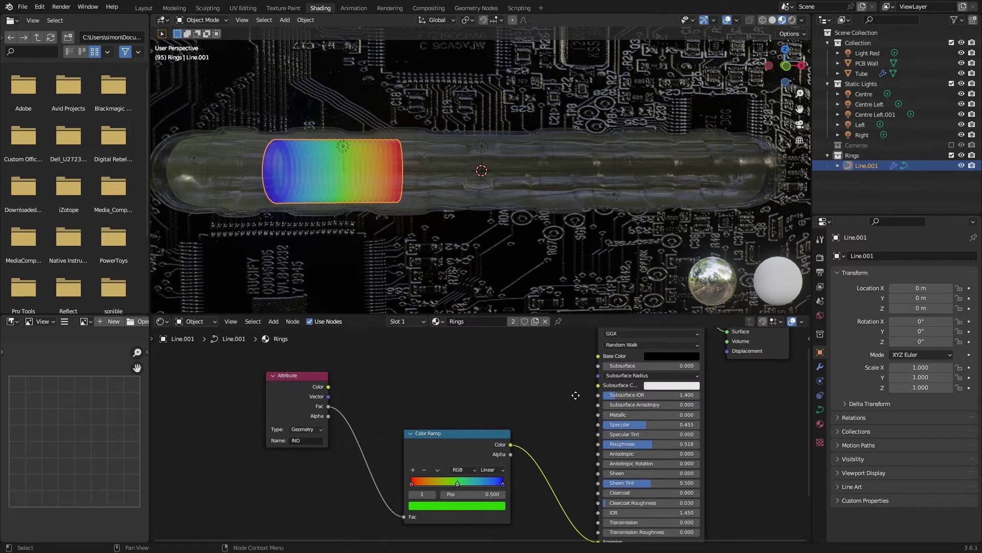
click(665, 344)
click(653, 357)
middle_drag(670, 532, 624, 480)
click(627, 500)
text(3)
key(Return)
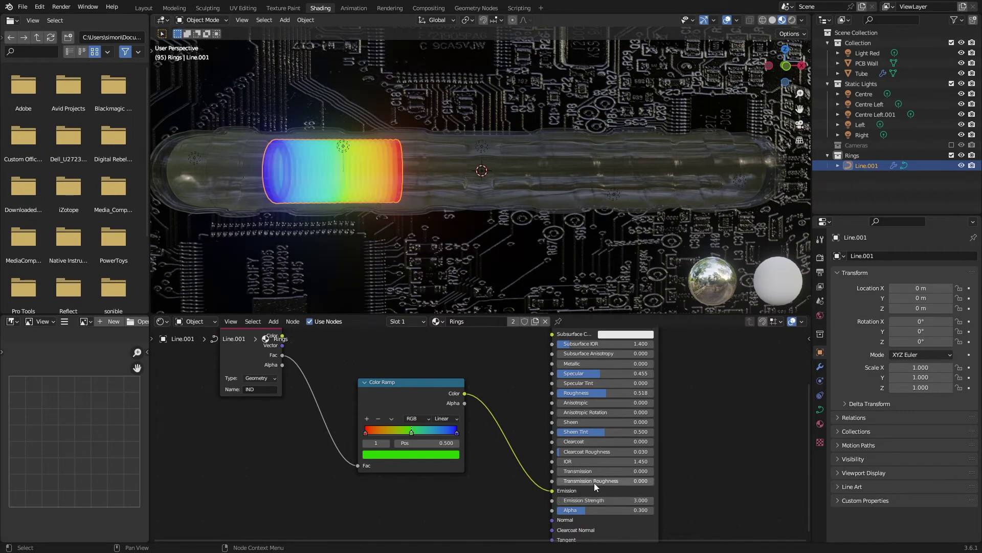
Set the Rings material's Alpha to 0.300.
drag(585, 509, 621, 509)
click(623, 510)
text(0.3)
key(Return)
click(820, 423)
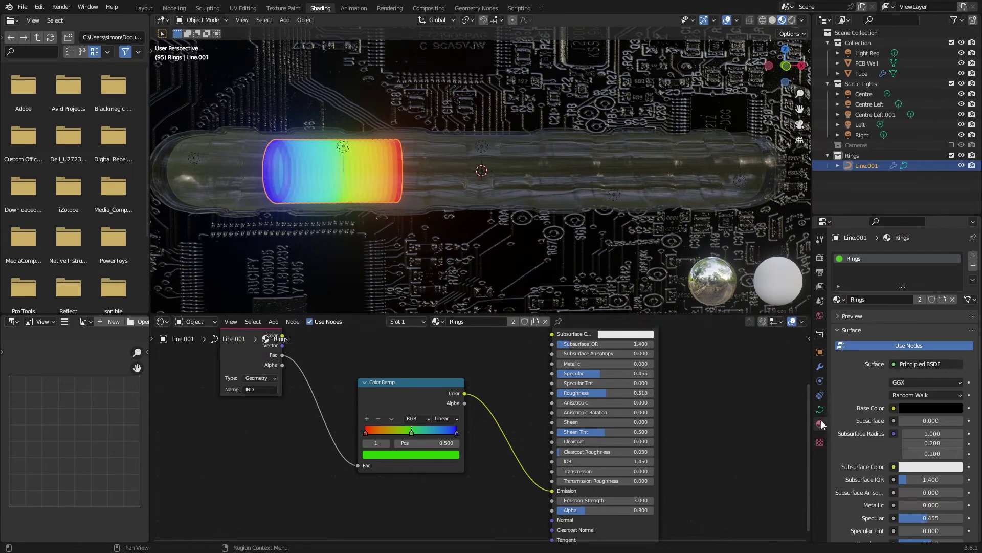
scroll(877, 385, down, 10)
scroll(876, 385, down, 6)
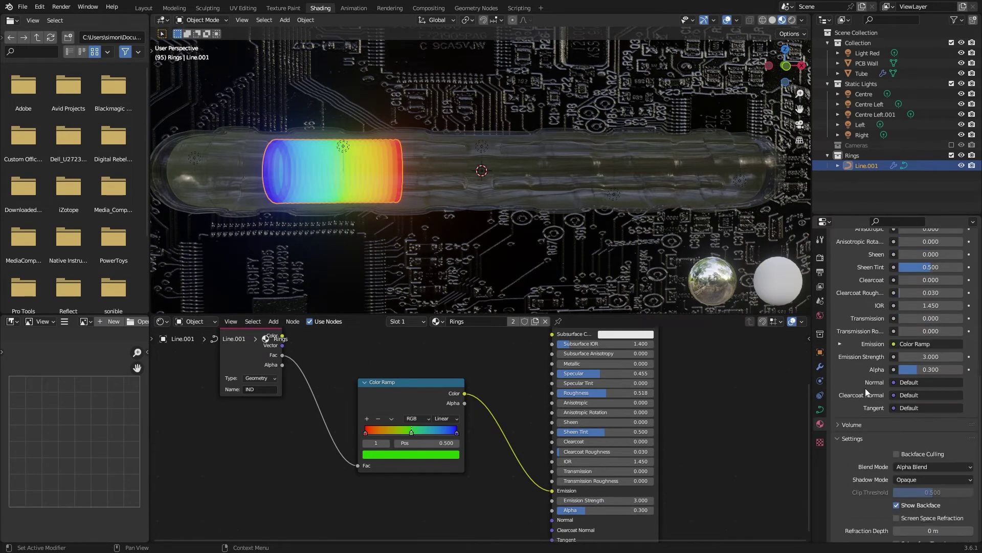
click(940, 407)
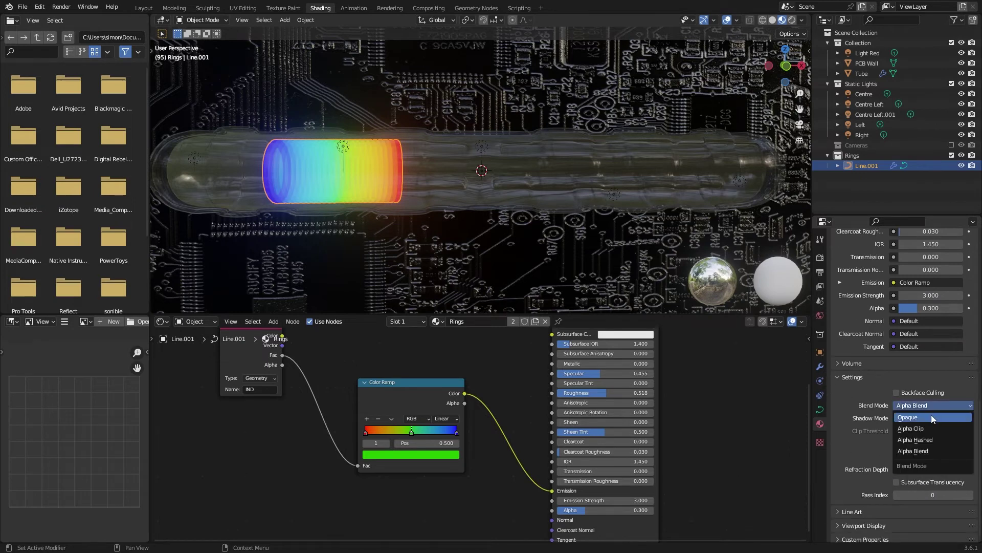
click(929, 413)
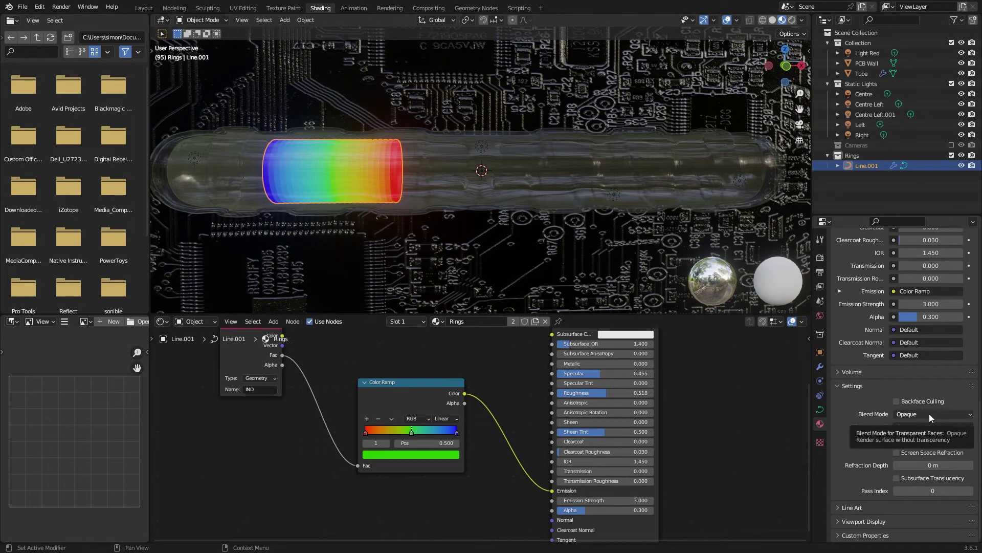
scroll(894, 400, up, 3)
scroll(894, 400, up, 12)
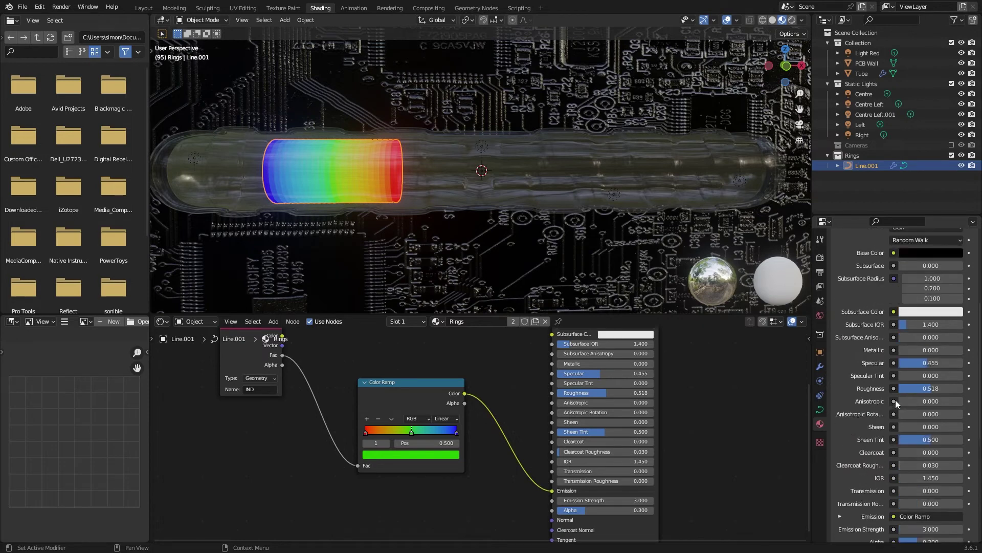
scroll(892, 397, down, 15)
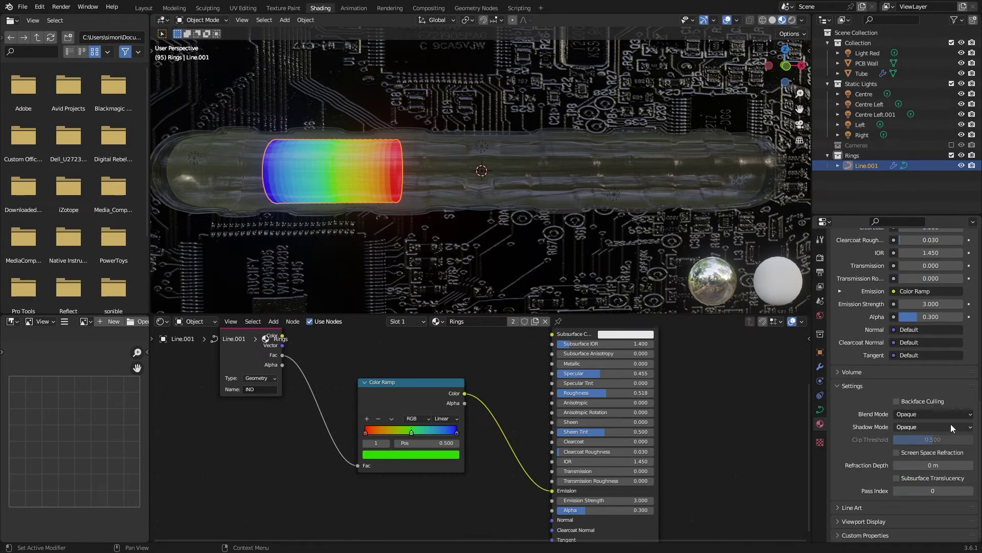
click(926, 412)
click(926, 458)
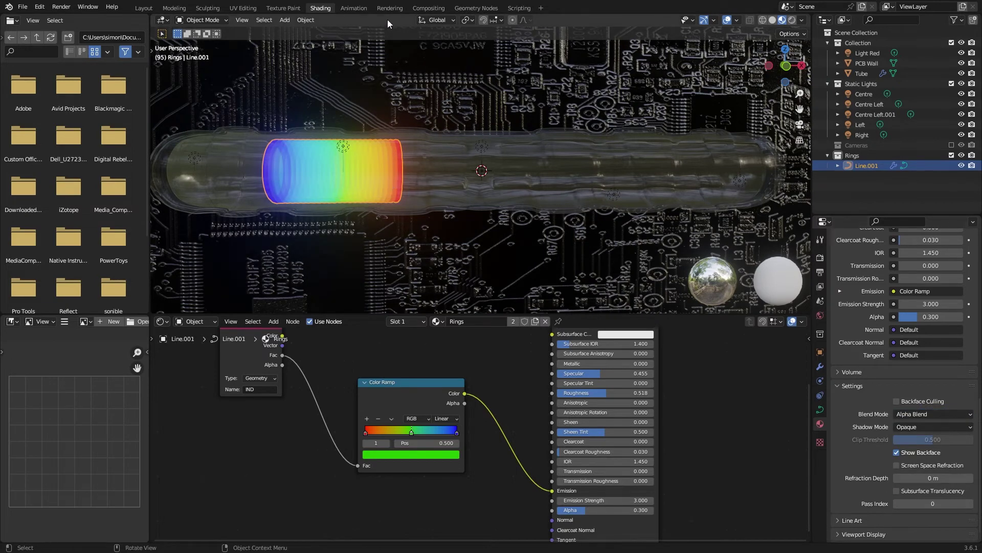
Back in Layout, preview the animation, stop at frame 45 and select Light Red.
click(144, 8)
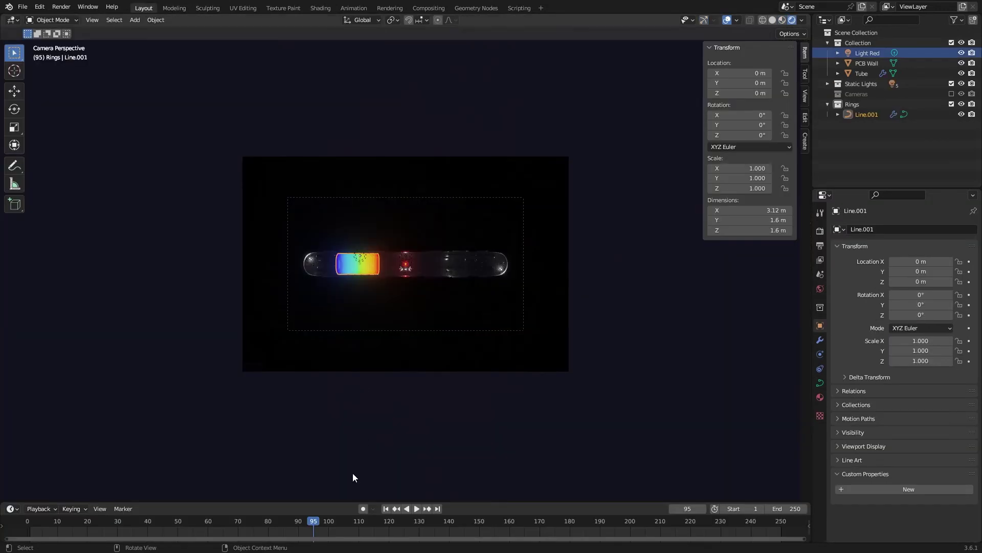
key(space)
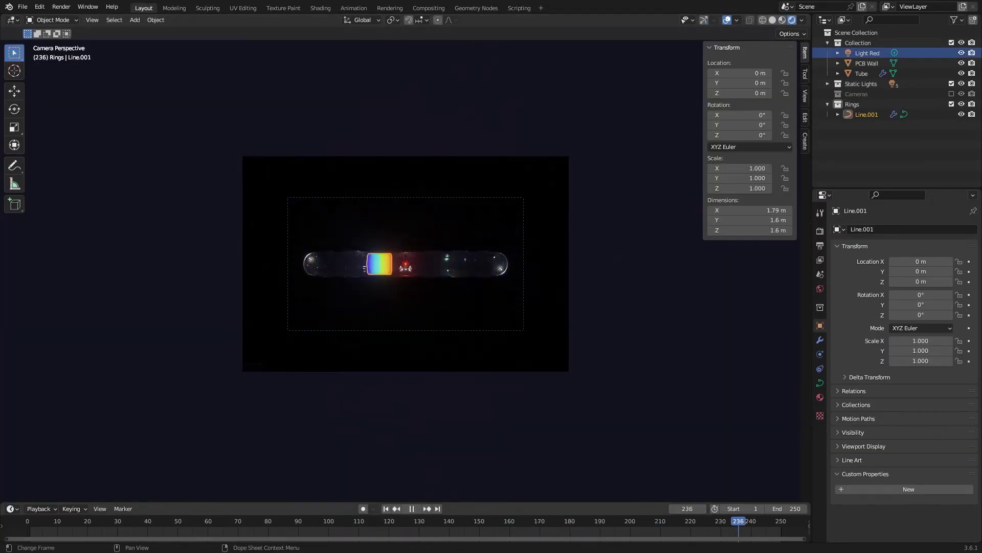
mouse_move(154, 521)
mouse_down()
mouse_move(143, 501)
mouse_move(170, 496)
mouse_move(655, 537)
mouse_move(634, 521)
mouse_move(125, 514)
mouse_move(405, 530)
mouse_move(606, 521)
mouse_move(163, 521)
mouse_up()
key(space)
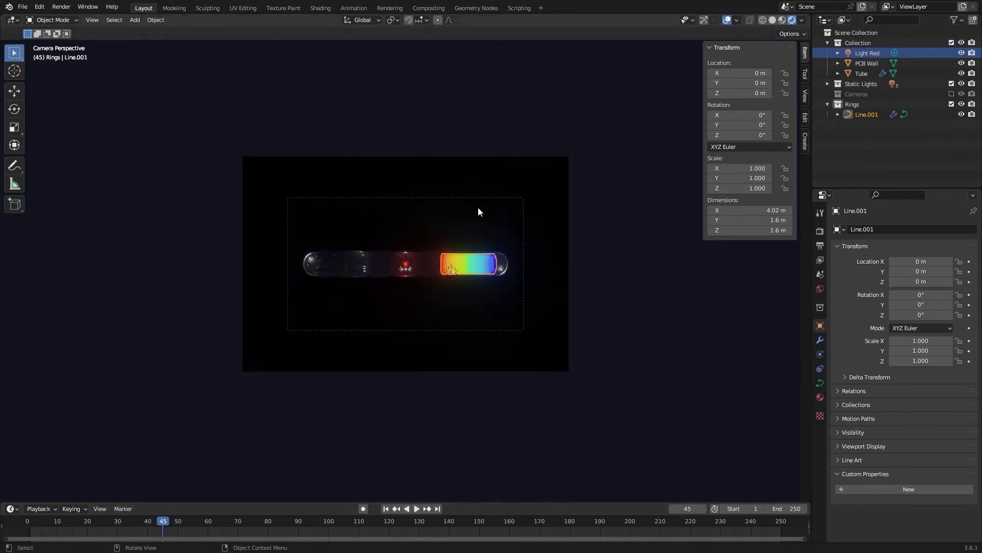
key(Home)
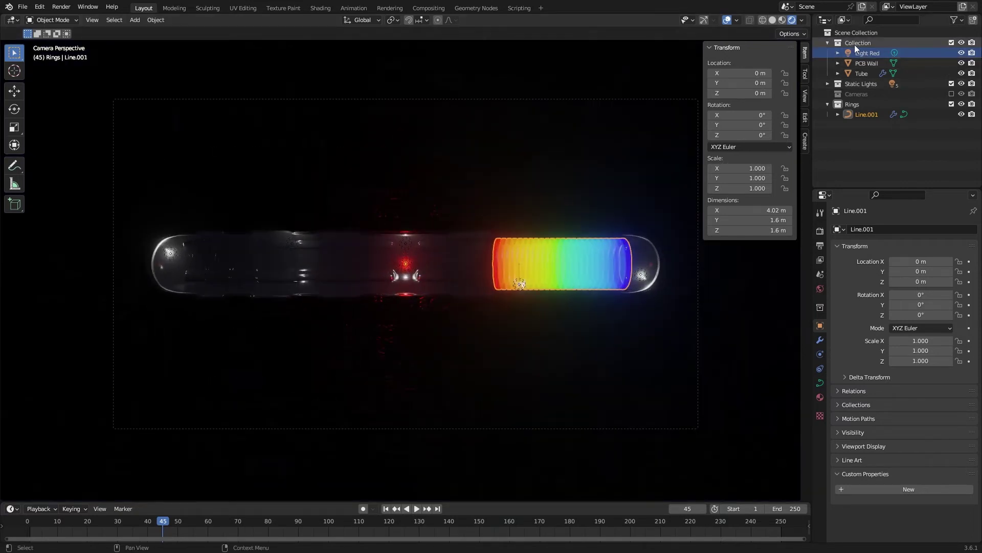
click(855, 52)
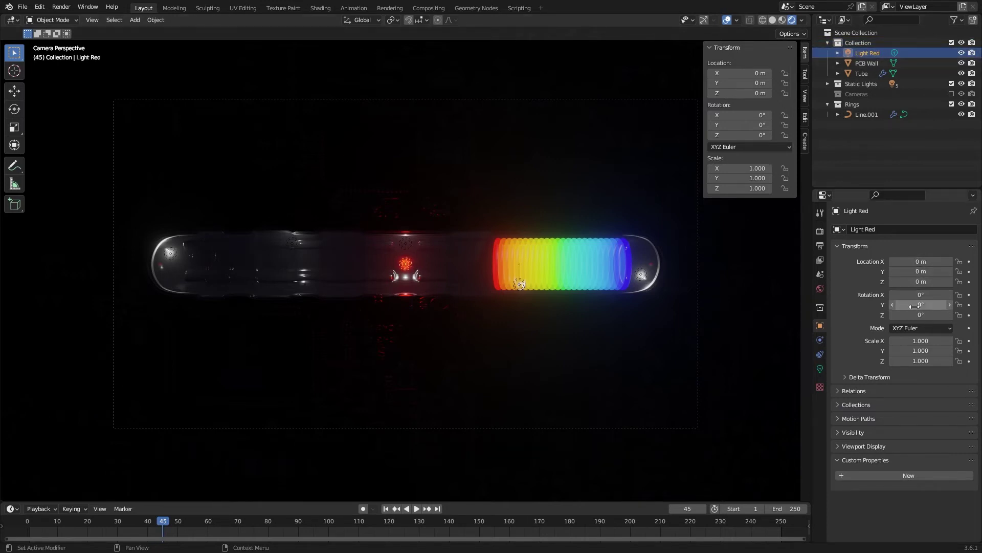
Check Light Red's light settings, then bring up its object Transform panel.
click(820, 368)
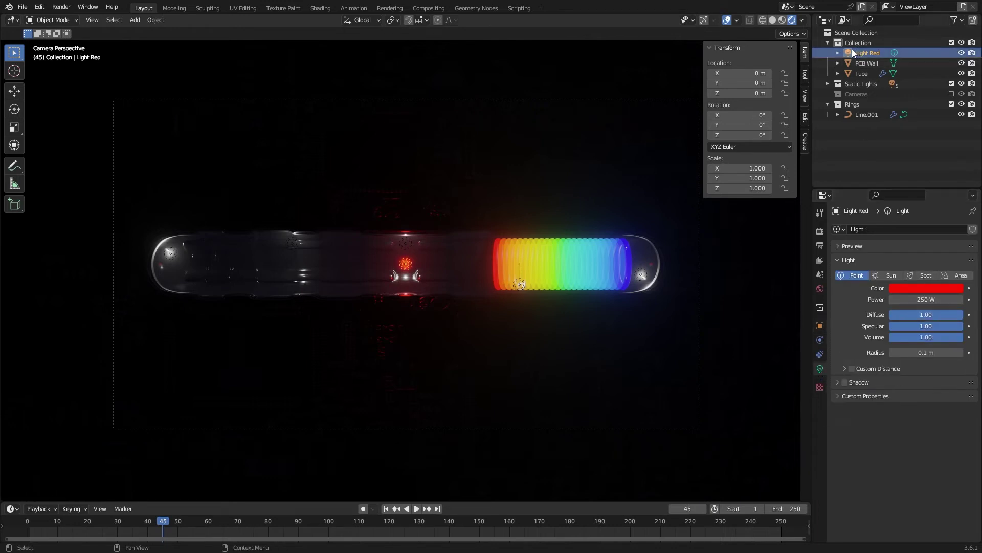
click(820, 326)
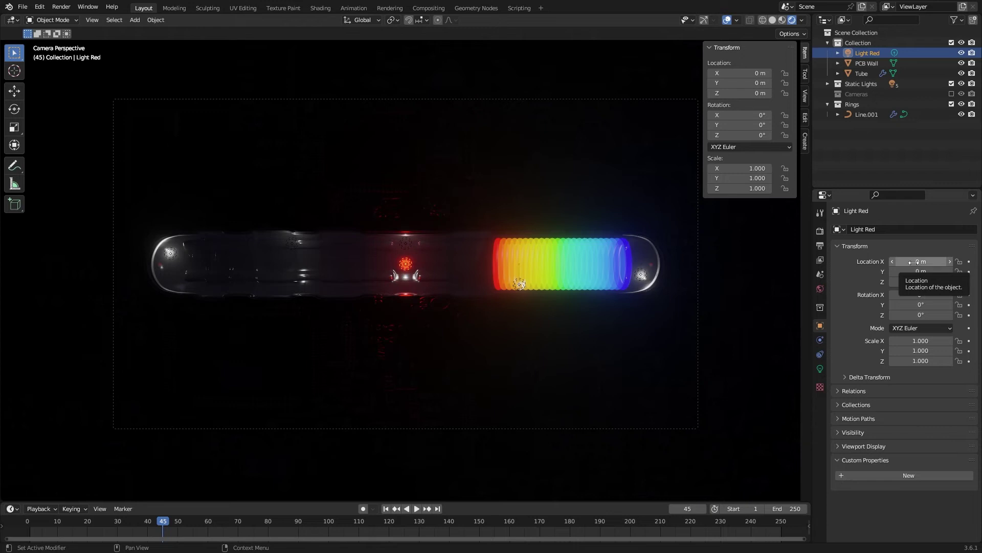
Add a driver to Light Red's Location X with expression sin(frame/24) and Use Self.
right_click(914, 262)
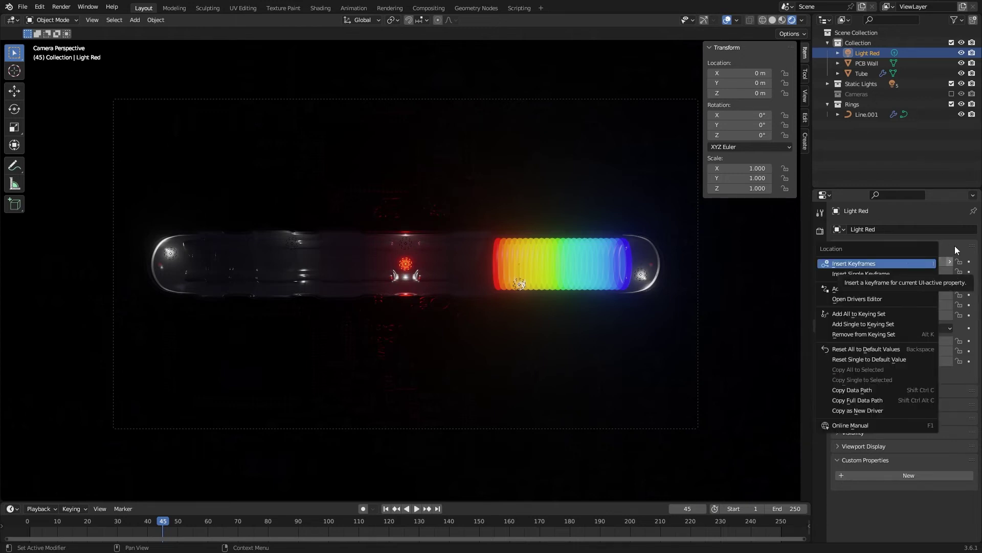
right_click(932, 262)
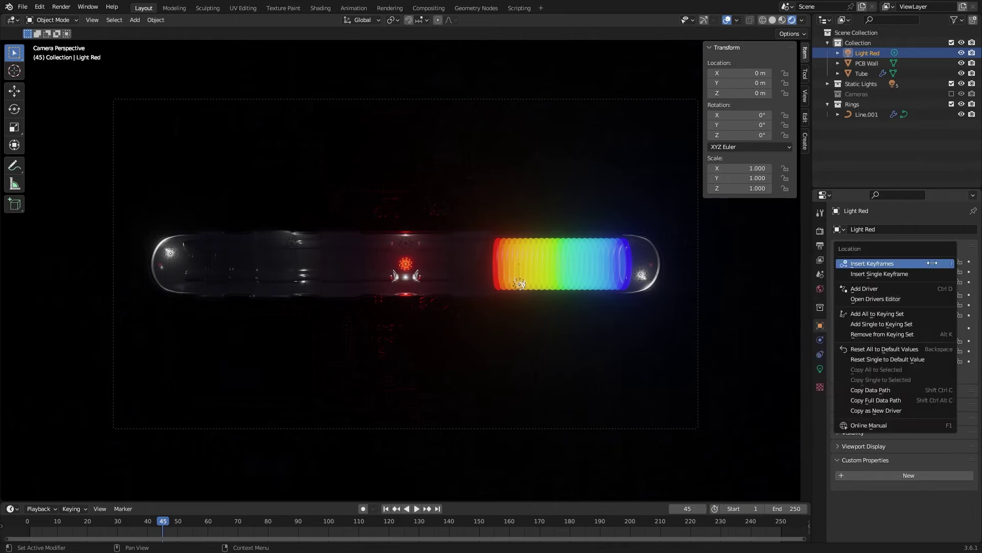
click(880, 289)
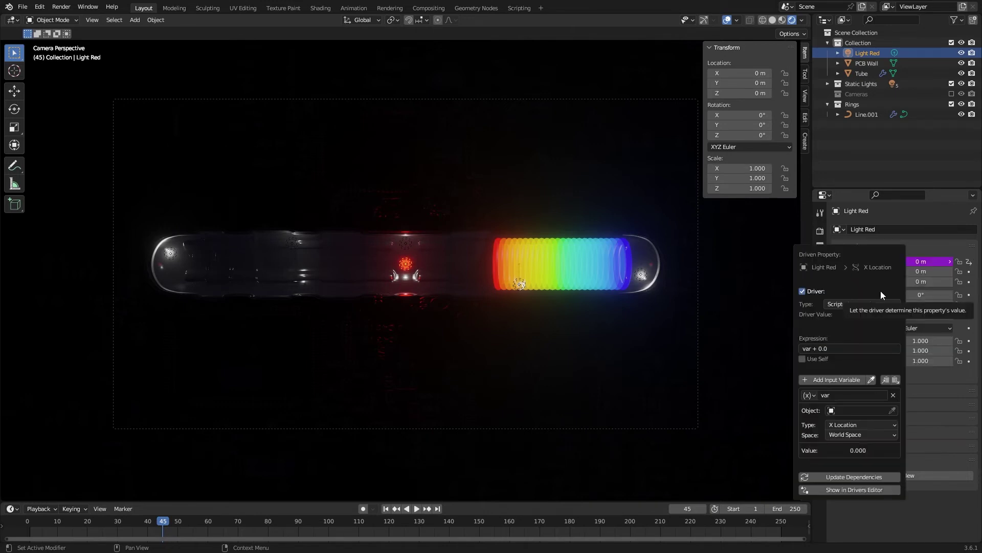
click(802, 359)
click(893, 406)
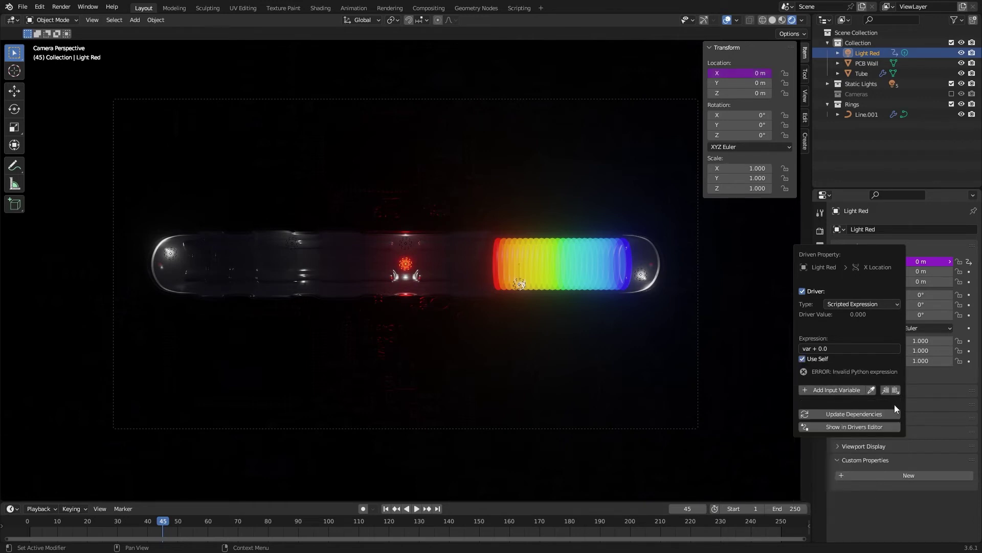
click(861, 344)
text(sin(frame/24))
key(Return)
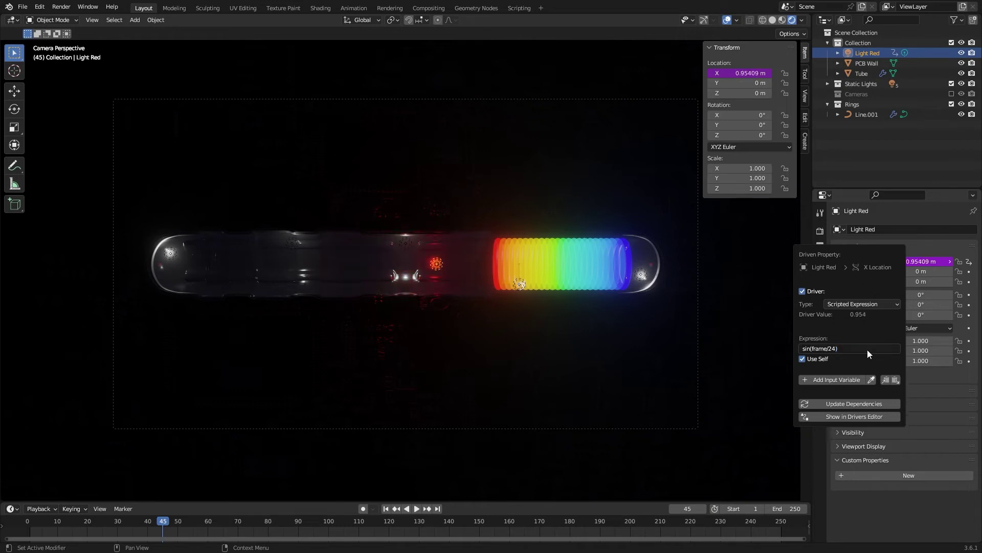
Play and scrub the timeline to watch the red light oscillate.
key(space)
drag(507, 522, 124, 524)
key(space)
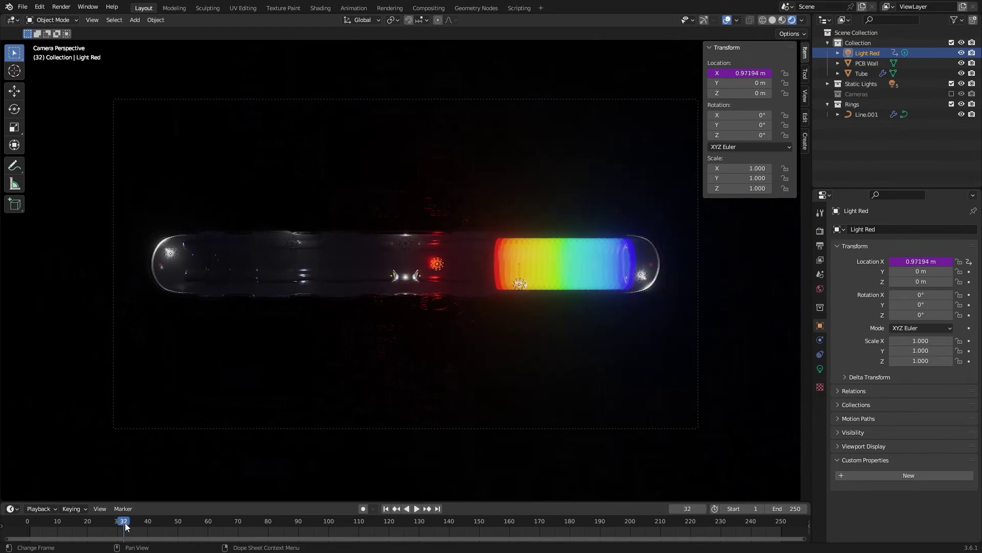
Change Light Red's X driver to sin(frame/24)*3 and scrub to see the wider sweep.
right_click(924, 263)
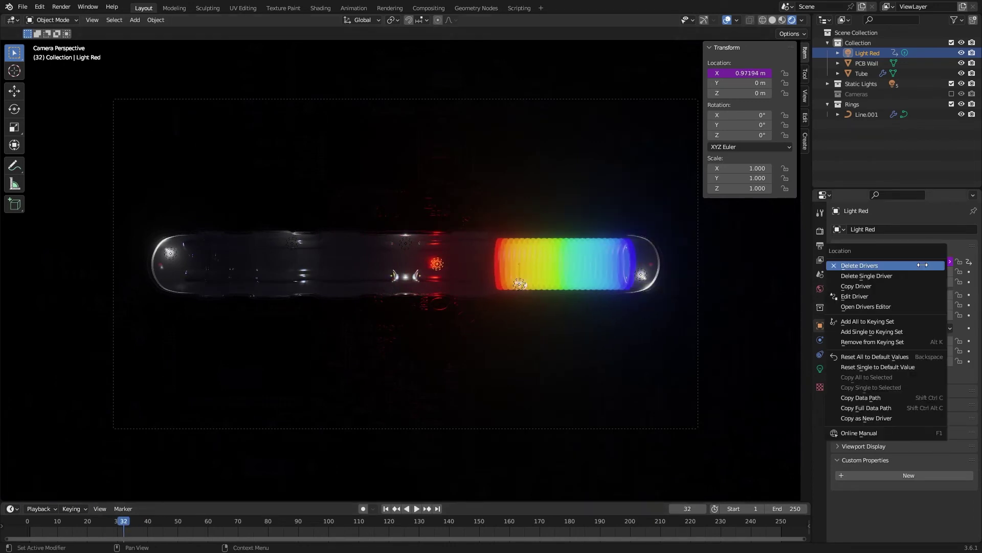
click(874, 296)
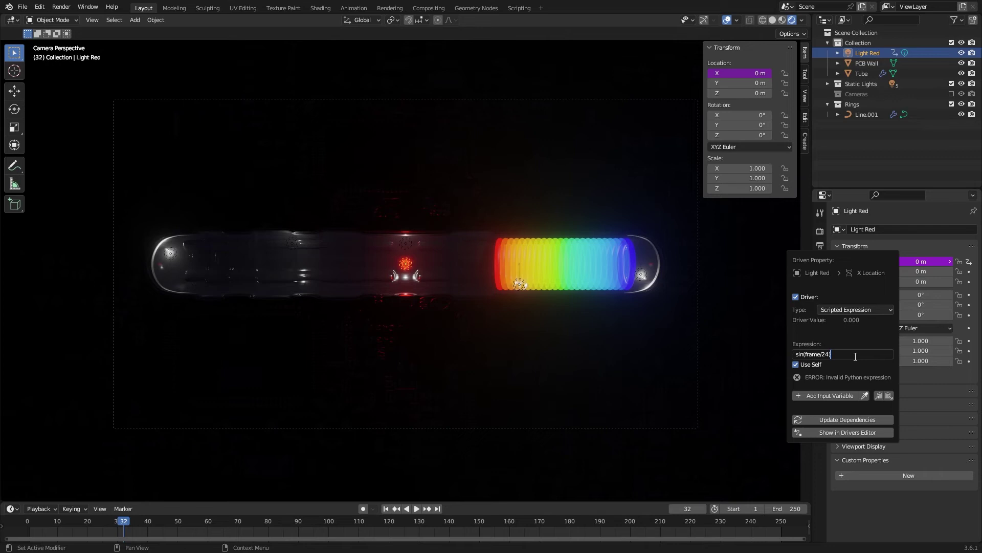
text(*3)
key(Return)
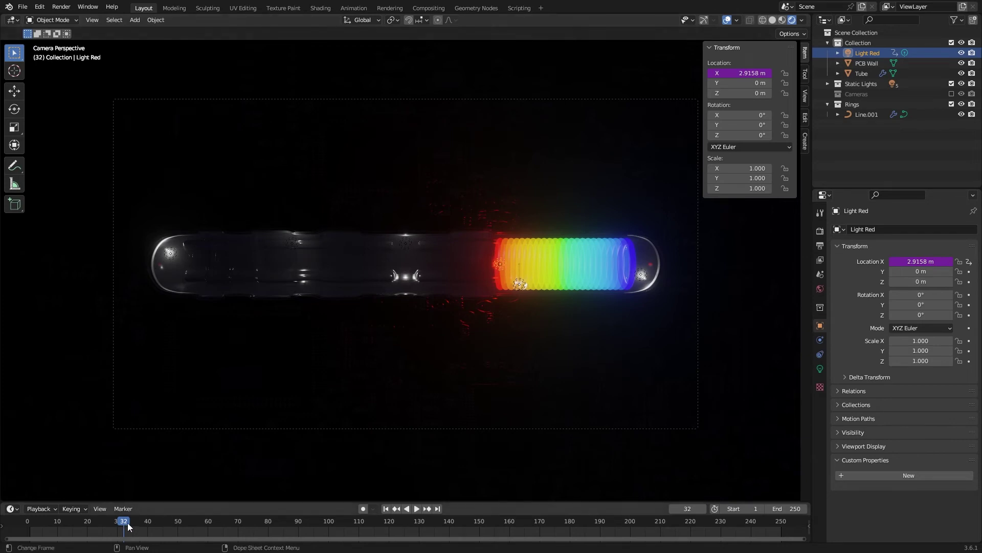
drag(128, 523, 585, 536)
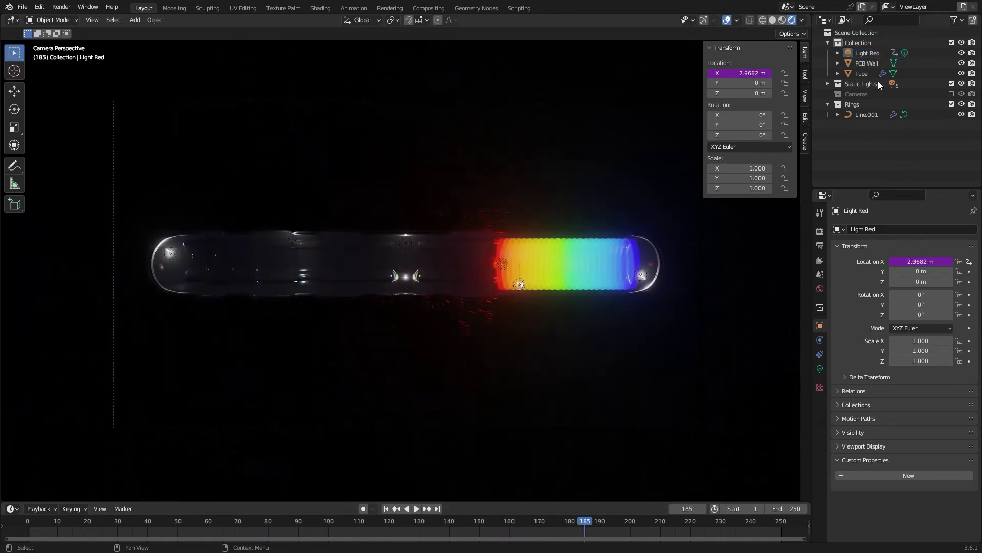
Duplicate the red light in place and rename the copy Light Green.
key(shift+d)
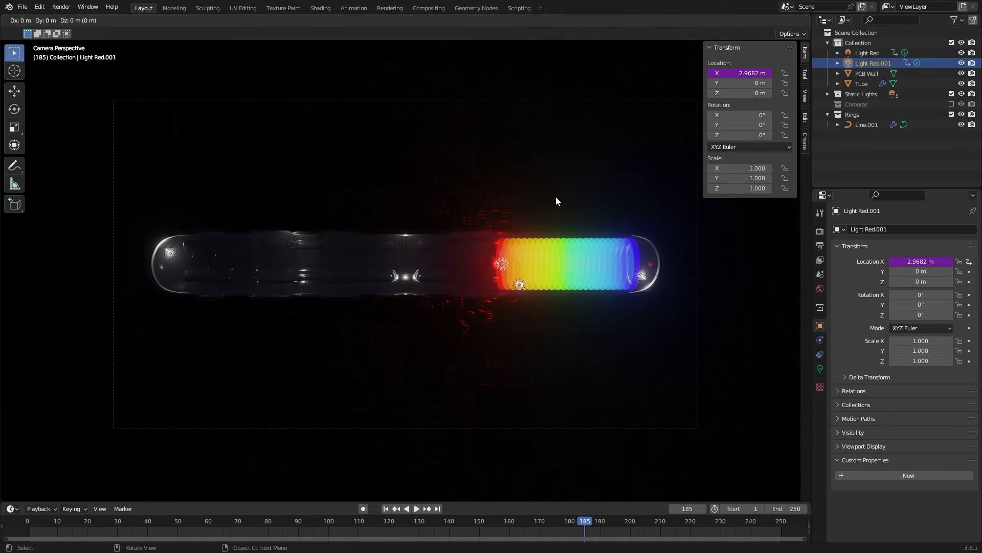
right_click(556, 197)
double_click(880, 62)
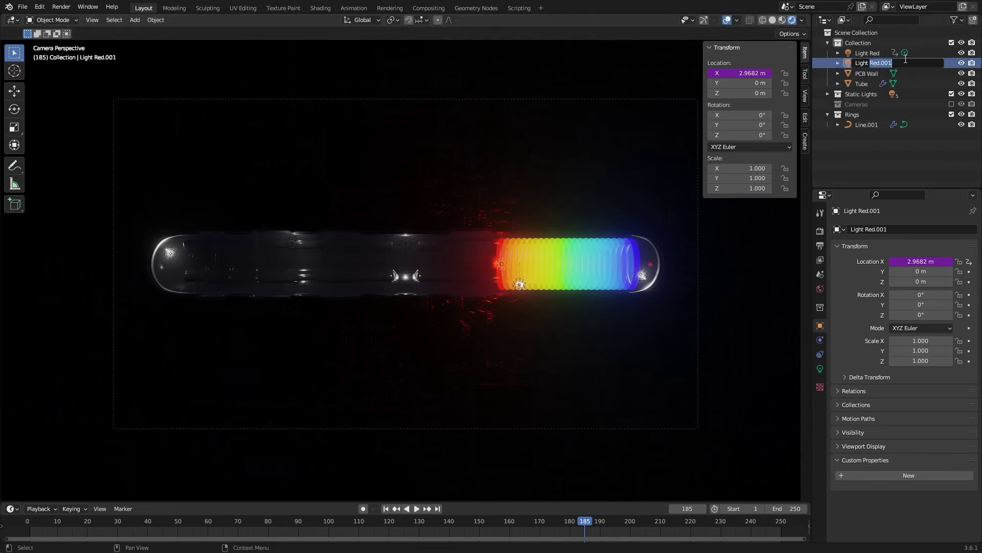
text(Green)
key(Return)
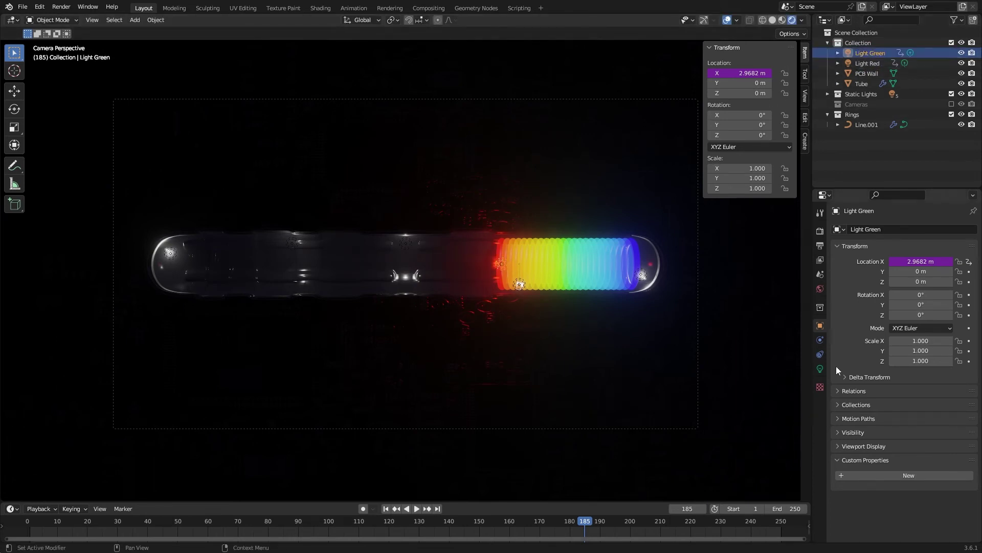
Shift Light Green's colour hue to green.
click(820, 369)
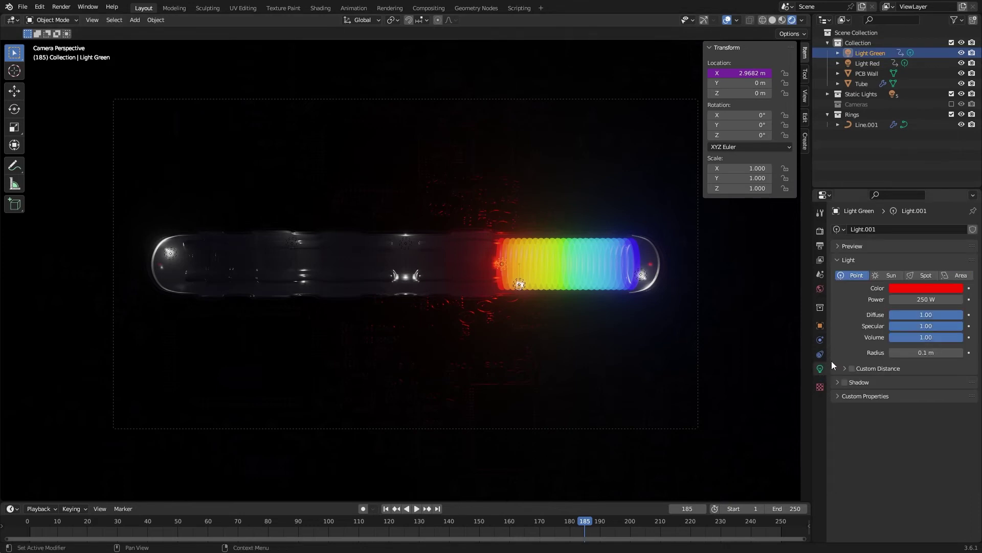
click(920, 284)
drag(906, 252, 929, 252)
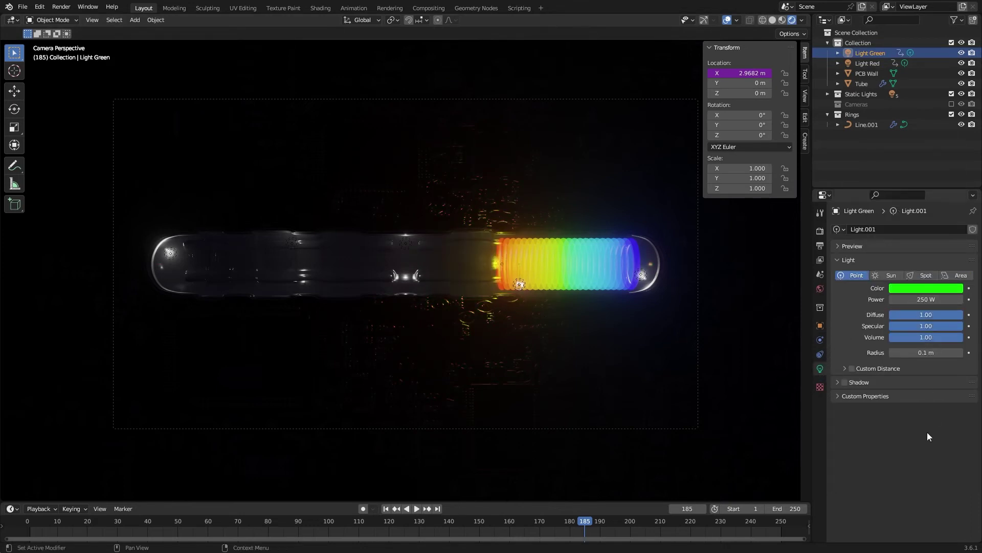
click(820, 326)
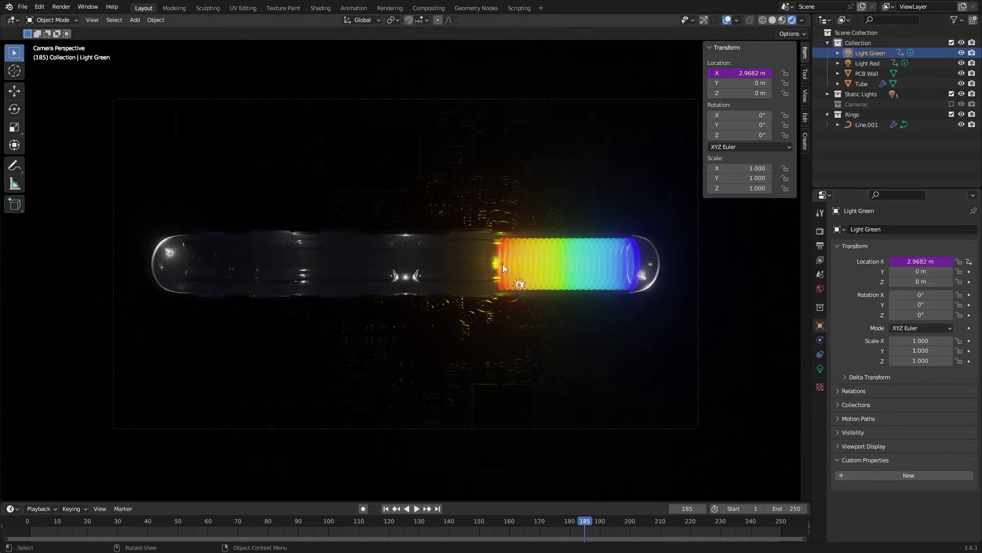
Change Light Green's X driver expression to sin(frame/24)*5.
right_click(918, 262)
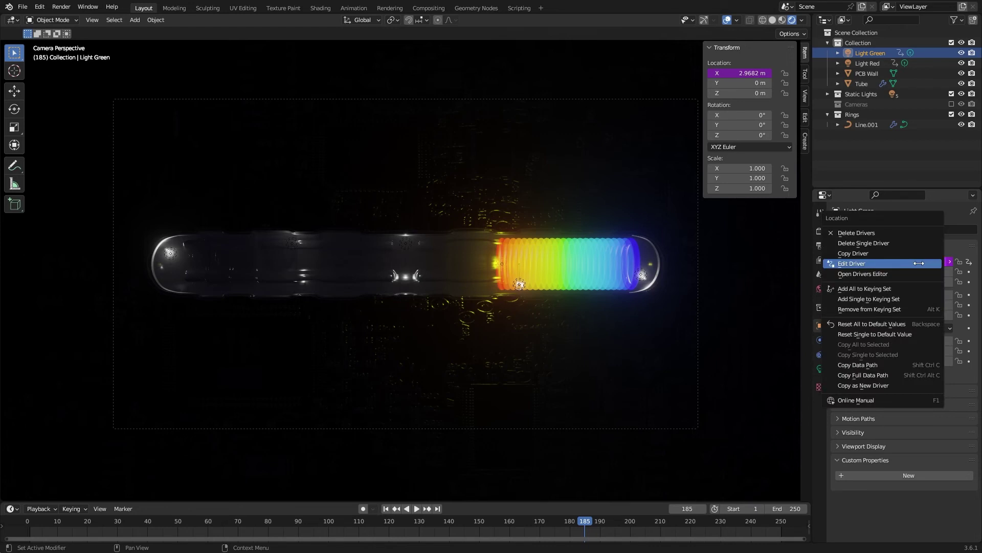
click(918, 263)
click(919, 320)
click(919, 320)
key(BackSpace)
text(5)
key(Return)
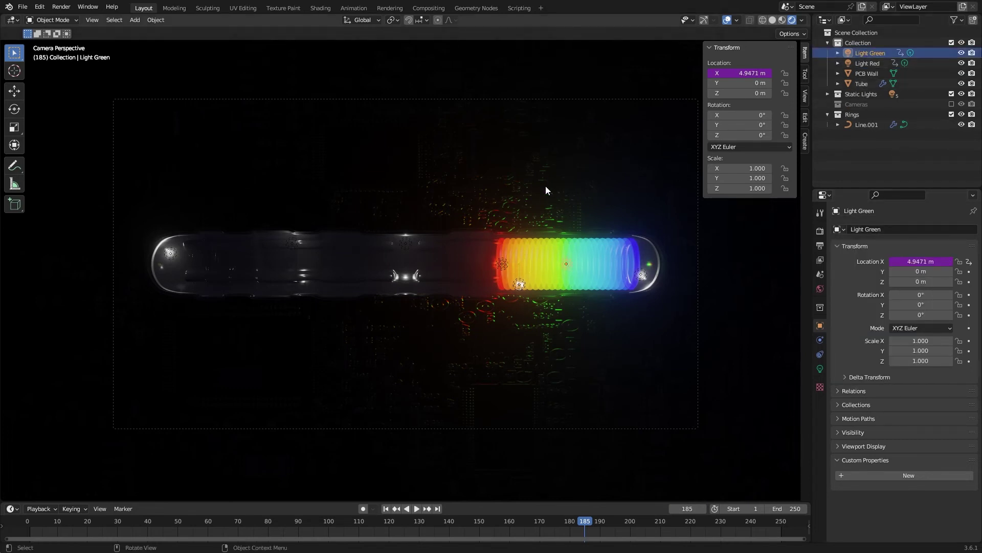
Duplicate Light Green in place and rename the copy Light Blue.
key(shift+d)
key(Escape)
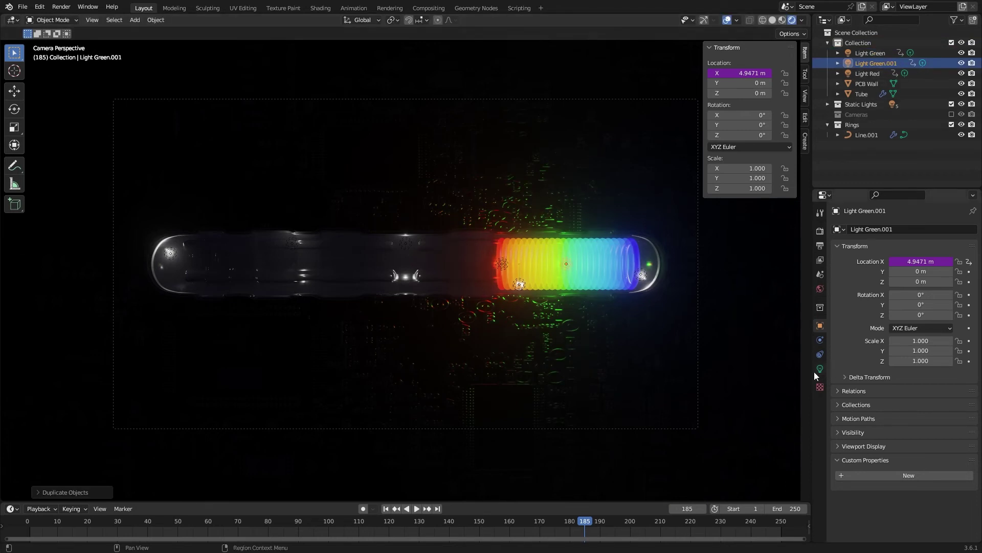
double_click(895, 63)
text(Light Blue)
key(Return)
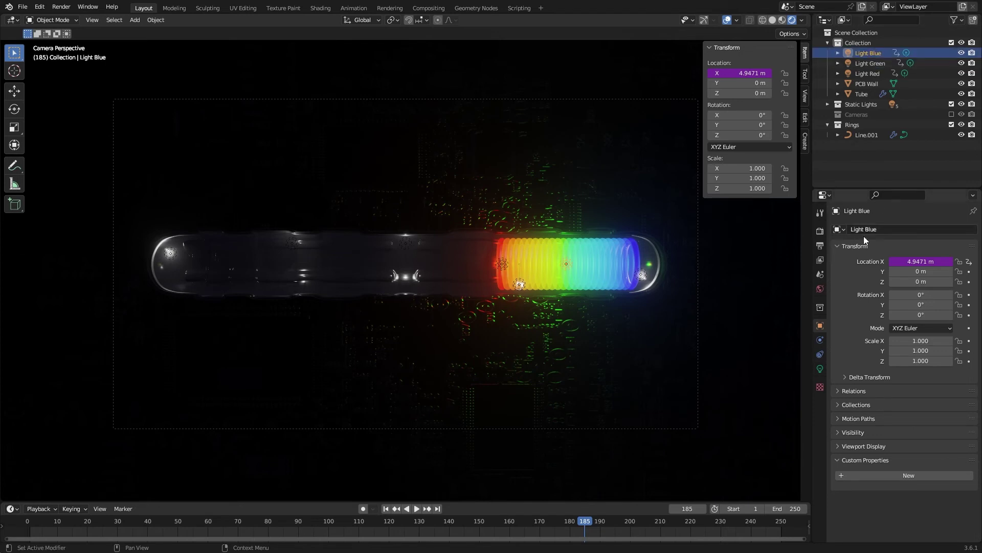
click(821, 369)
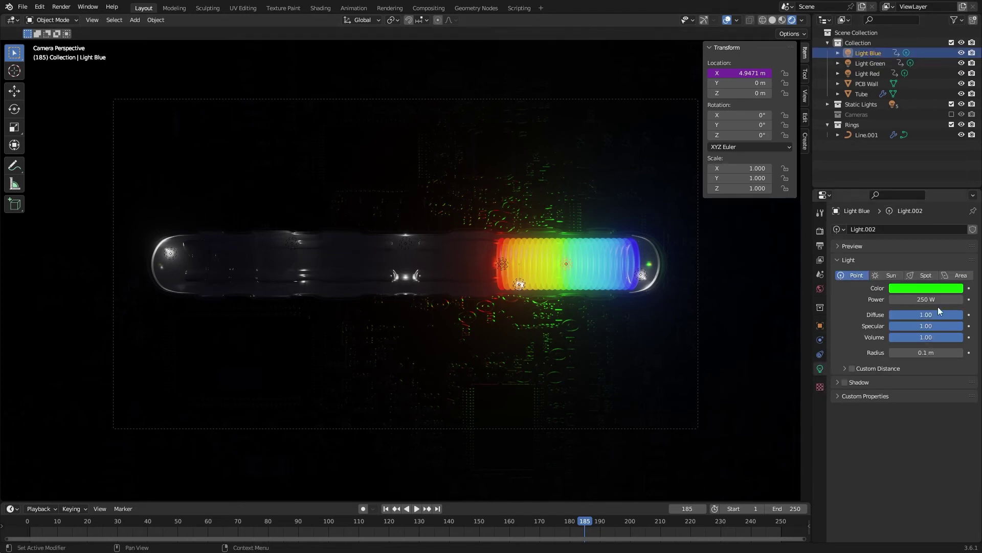
click(820, 325)
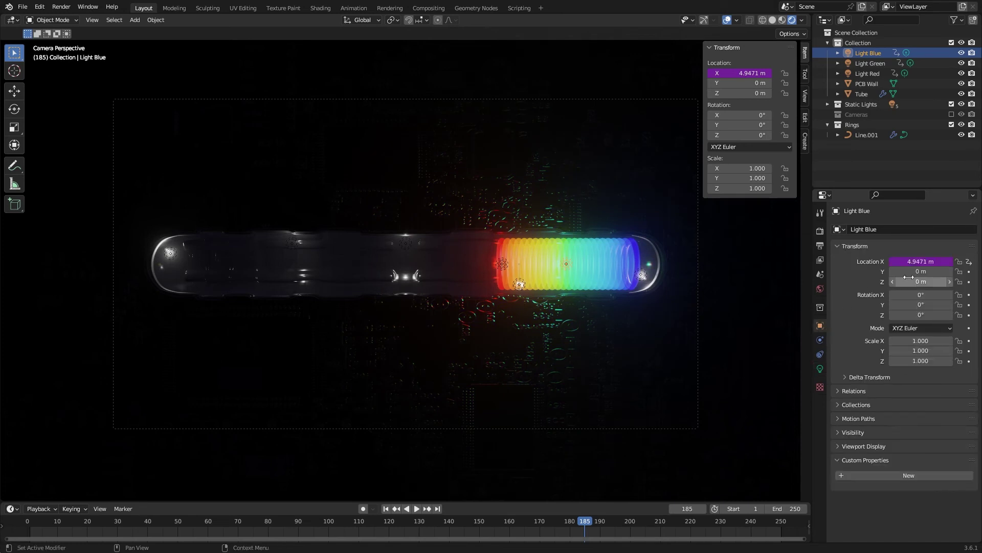
Change Light Blue's X driver expression to sin(frame/24)*7.
right_click(916, 261)
click(920, 274)
click(913, 318)
click(912, 317)
key(ctrl+a)
click(913, 318)
key(BackSpace)
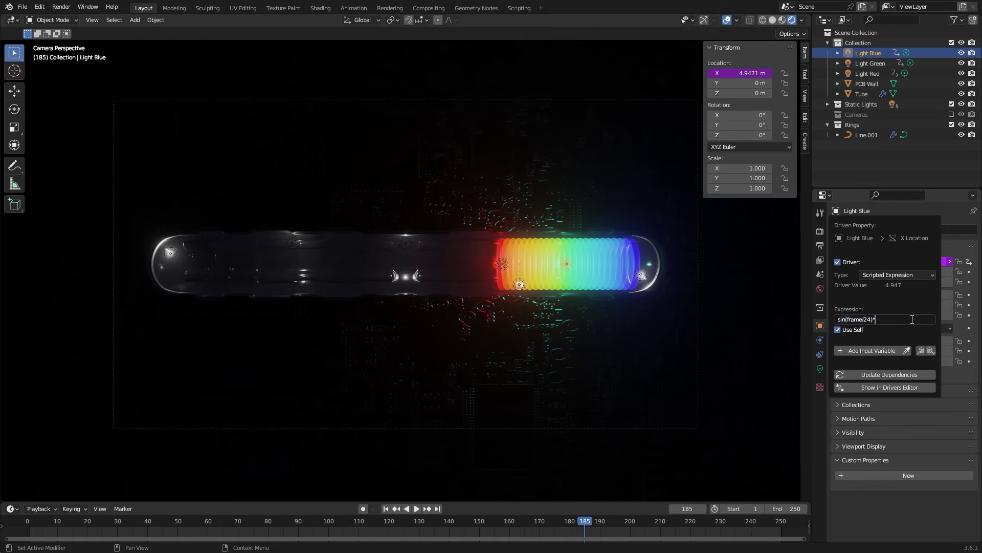
text(7)
key(Return)
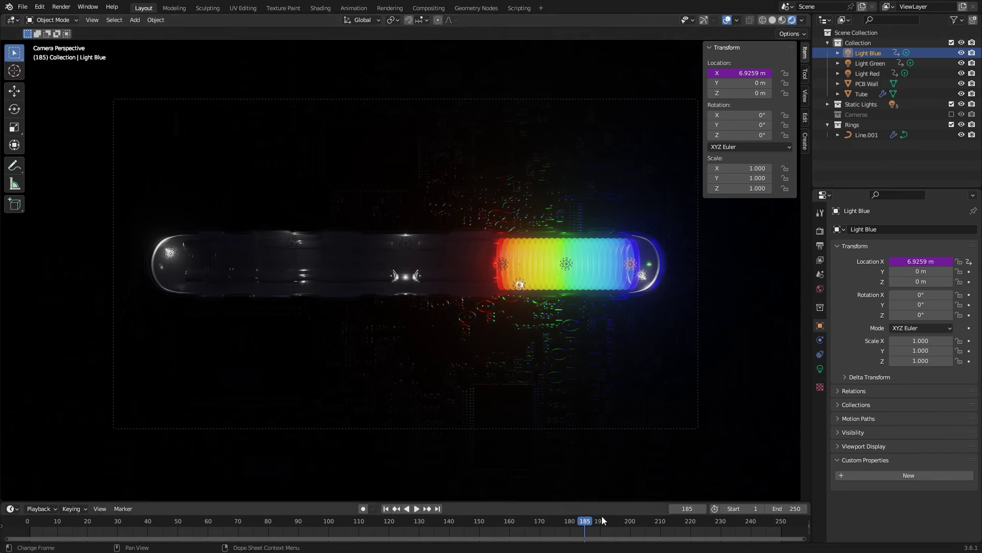
click(386, 509)
click(415, 508)
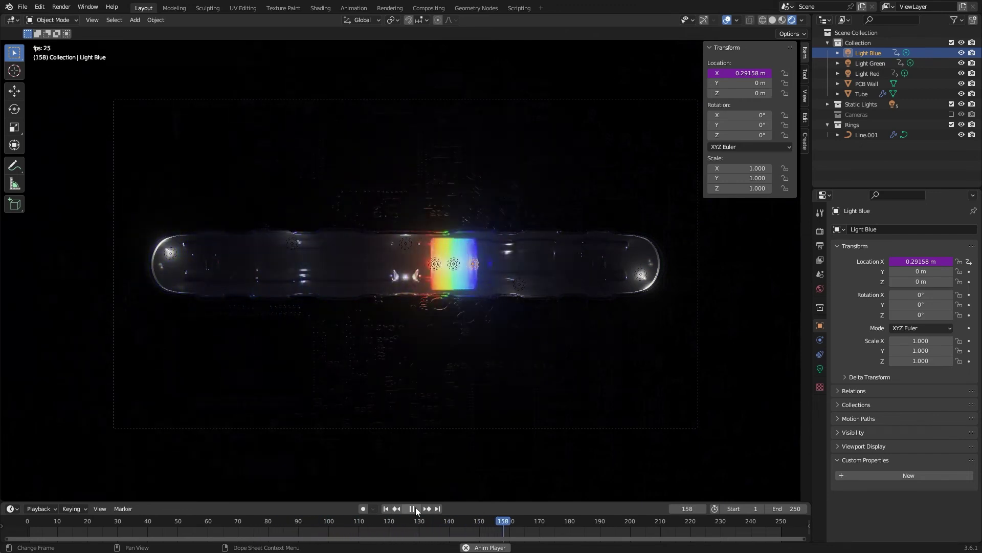
key(Escape)
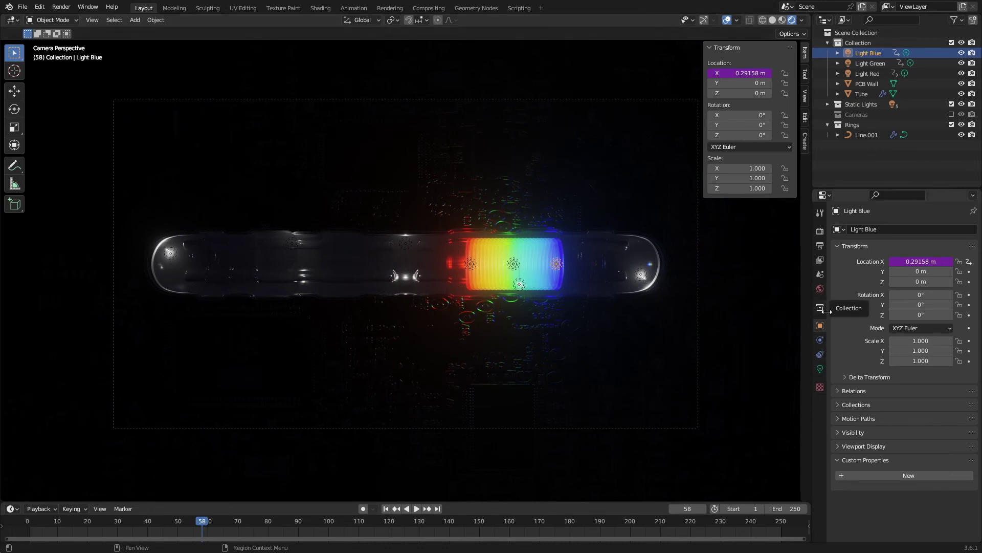
Make Camera B the scene camera in Scene Properties.
click(821, 275)
click(930, 243)
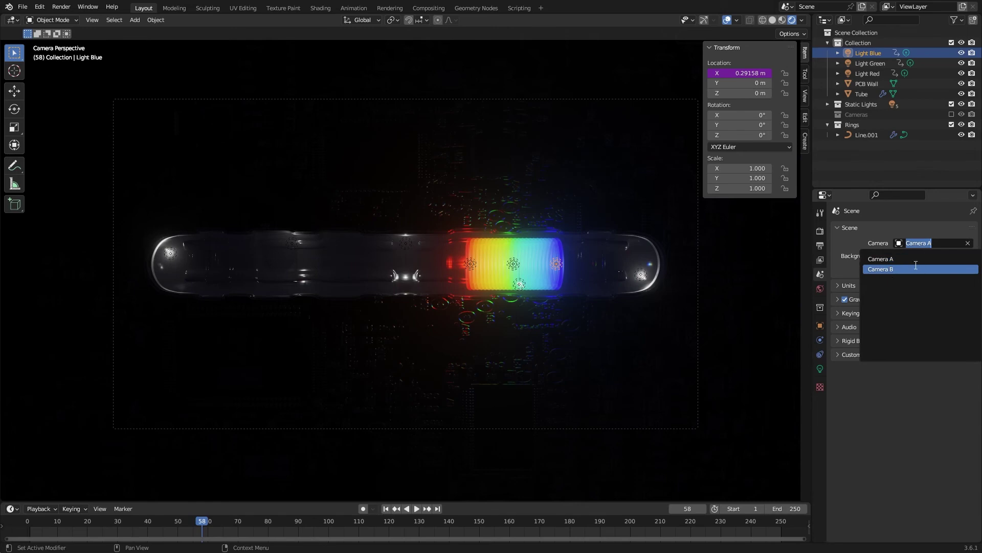
key(Return)
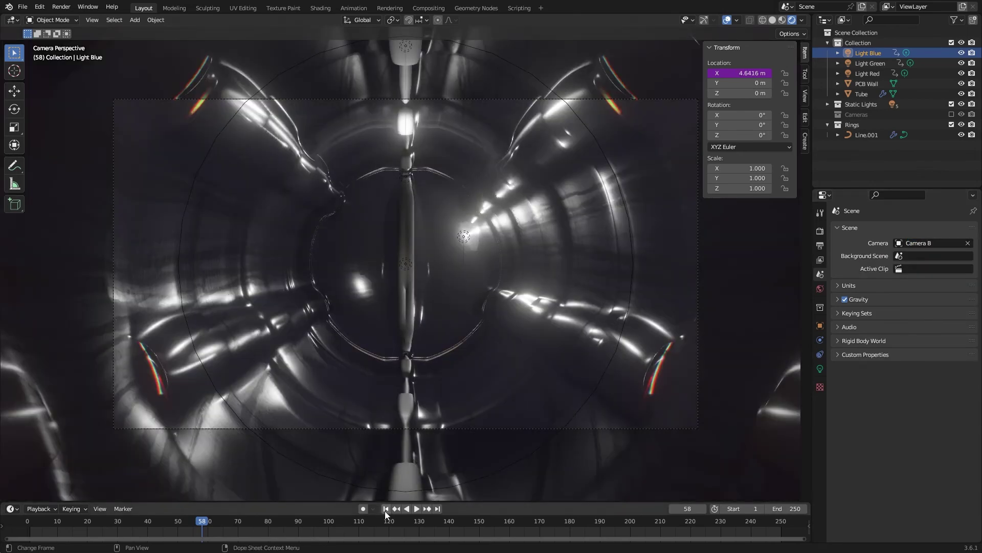
Render a test frame at frame 95 through Camera B, then orbit around the tube.
click(416, 508)
key(F12)
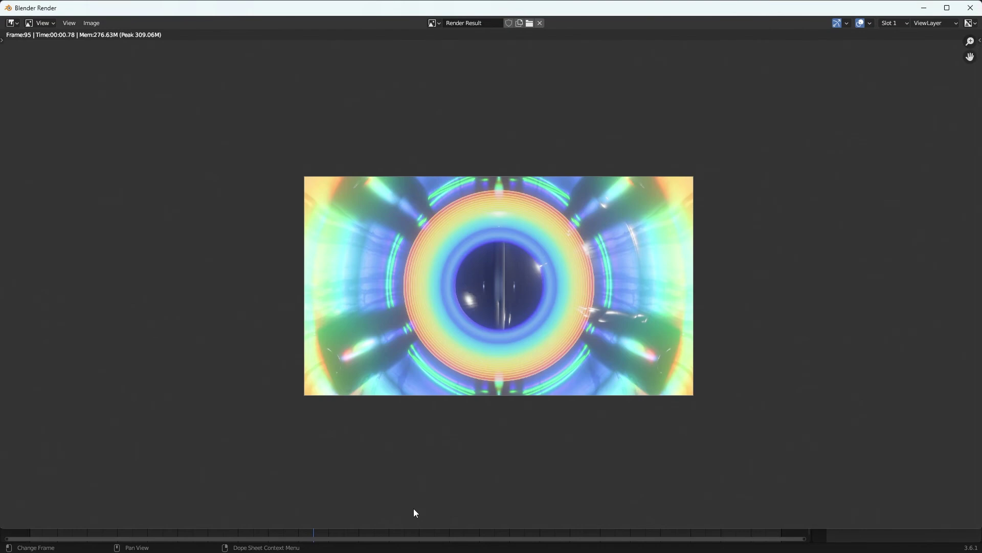
key(Escape)
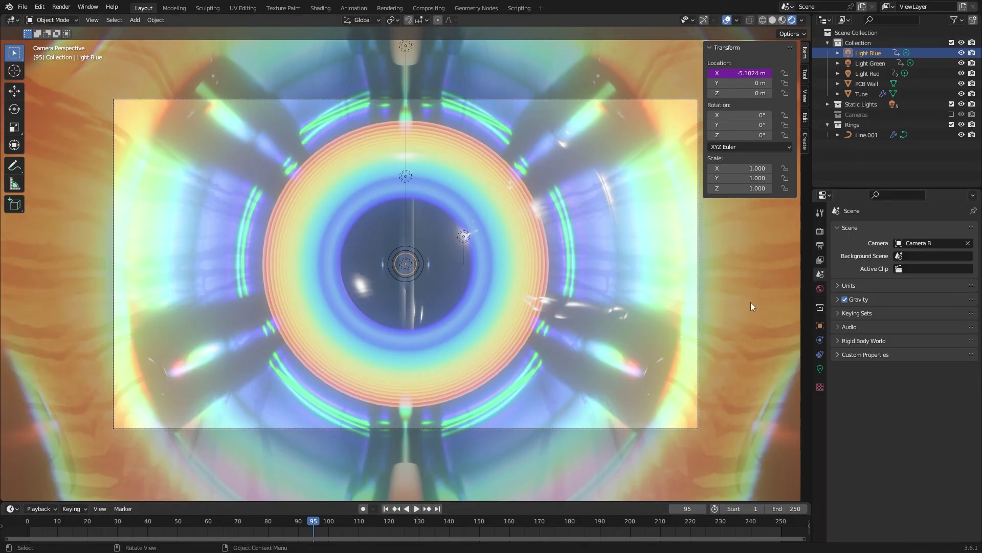
middle_drag(457, 306, 487, 317)
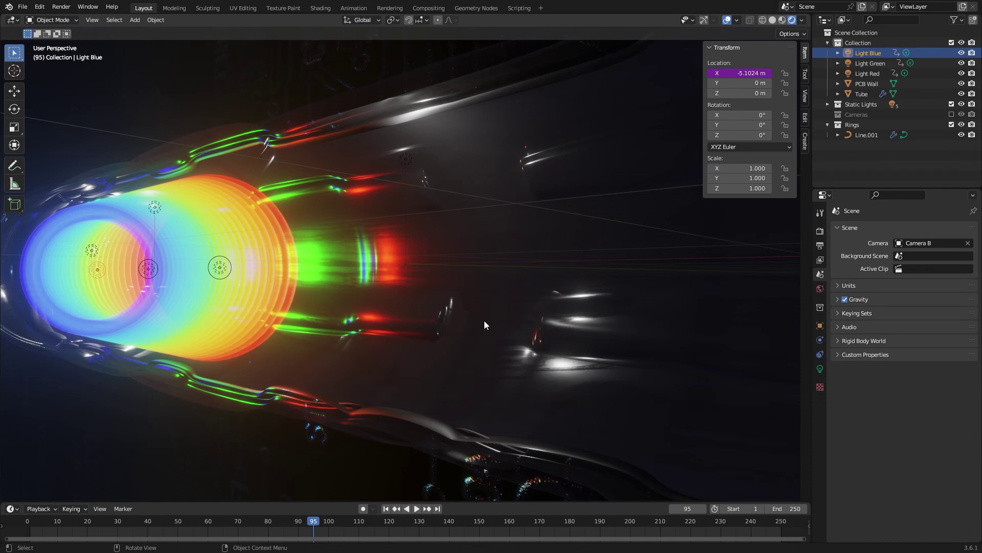
middle_drag(484, 321, 527, 314)
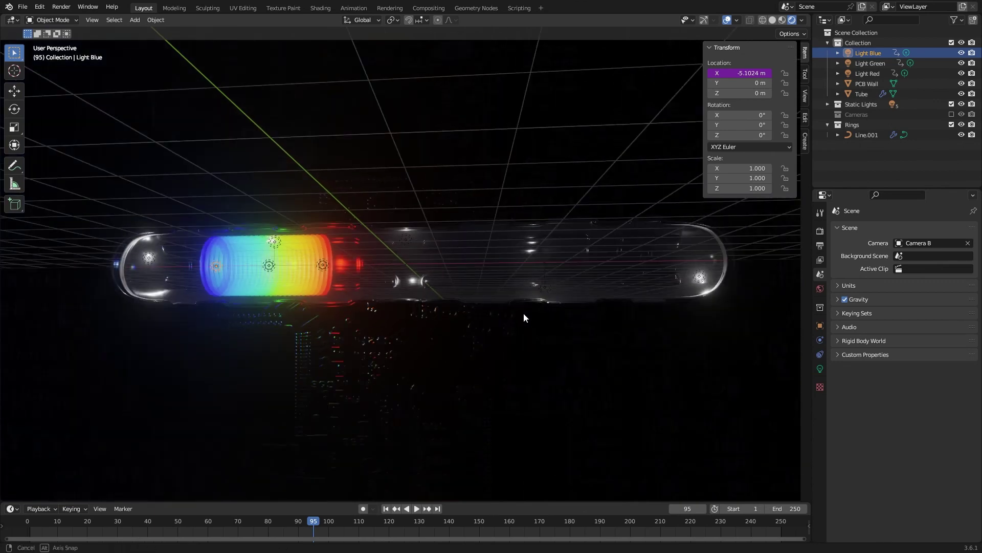
Select Camera B in the Cameras collection and scrub the animation forward to frame 84.
click(819, 325)
click(901, 114)
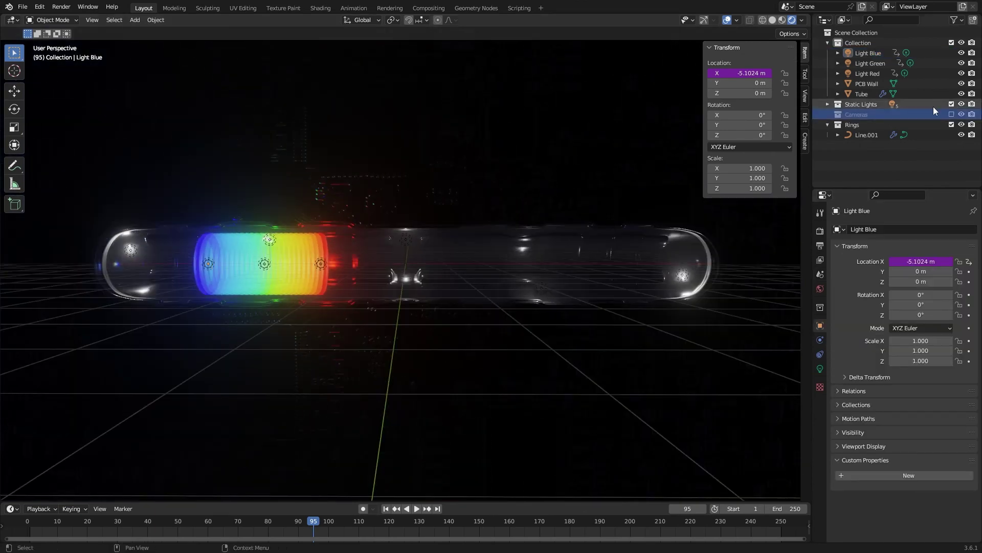
click(952, 114)
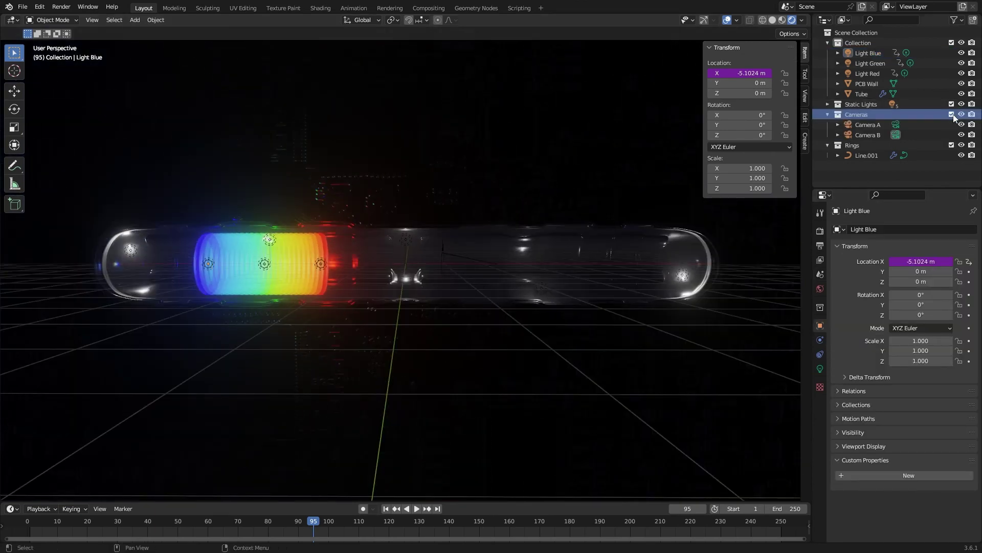
click(871, 136)
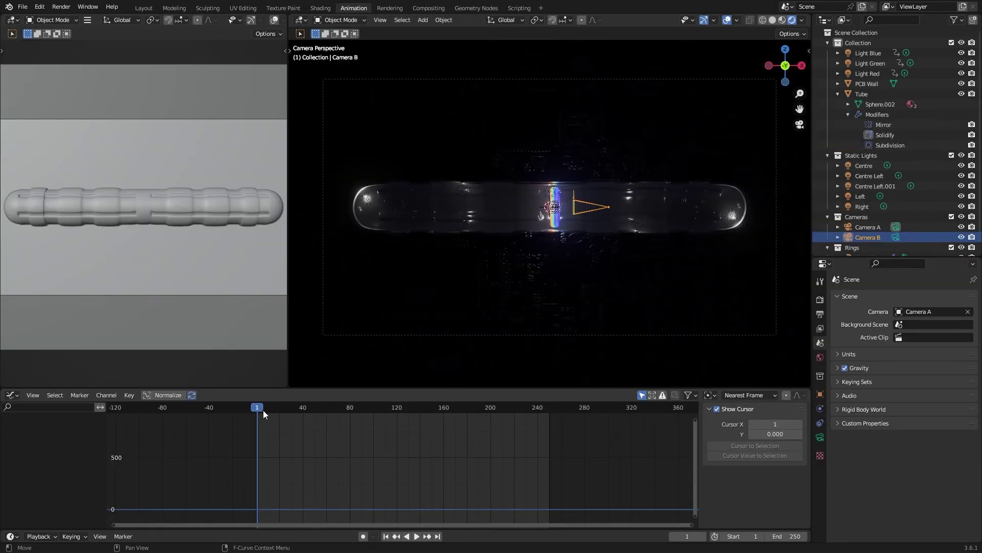
drag(261, 407, 275, 407)
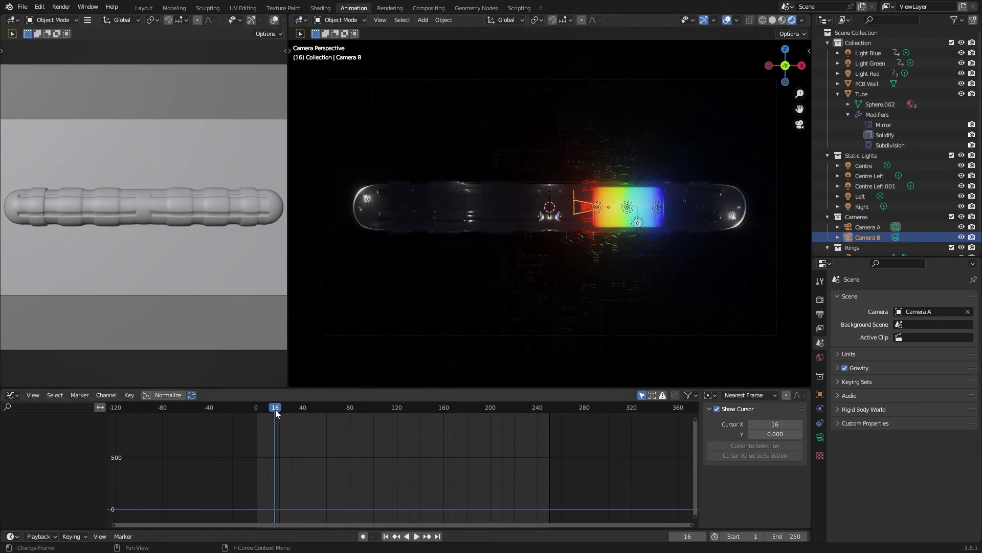
drag(275, 409, 356, 450)
Set Camera B's Z rotation to -90°.
click(819, 394)
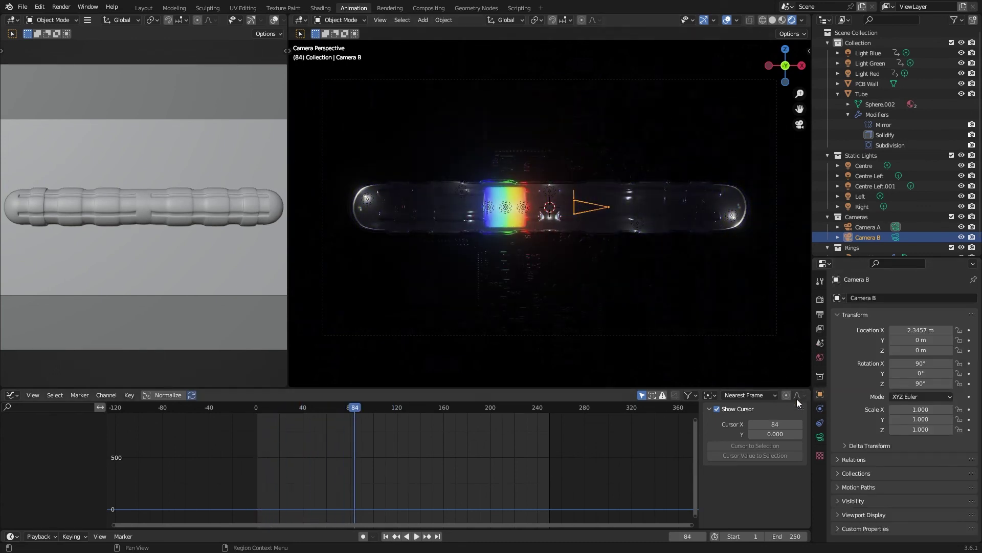
double_click(926, 382)
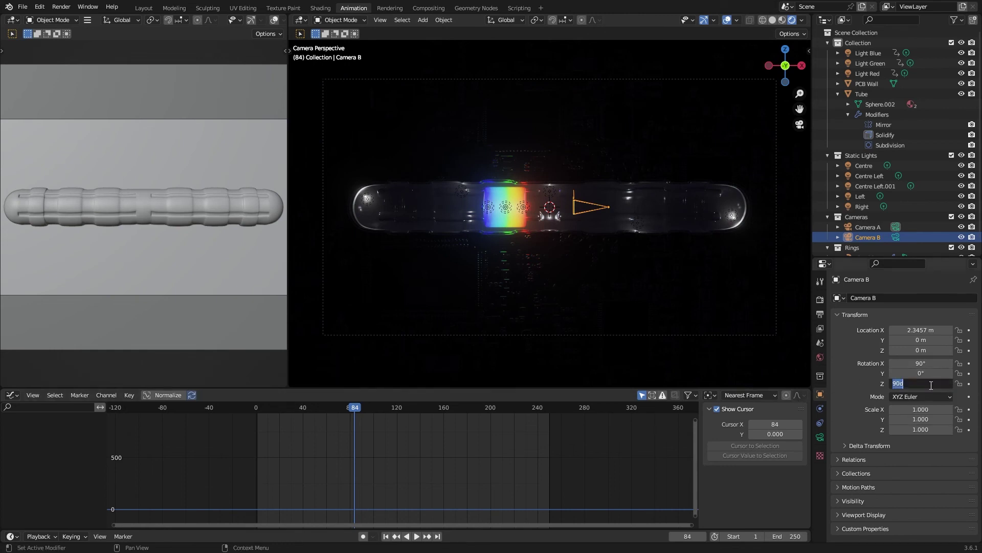
text(-90)
key(Return)
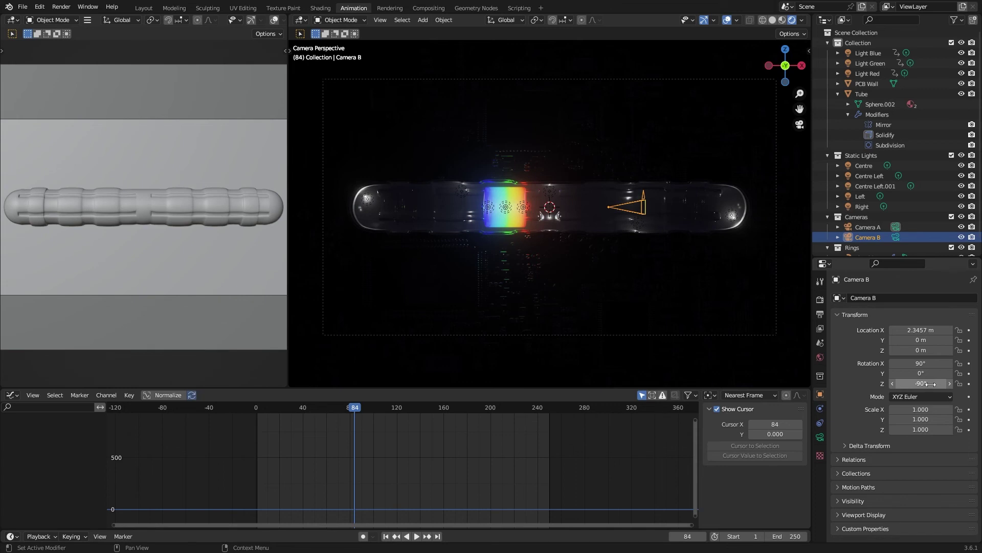
Slide Camera B along X to -1.4443 m at frame 1, viewing through the camera.
drag(929, 330, 903, 330)
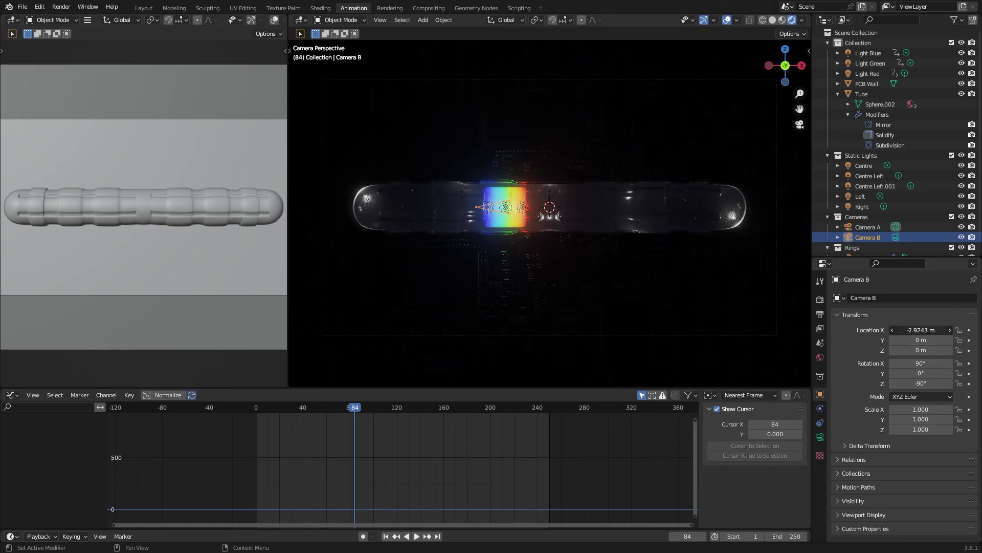
key(shift+Left)
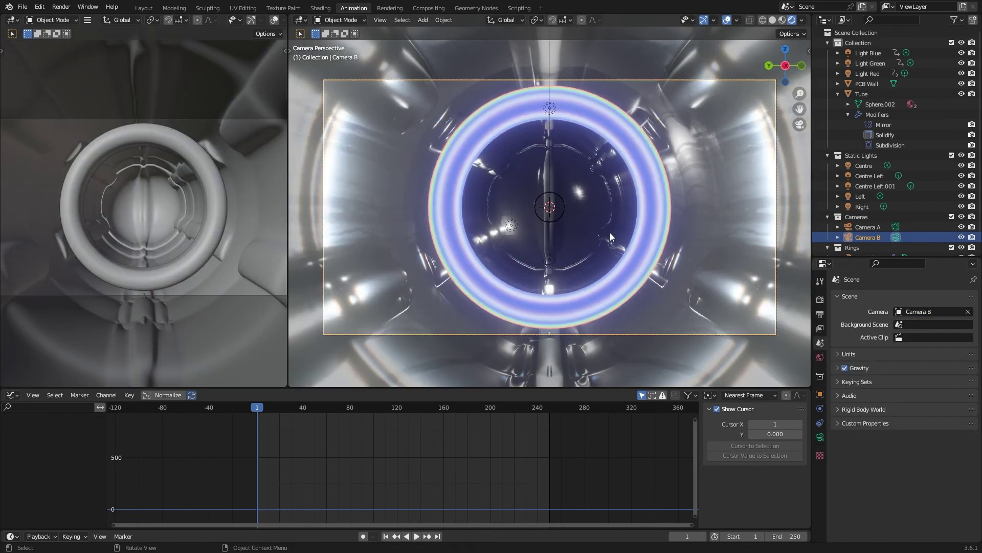
click(820, 394)
mouse_move(921, 330)
mouse_down()
mouse_move(900, 330)
mouse_move(936, 330)
mouse_up()
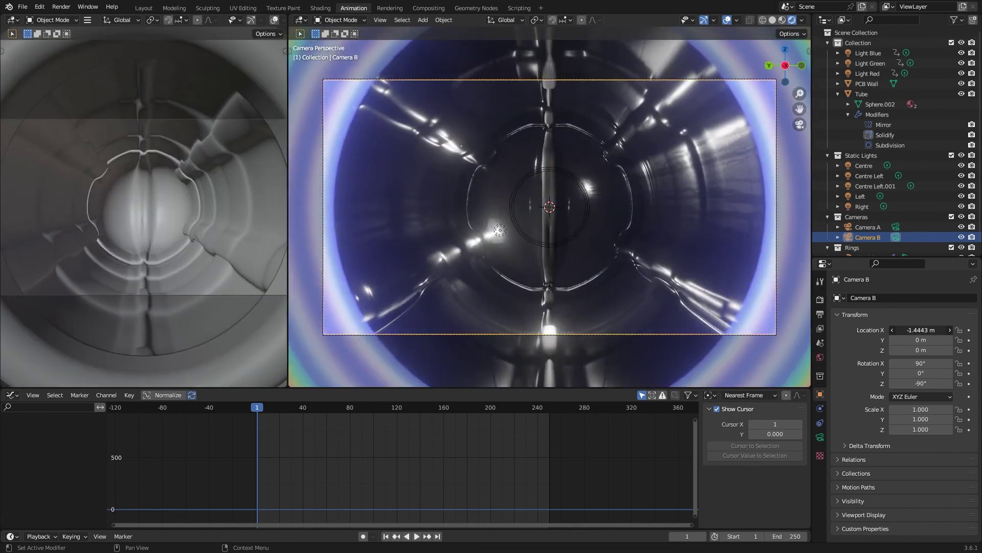
Keyframe Camera B's X location at -1.4443 m on frame 1 and -7.7443 m on frame 250.
click(969, 330)
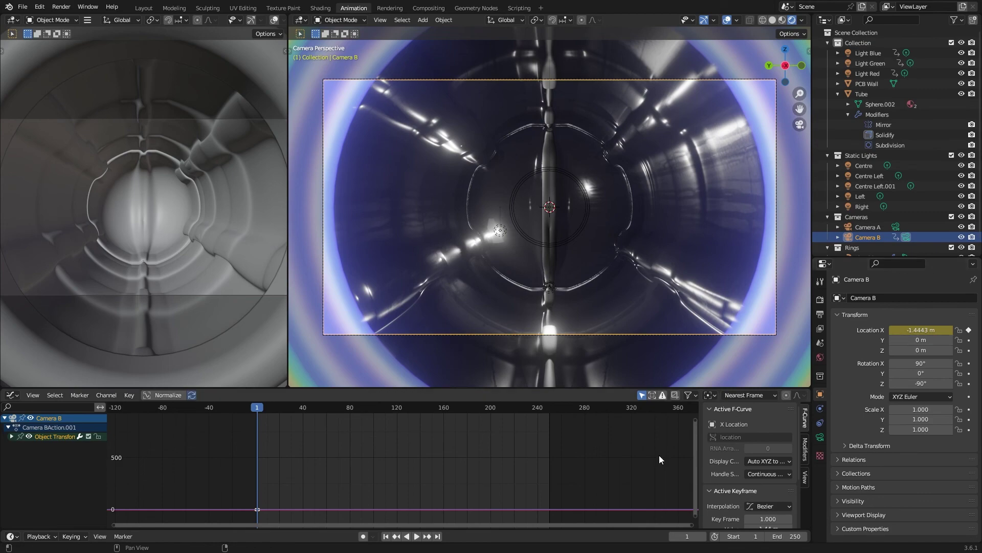
click(437, 536)
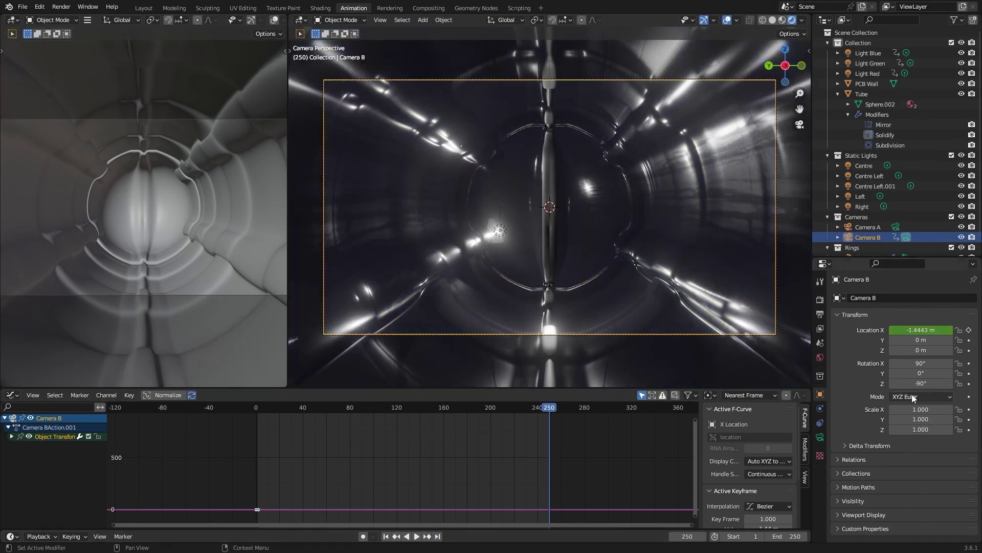
drag(921, 330, 875, 330)
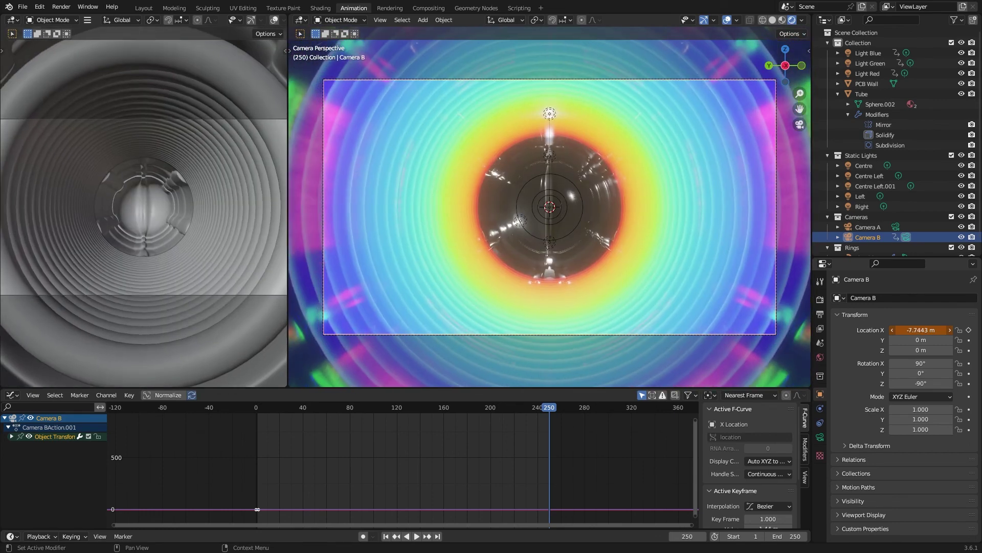
click(969, 330)
click(533, 407)
Make the X location curve Linear in the Graph Editor and scrub to preview the move.
click(11, 394)
click(145, 445)
drag(251, 491, 267, 517)
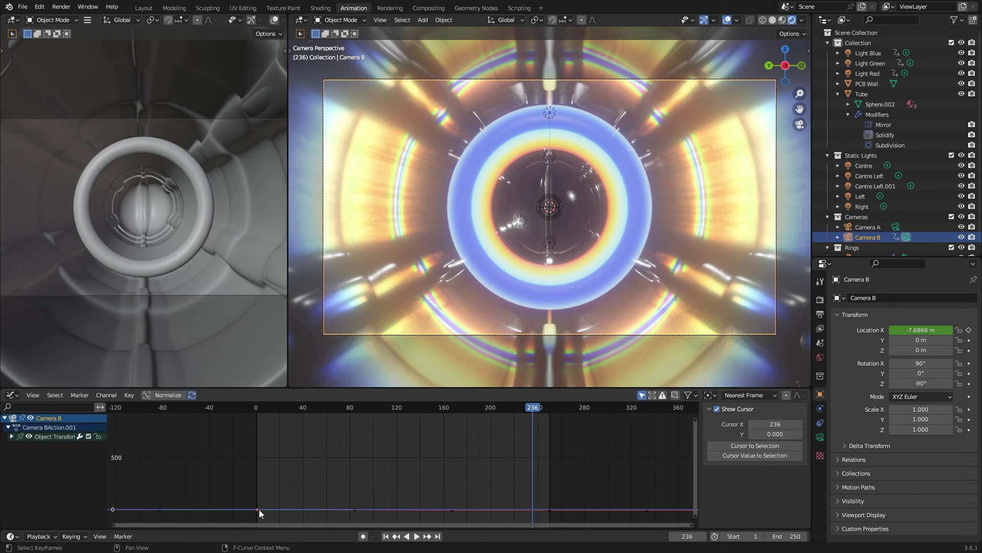
click(256, 508)
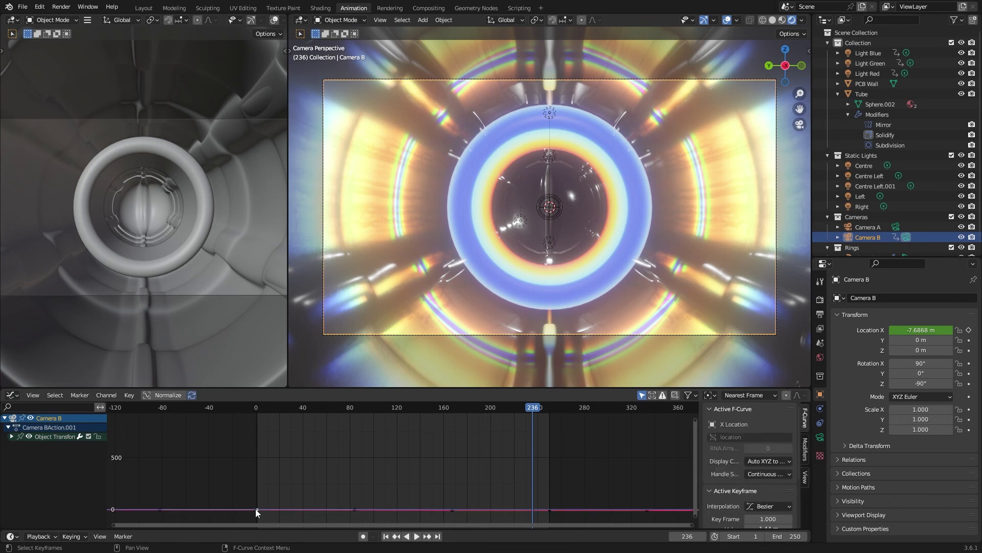
key(t)
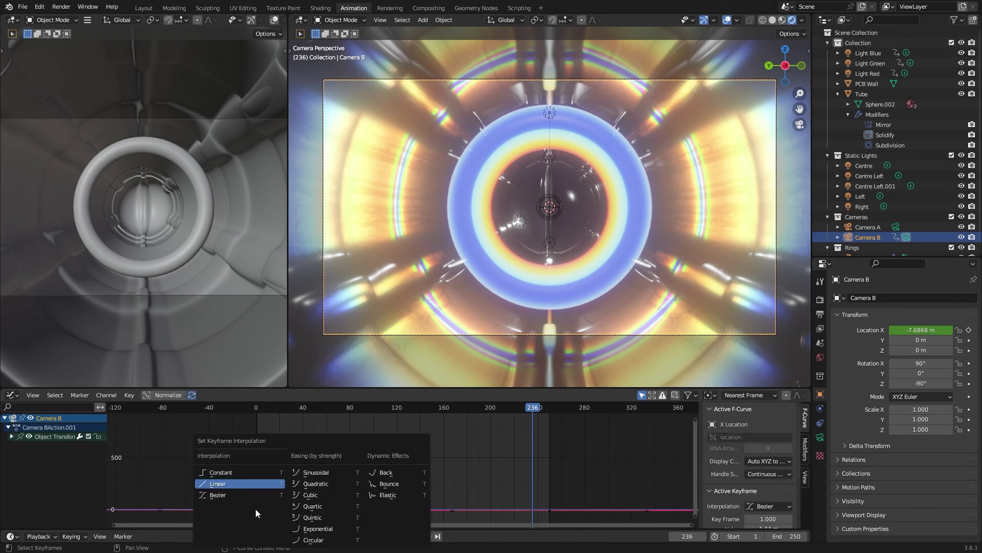
click(216, 482)
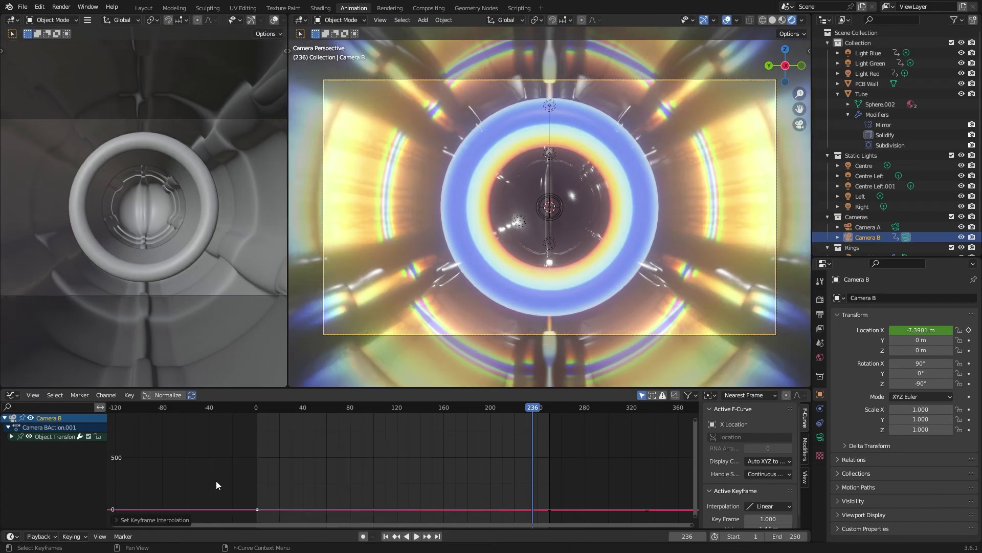
drag(503, 411, 276, 485)
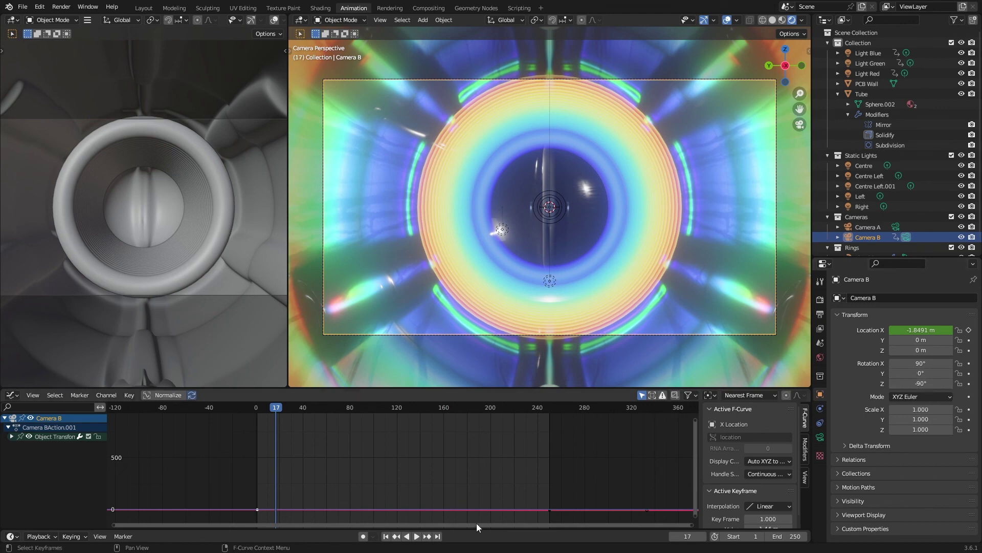
Keyframe Camera B's Y rotation at 0° on frame 1 and 720° on frame 250.
click(387, 538)
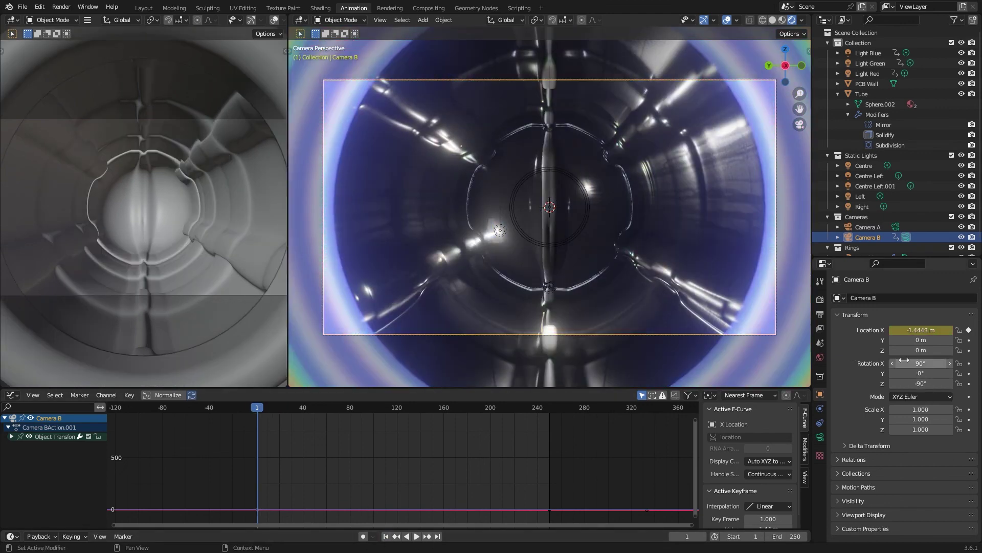
click(969, 373)
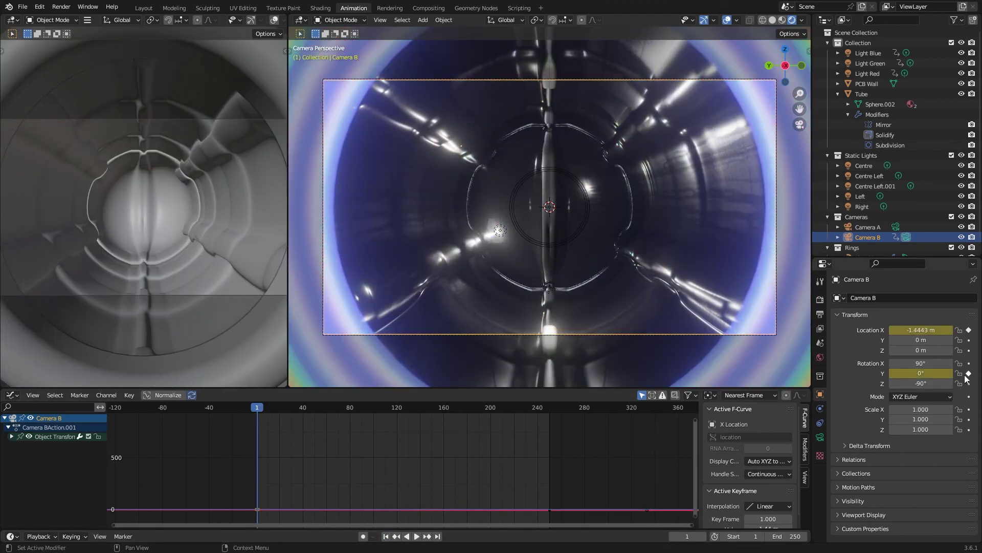
click(437, 536)
click(924, 374)
text(720)
key(Return)
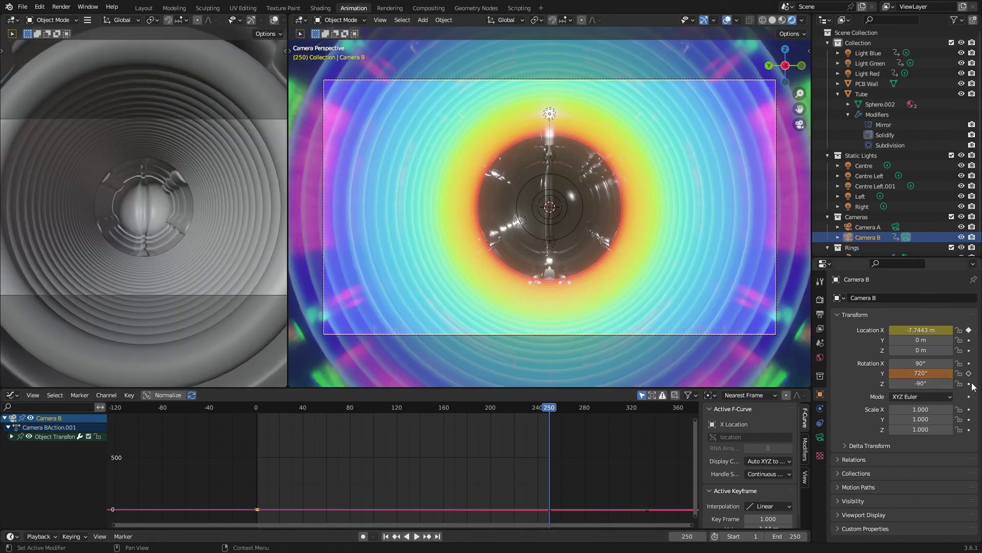
click(969, 373)
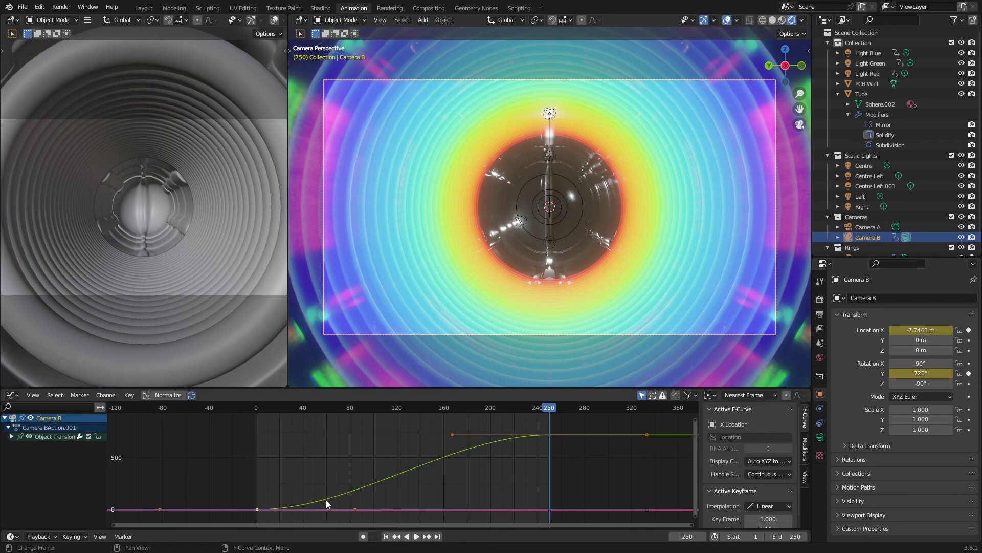
Set the Y rotation keyframes to Linear interpolation and play the animation.
click(258, 509)
key(t)
click(289, 460)
key(space)
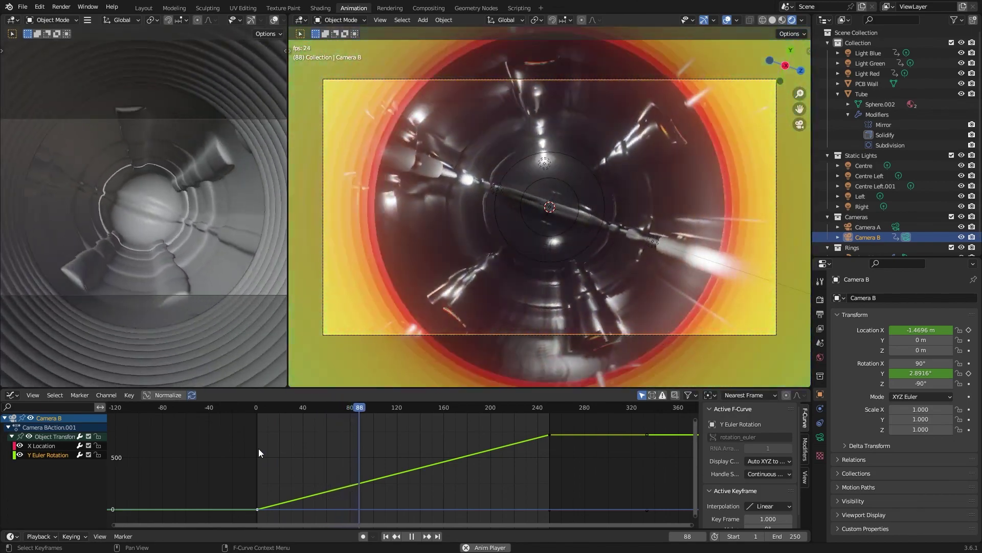
Stop playback and render a test frame.
key(space)
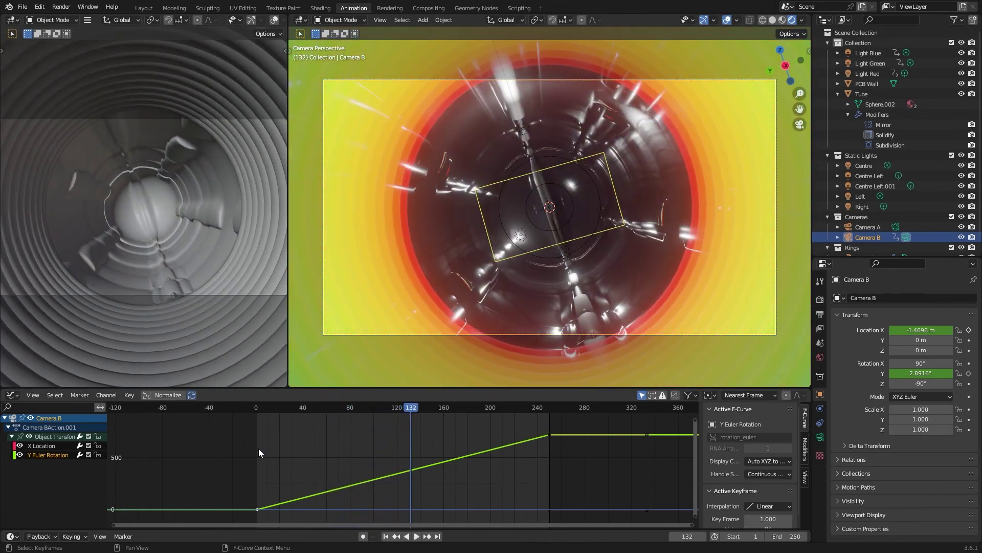
key(F12)
key(Escape)
Switch the scene camera back to Camera A and replay from around frame 43.
click(821, 343)
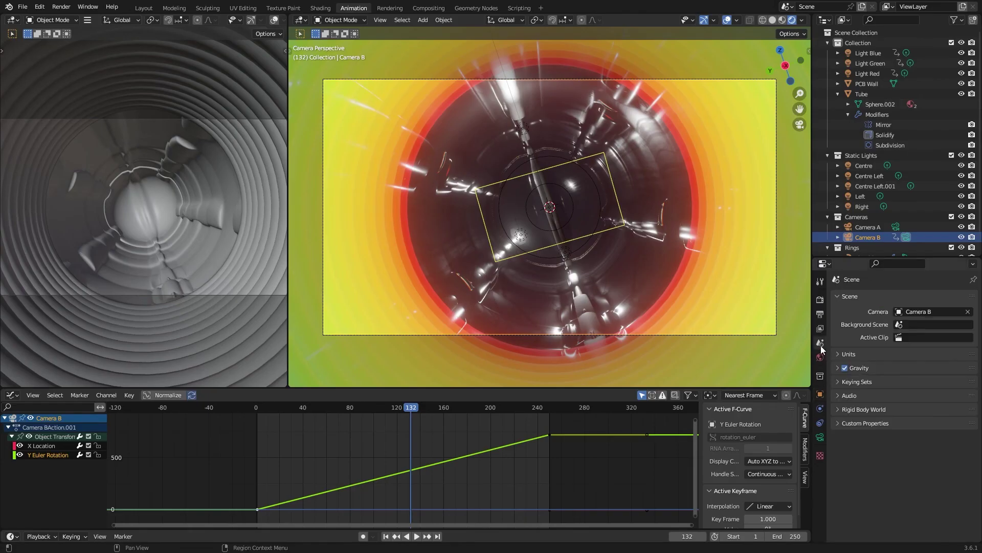
click(926, 312)
click(921, 334)
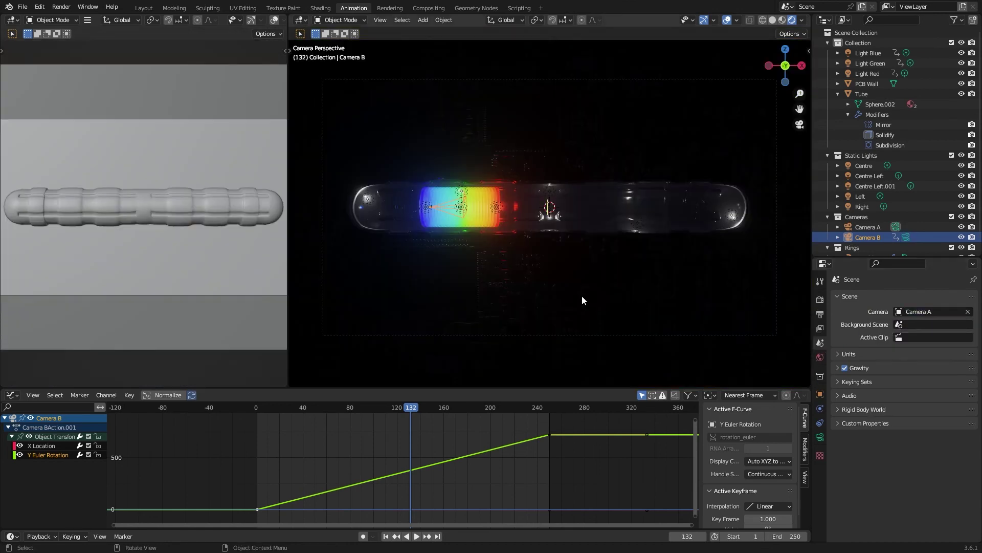
drag(404, 407, 309, 419)
key(space)
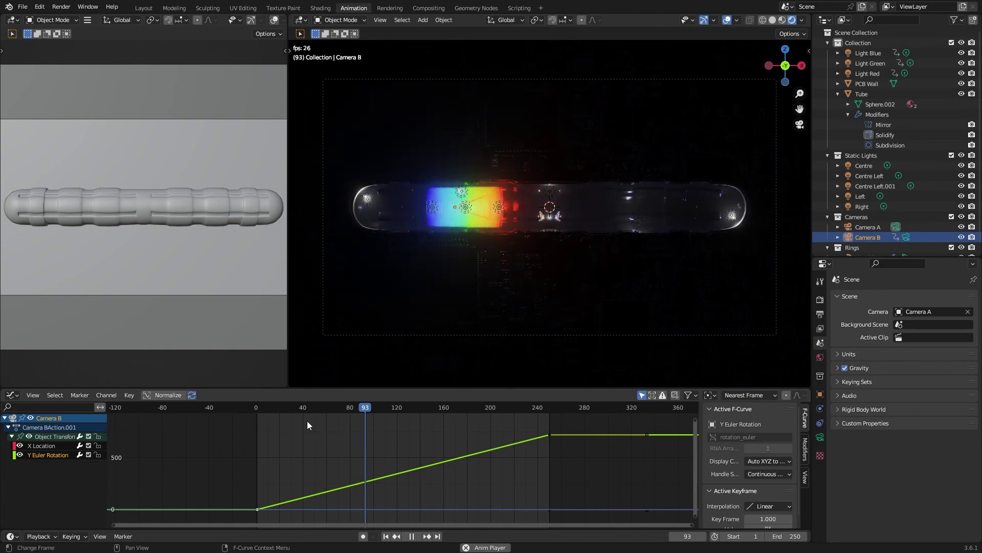
key(F12)
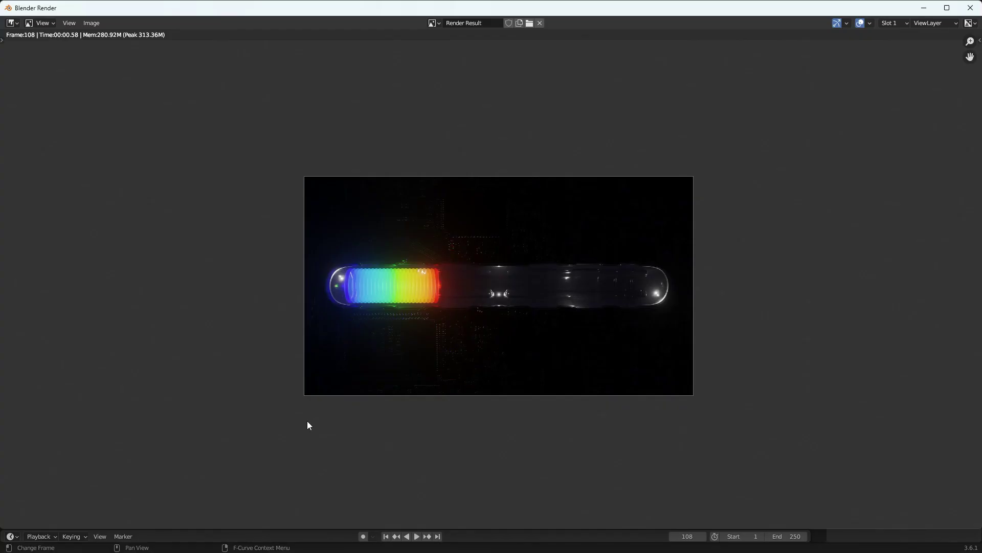